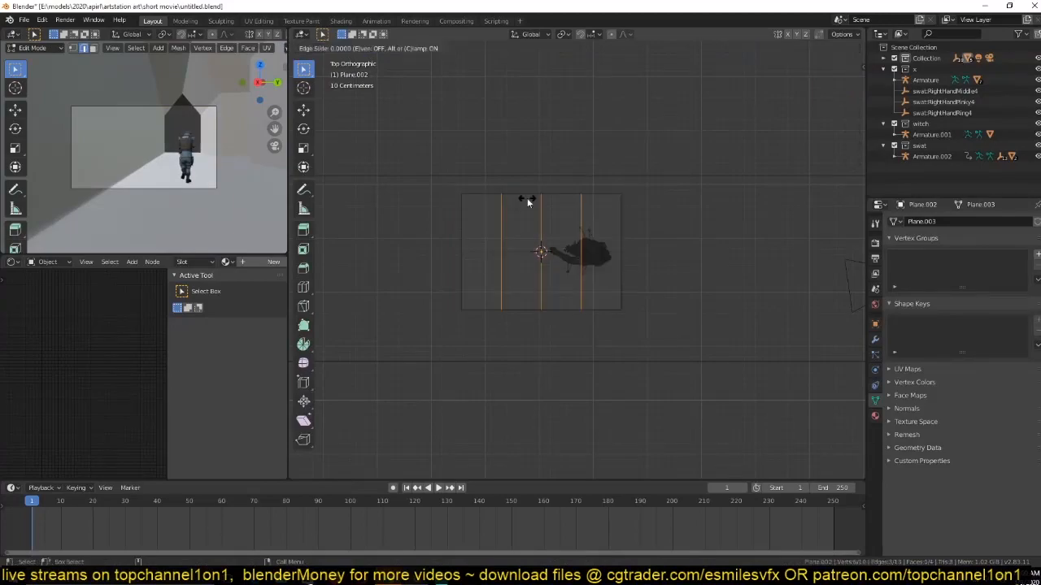
Subdivide the plane with three loop cuts across its length and two along it, and return to Object Mode.
{"action": "scroll", "coordinate": [488, 256], "scroll_direction": "down", "scroll_amount": 1}
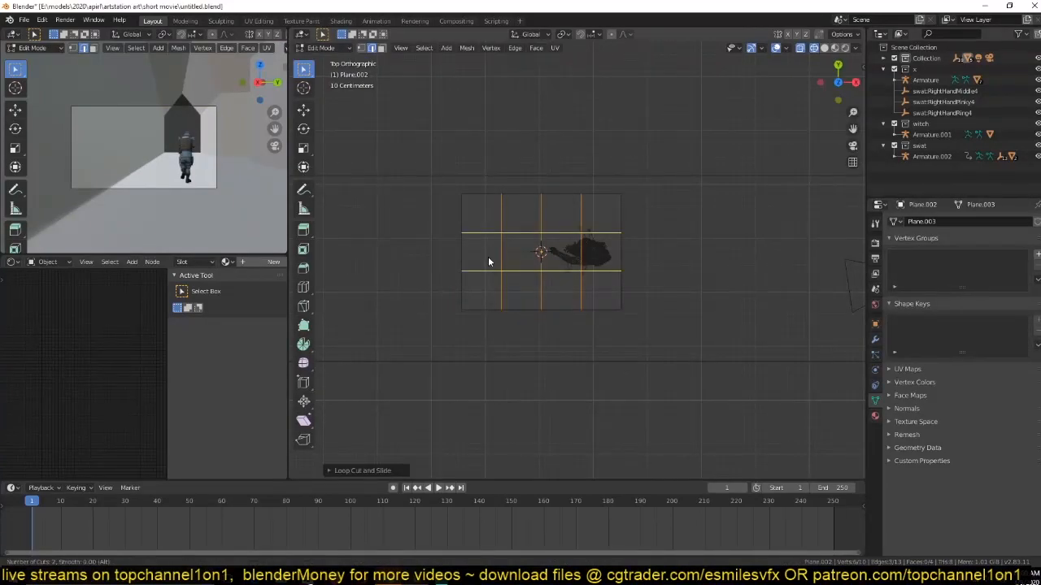
{"action": "left_click", "coordinate": [488, 259]}
{"action": "left_click", "coordinate": [489, 259]}
{"action": "key", "text": "Tab"}
Move the subdivided plane down along the global Z axis to beneath the soldier's feet.
{"action": "middle_click_drag", "start_coordinate": [598, 282], "coordinate": [550, 184]}
{"action": "scroll", "coordinate": [552, 200], "scroll_direction": "down", "scroll_amount": 7}
{"action": "scroll", "coordinate": [559, 171], "scroll_direction": "up", "scroll_amount": 1}
{"action": "key", "text": "g"}
{"action": "key", "text": "z"}
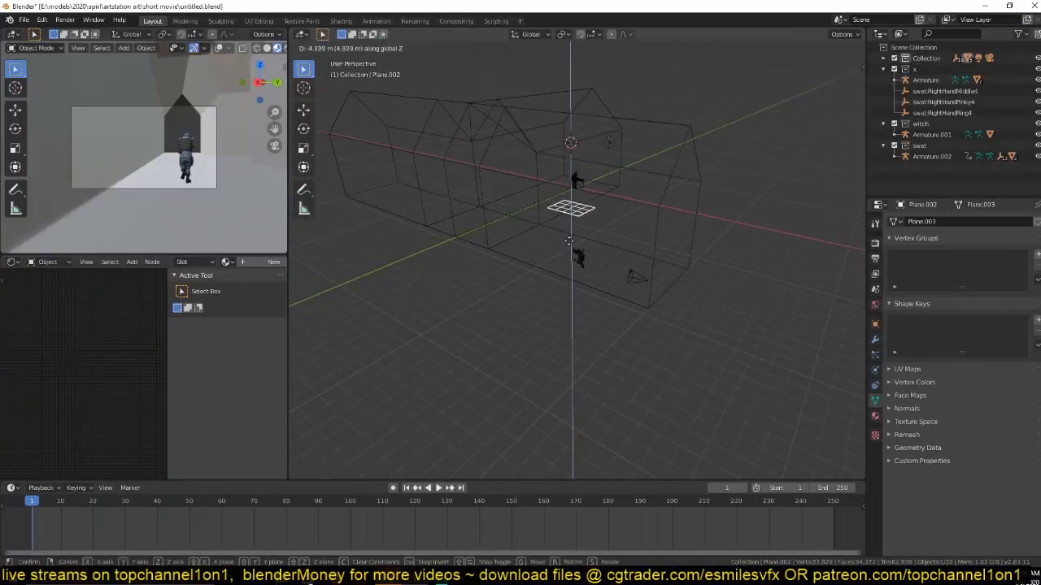
{"action": "left_click", "coordinate": [576, 300]}
Try to parent all of the soldier's meshes and its armature to the plane with the Object option.
{"action": "scroll", "coordinate": [576, 300], "scroll_direction": "up", "scroll_amount": 5}
{"action": "left_click", "coordinate": [618, 289]}
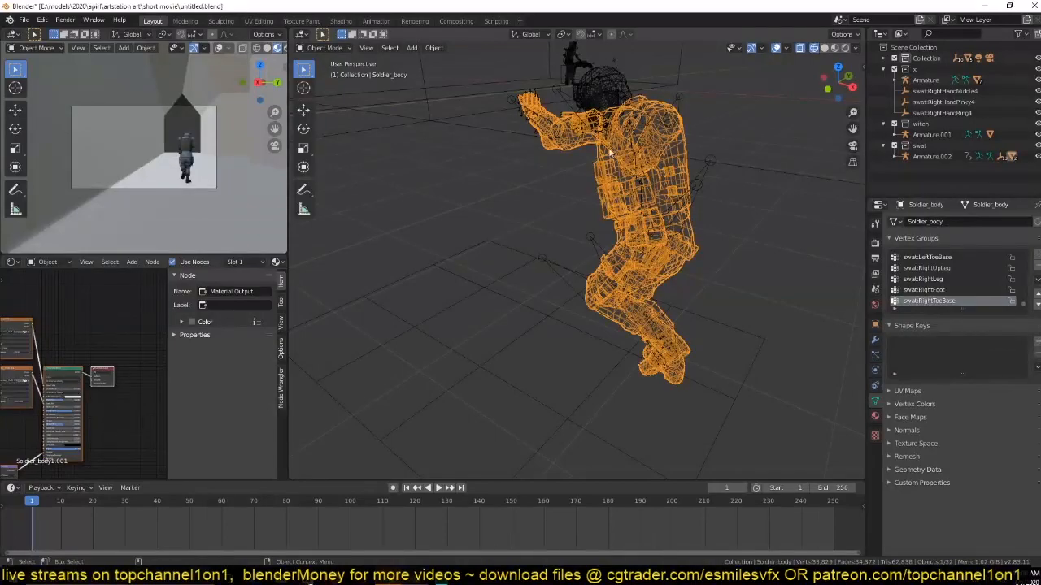
{"action": "middle_click_drag", "start_coordinate": [664, 153], "coordinate": [646, 238]}
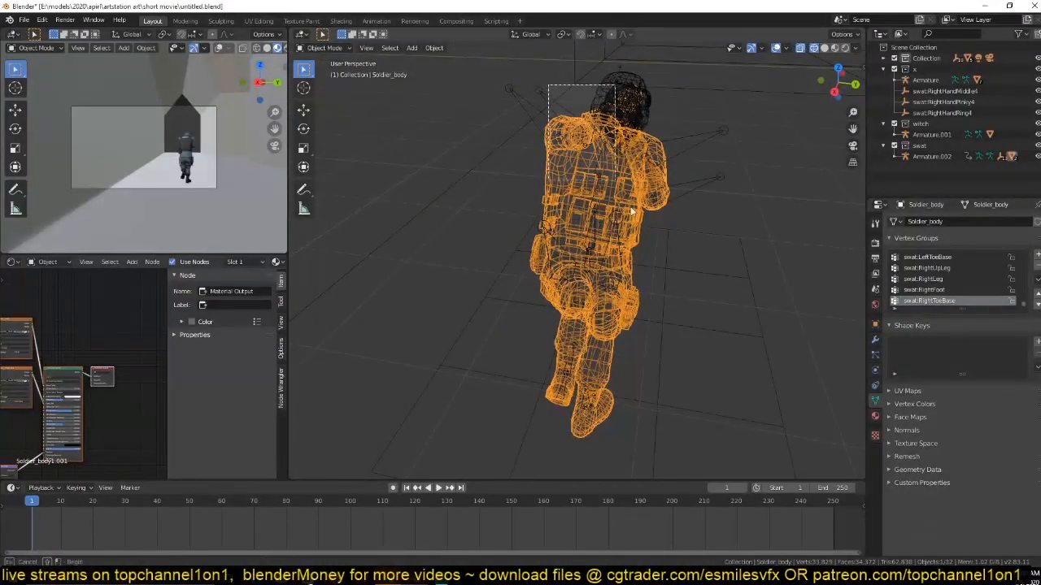
{"action": "key", "text": "a"}
{"action": "left_click", "coordinate": [602, 139]}
{"action": "middle_click_drag", "start_coordinate": [602, 140], "coordinate": [631, 189]}
{"action": "left_click_drag", "start_coordinate": [564, 108], "coordinate": [669, 298]}
{"action": "left_click", "coordinate": [705, 188], "text": "shift"}
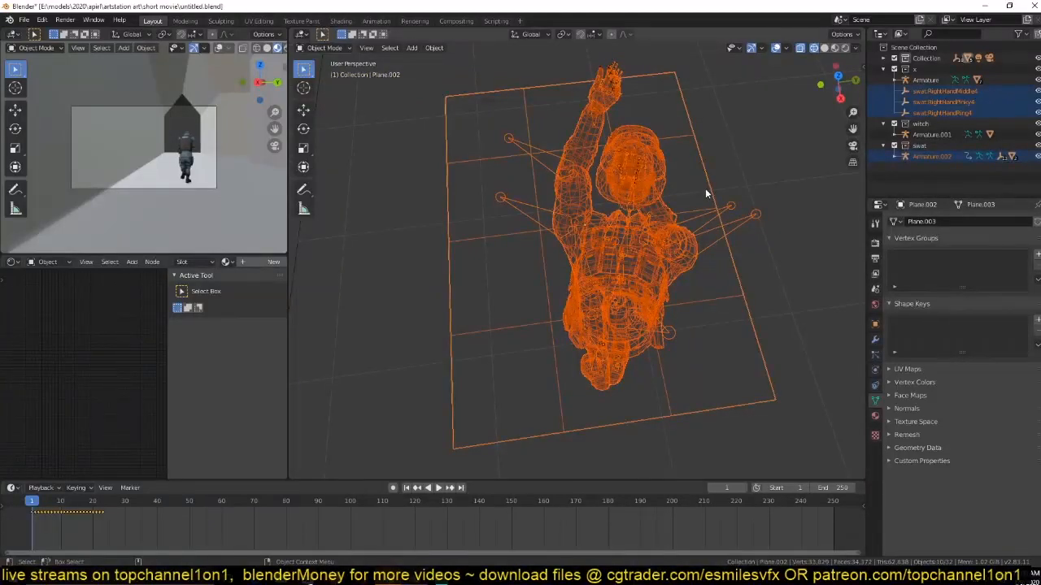
{"action": "key", "text": "ctrl+p"}
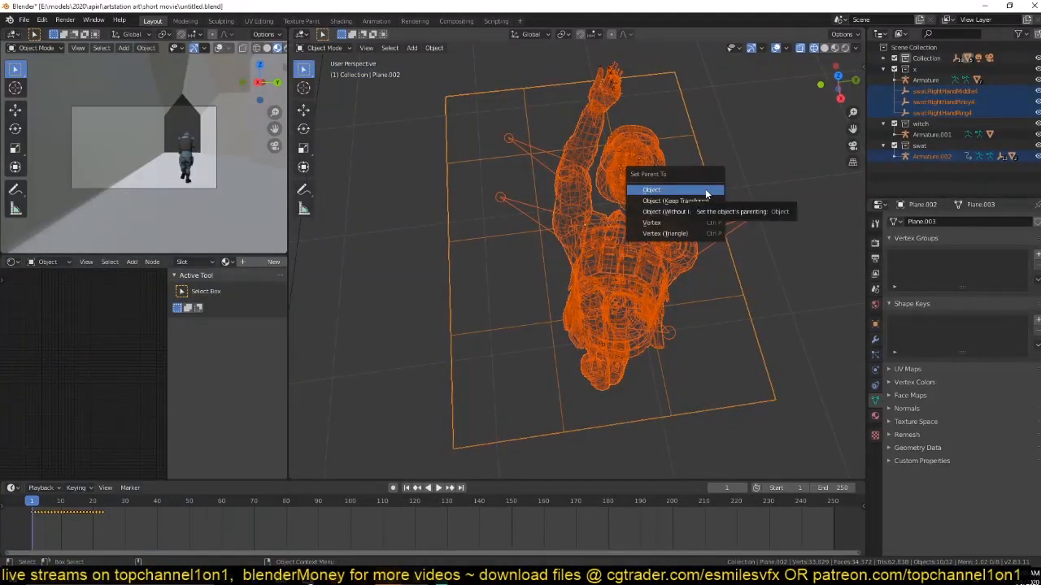
{"action": "left_click", "coordinate": [706, 193]}
{"action": "left_click", "coordinate": [691, 149]}
Hide the plane beneath the soldier, working in top view.
{"action": "scroll", "coordinate": [659, 193], "scroll_direction": "down", "scroll_amount": 2}
{"action": "key", "text": "KP_7"}
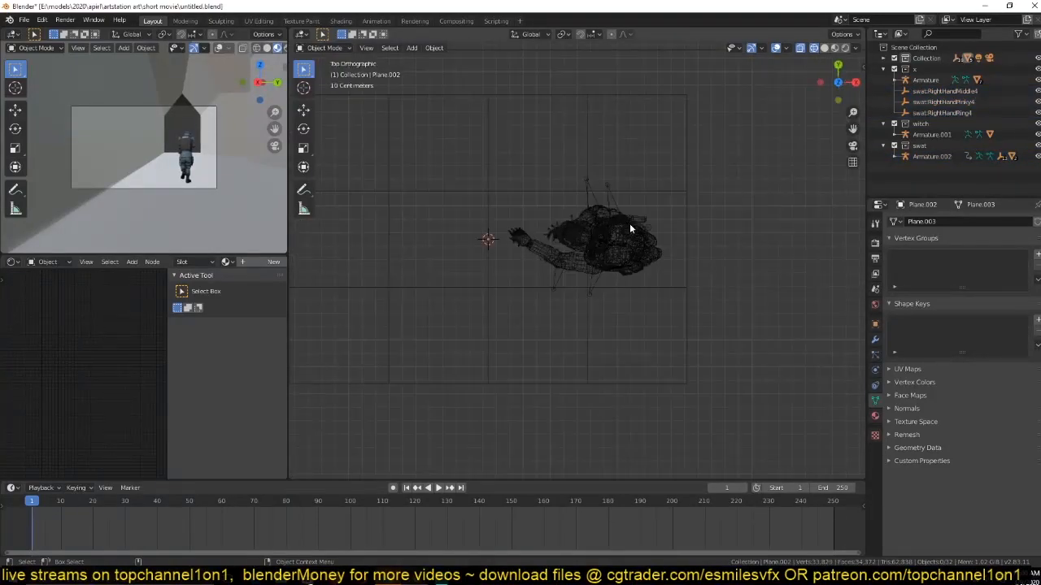
{"action": "left_click", "coordinate": [622, 231]}
{"action": "scroll", "coordinate": [599, 257], "scroll_direction": "down", "scroll_amount": 2}
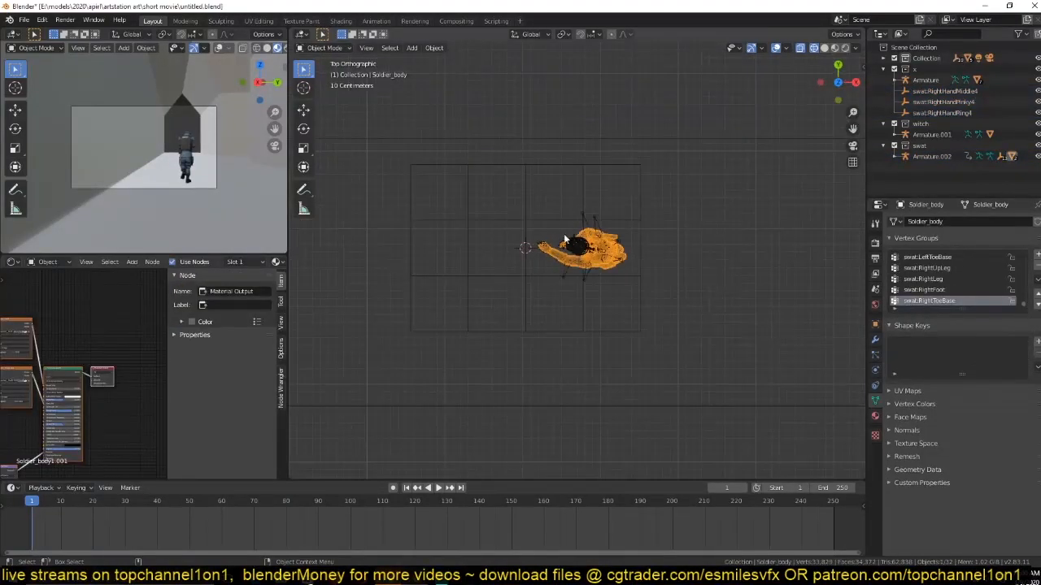
{"action": "key", "text": "a"}
{"action": "left_click", "coordinate": [599, 251]}
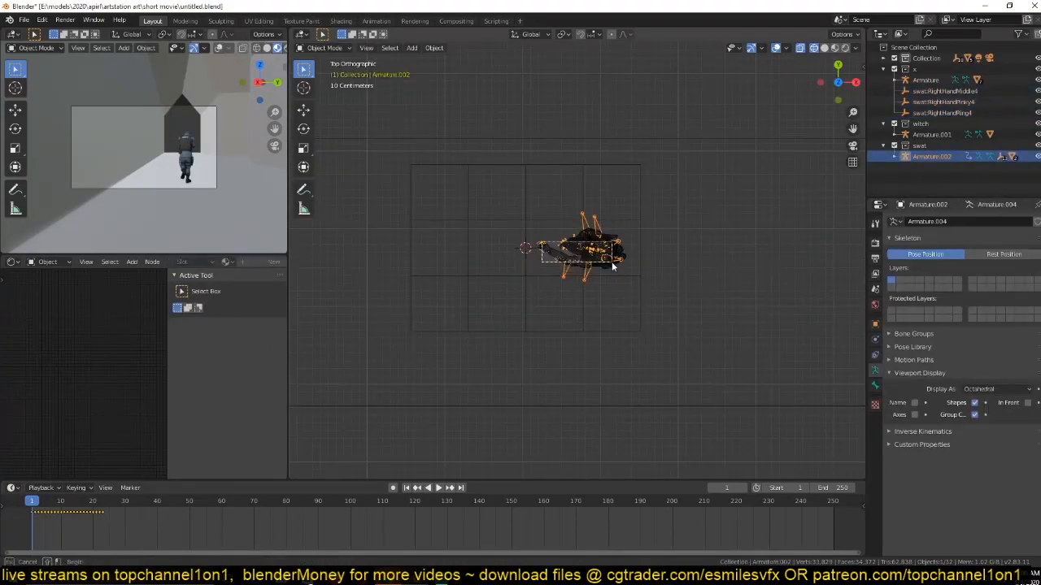
{"action": "key", "text": "a"}
{"action": "left_click", "coordinate": [624, 230]}
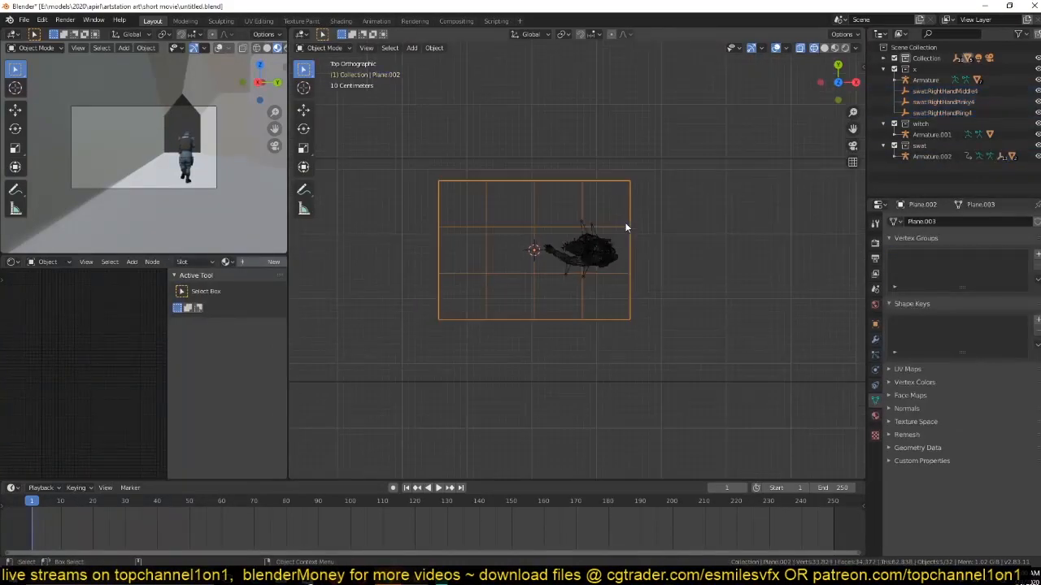
{"action": "key", "text": "h"}
Select all of the soldier's parts, move them about 3 m along negative Y out of the hallway, and save the file.
{"action": "left_click_drag", "start_coordinate": [543, 225], "coordinate": [672, 291]}
{"action": "scroll", "coordinate": [663, 268], "scroll_direction": "down", "scroll_amount": 2}
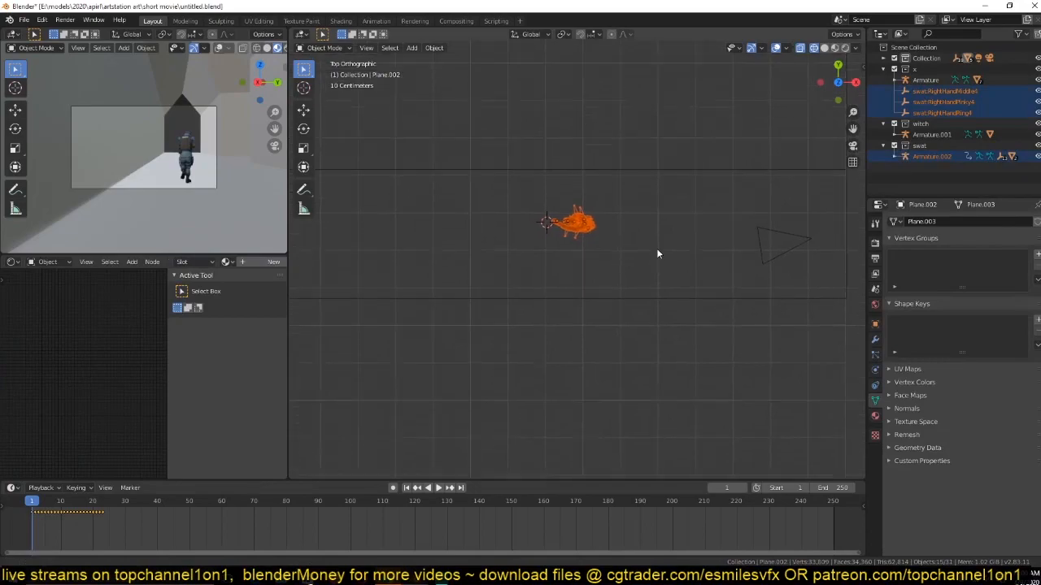
{"action": "key", "text": "g"}
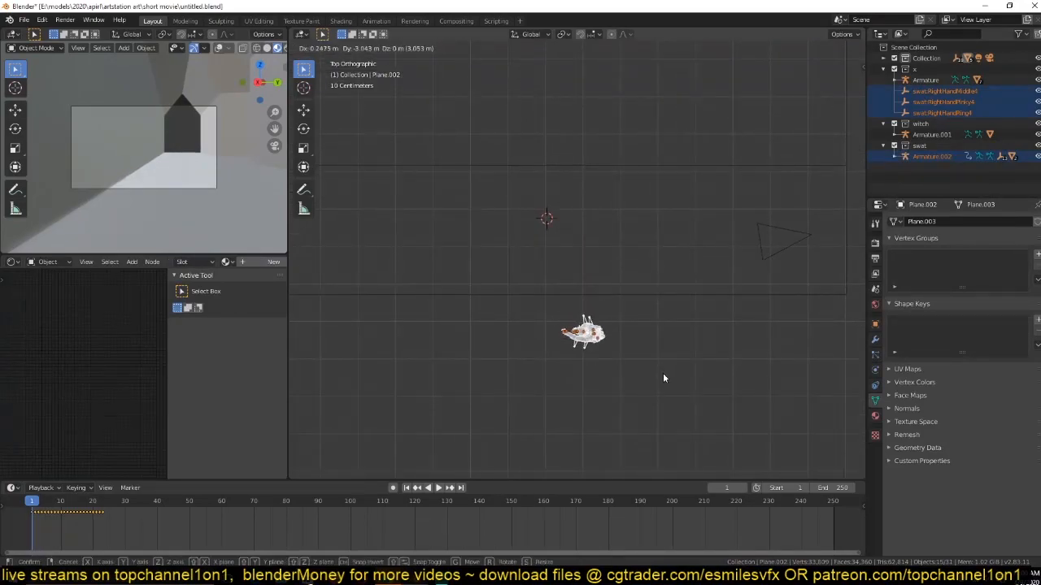
{"action": "left_click", "coordinate": [662, 373]}
{"action": "middle_click_drag", "start_coordinate": [539, 323], "coordinate": [607, 236]}
{"action": "key", "text": "ctrl+s"}
Play the soldier's animation in solid and Material Preview shading to check its movement outside the hallway.
{"action": "key", "text": "KP_Decimal"}
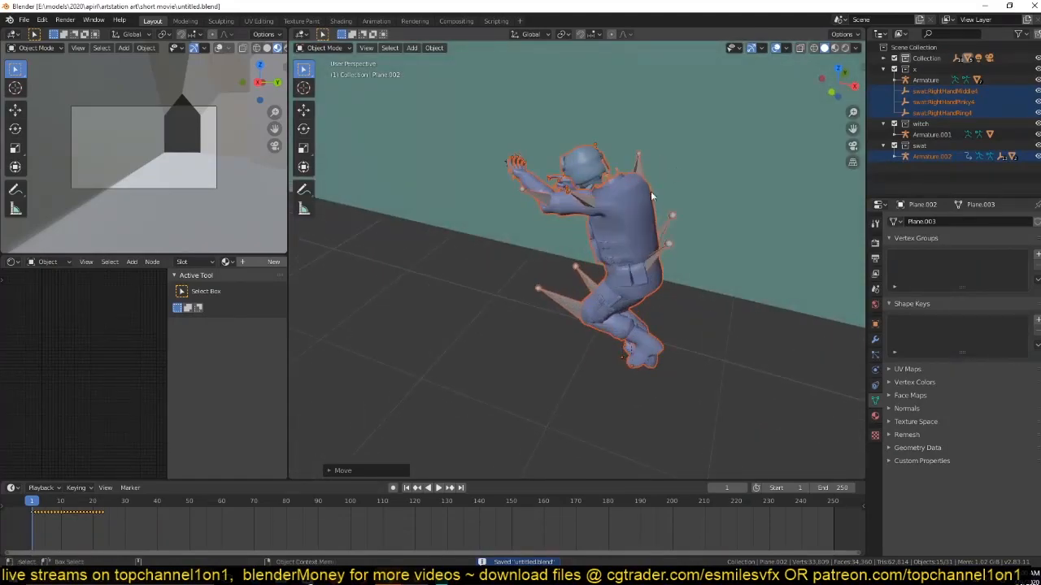
{"action": "key", "text": "space"}
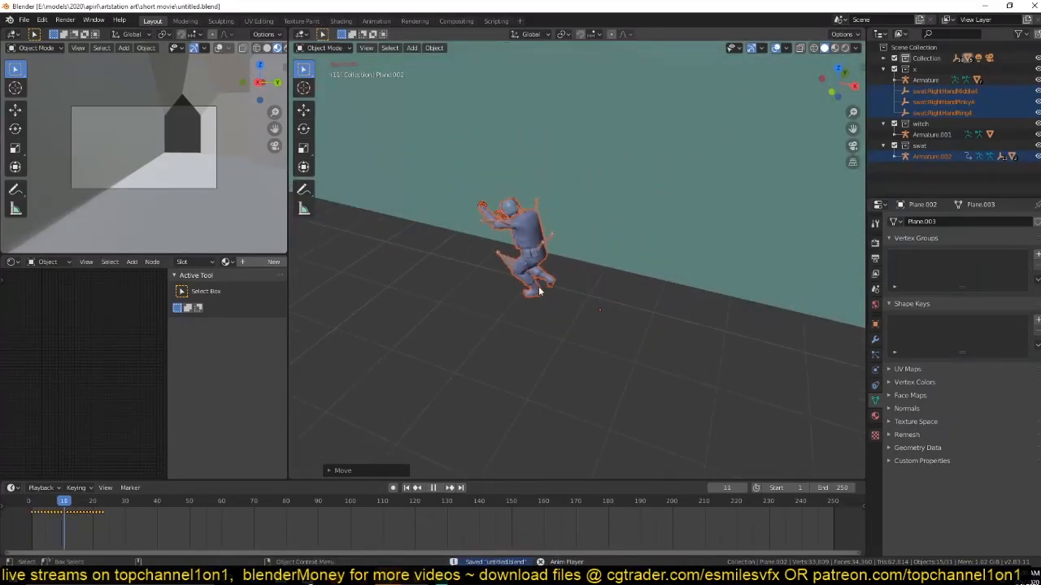
{"action": "key", "text": "Escape"}
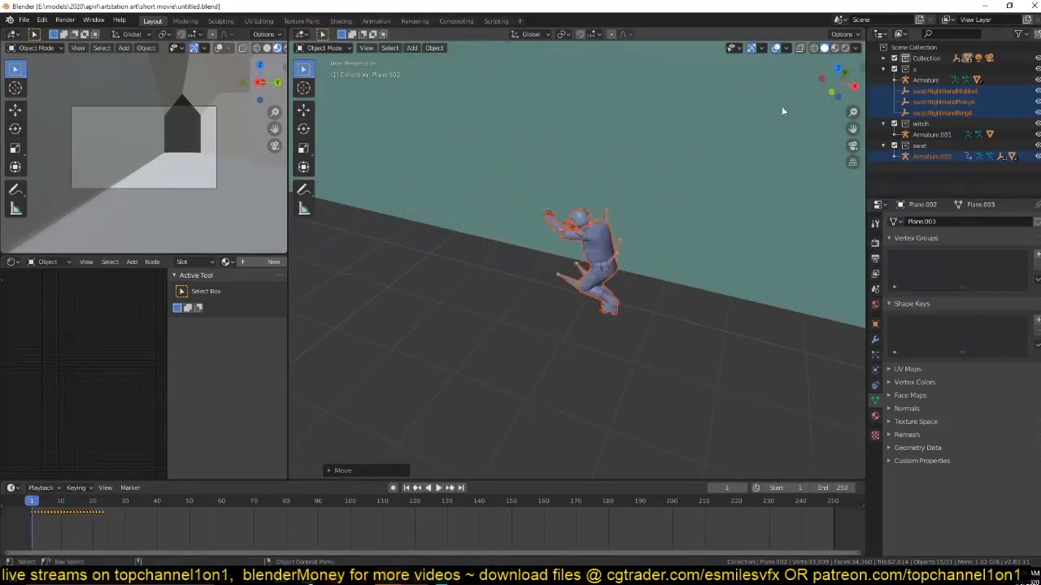
{"action": "left_click", "coordinate": [836, 51]}
{"action": "left_click", "coordinate": [678, 248]}
{"action": "scroll", "coordinate": [643, 304], "scroll_direction": "up", "scroll_amount": 4}
{"action": "key", "text": "space"}
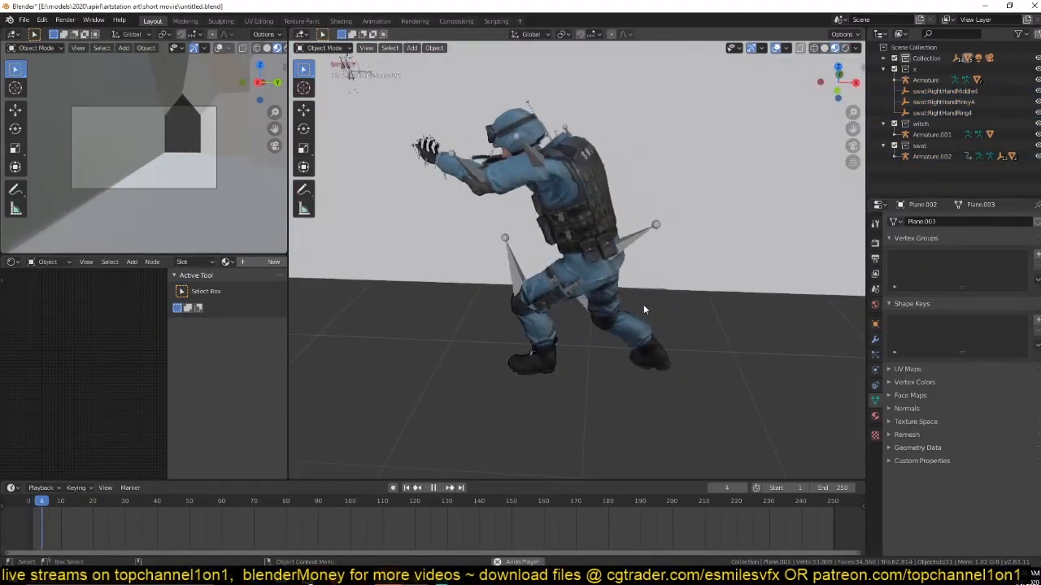
{"action": "scroll", "coordinate": [643, 307], "scroll_direction": "down", "scroll_amount": 4}
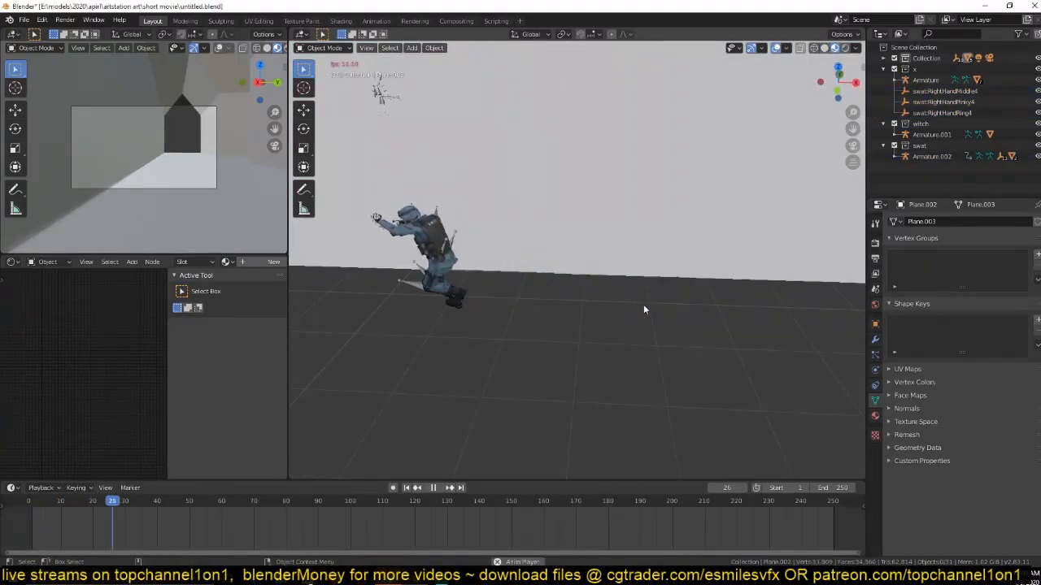
{"action": "key", "text": "Escape"}
Enlarge the timeline area and unhide the plane.
{"action": "left_click_drag", "start_coordinate": [627, 481], "coordinate": [618, 439]}
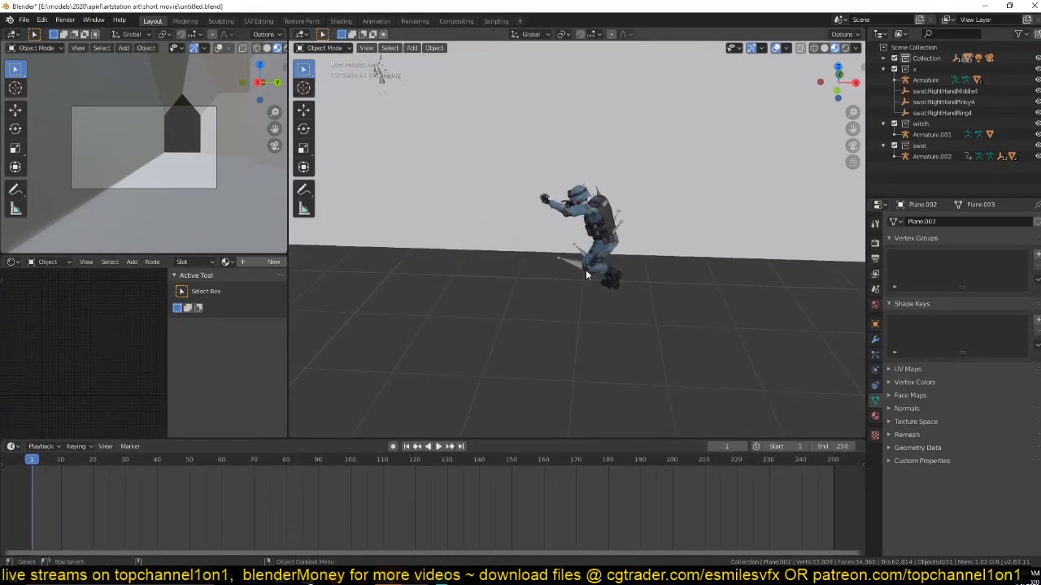
{"action": "middle_click_drag", "start_coordinate": [585, 269], "coordinate": [650, 290]}
{"action": "key", "text": "alt+h"}
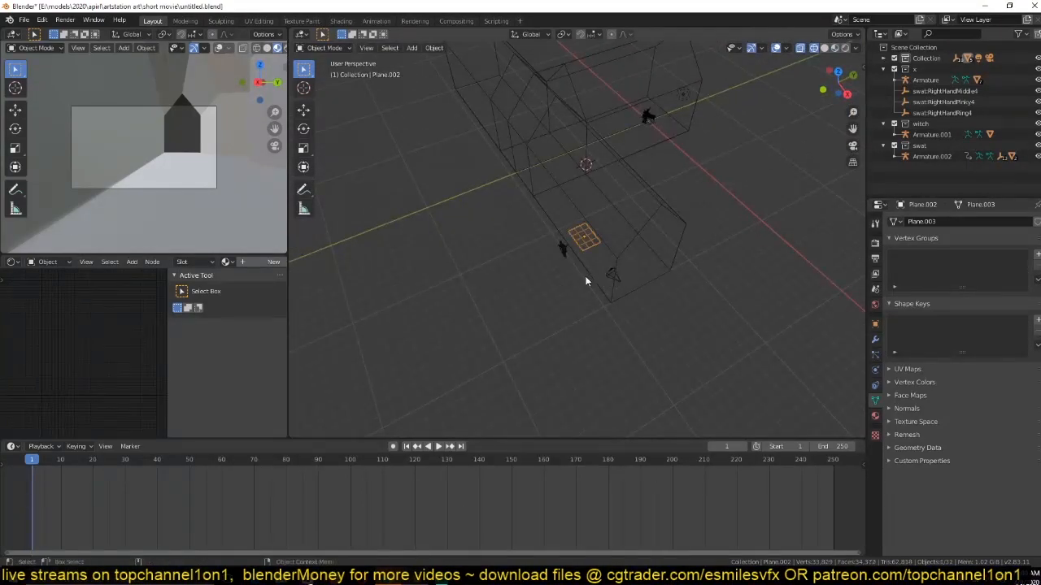
Move the plane out of the hallway to the open space beyond the soldier, and save the file.
{"action": "key", "text": "g"}
{"action": "left_click", "coordinate": [565, 267]}
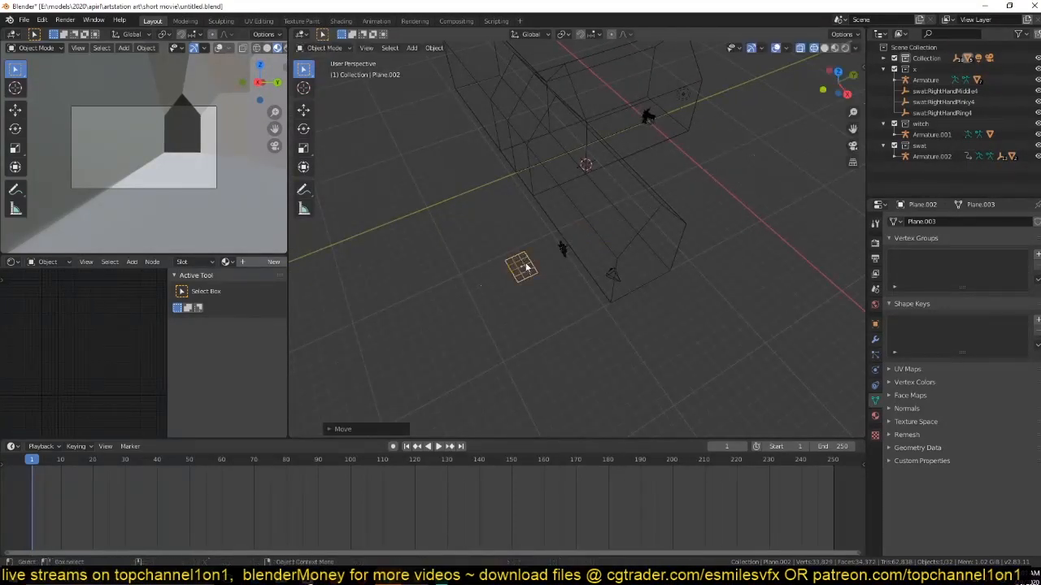
{"action": "key", "text": "shift+z"}
{"action": "scroll", "coordinate": [600, 285], "scroll_direction": "up", "scroll_amount": 5}
{"action": "mouse_move", "coordinate": [599, 286]}
{"action": "middle_mouse_down"}
{"action": "mouse_move", "coordinate": [683, 263]}
{"action": "mouse_move", "coordinate": [637, 209]}
{"action": "mouse_move", "coordinate": [567, 220]}
{"action": "middle_mouse_up"}
{"action": "left_click", "coordinate": [561, 178]}
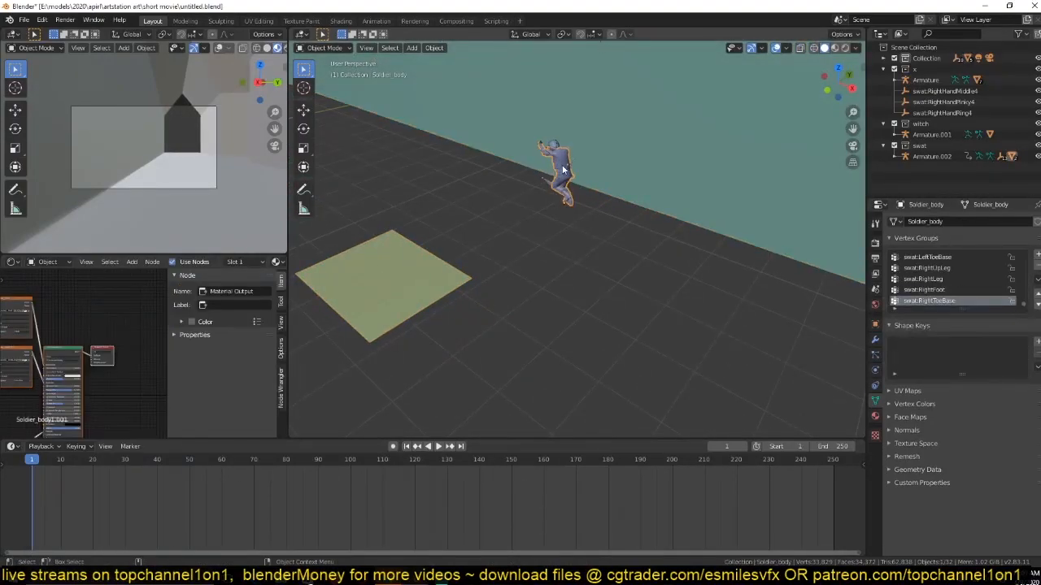
{"action": "left_click", "coordinate": [439, 295]}
{"action": "key", "text": "ctrl+s"}
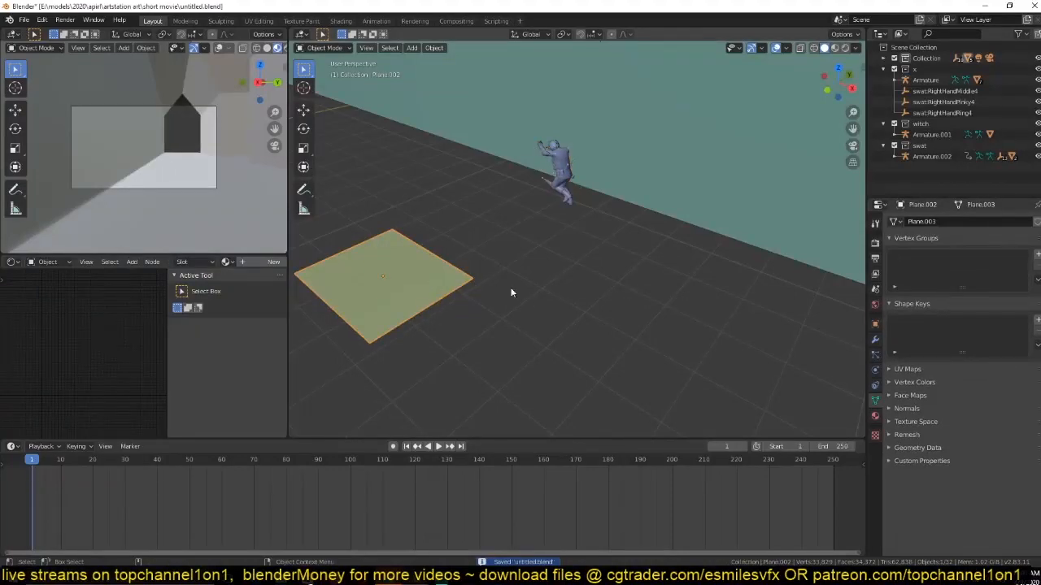
Add a hair particle system to the plane and set its Number to 20.
{"action": "left_click", "coordinate": [875, 356]}
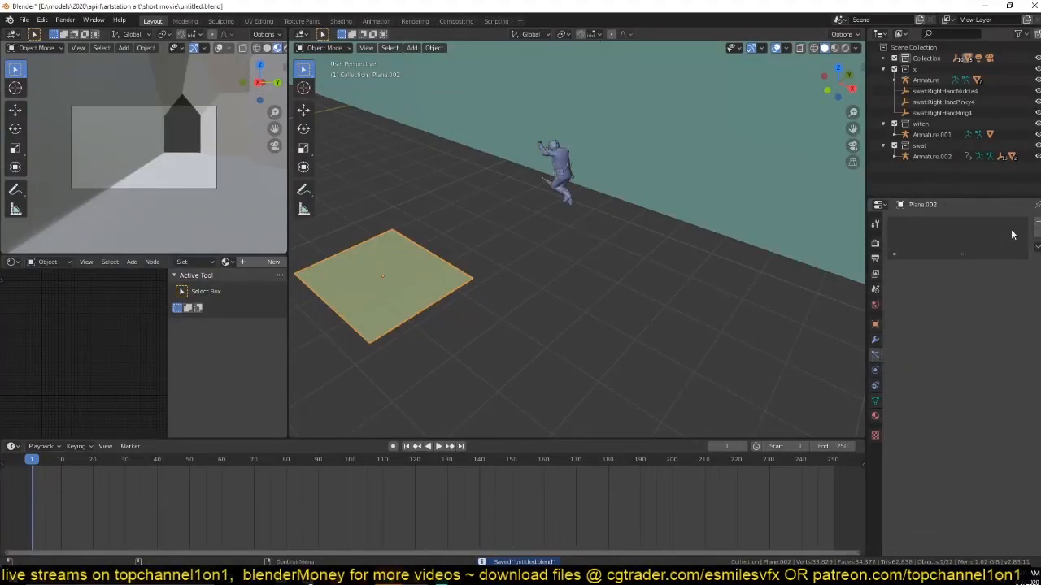
{"action": "left_click", "coordinate": [1037, 222]}
{"action": "left_click", "coordinate": [1001, 282]}
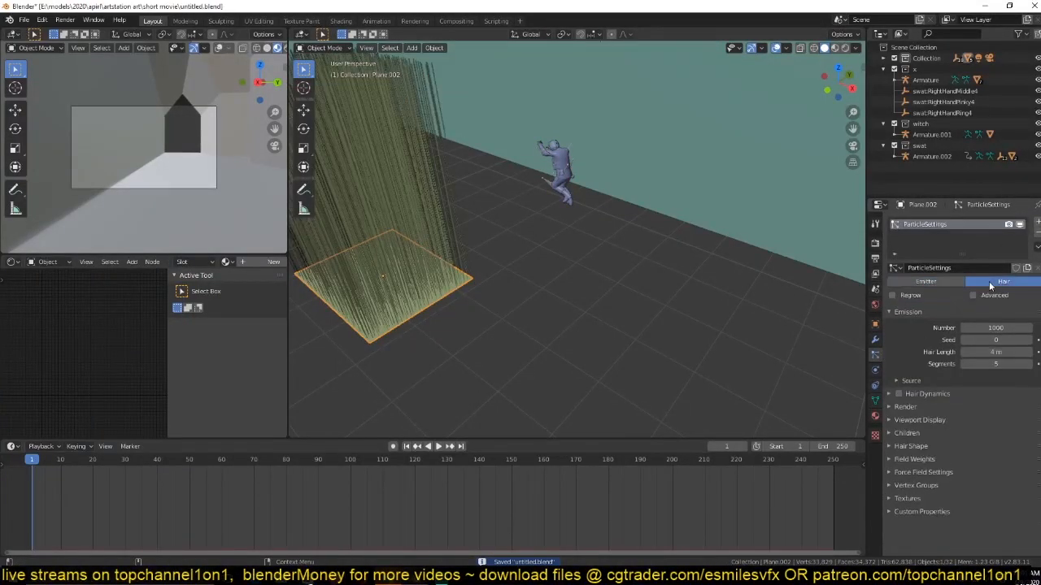
{"action": "left_click", "coordinate": [988, 328]}
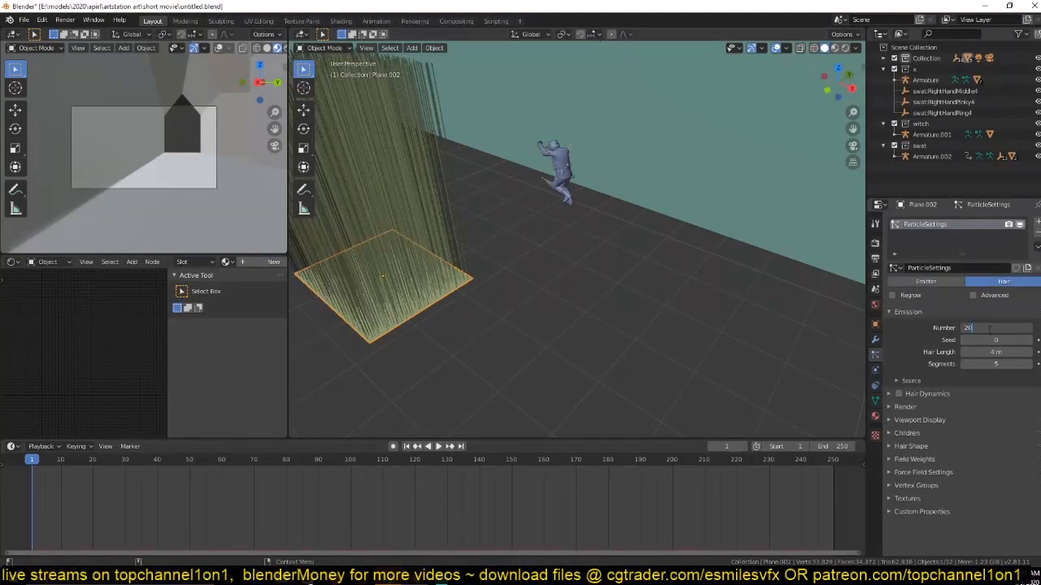
{"action": "type", "text": "20"}
{"action": "key", "text": "Return"}
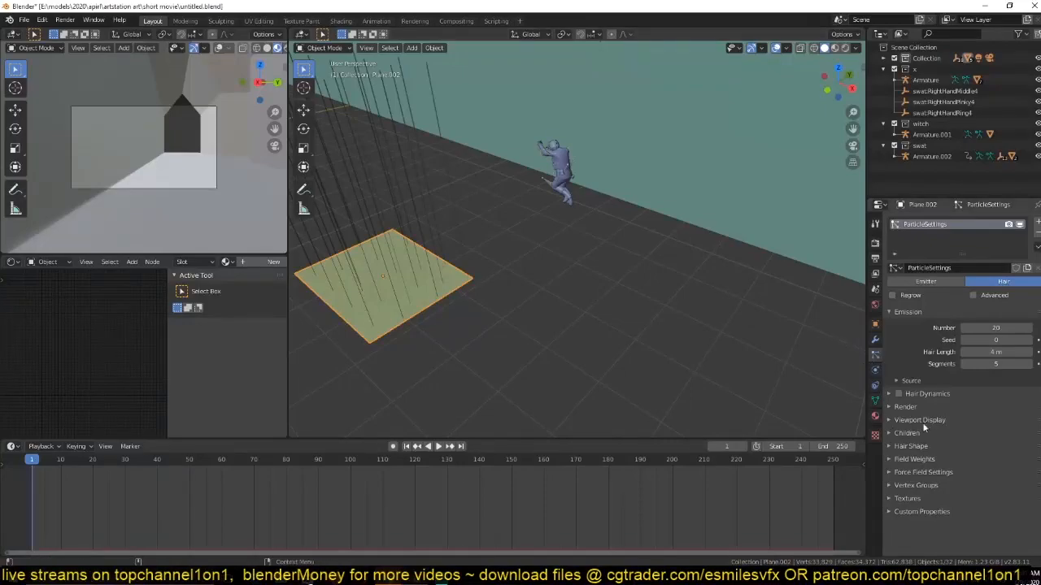
Render the plane's particles as a collection, using swat as the instance collection.
{"action": "left_click", "coordinate": [928, 407]}
{"action": "left_click", "coordinate": [999, 421]}
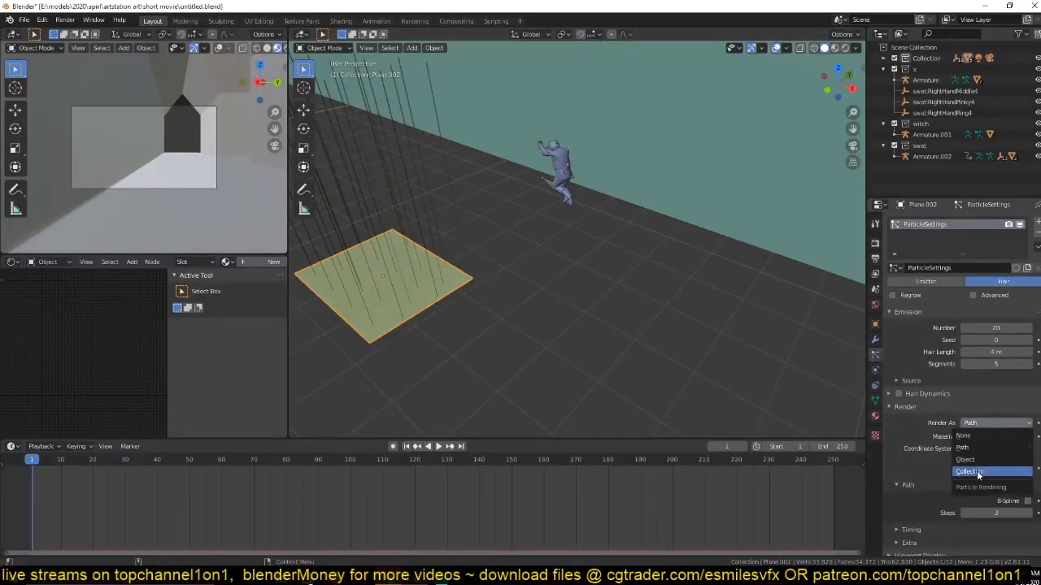
{"action": "left_click", "coordinate": [977, 471]}
{"action": "left_click", "coordinate": [996, 502]}
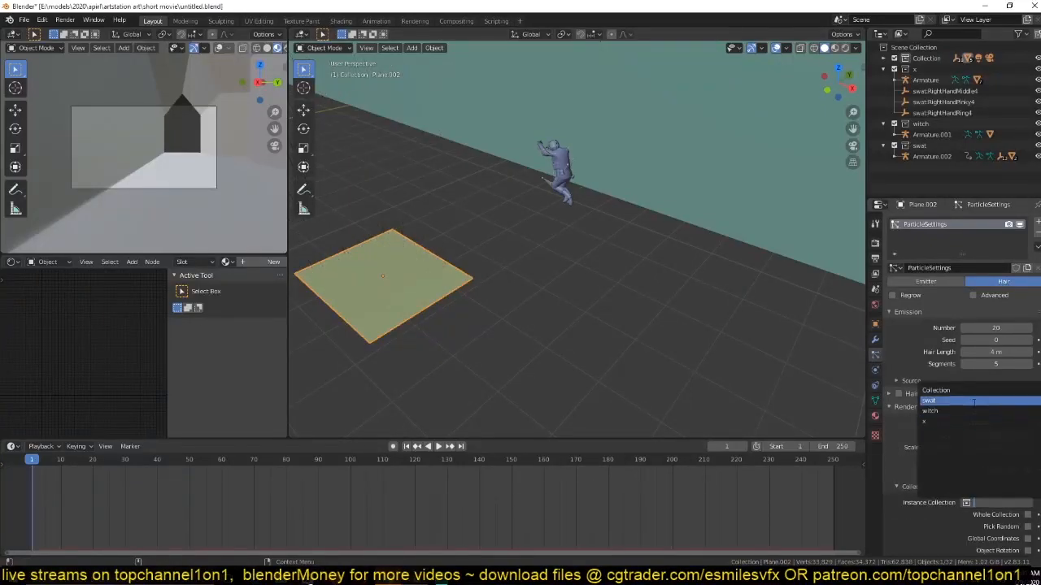
{"action": "left_click", "coordinate": [944, 402]}
{"action": "key", "text": "KP_Decimal"}
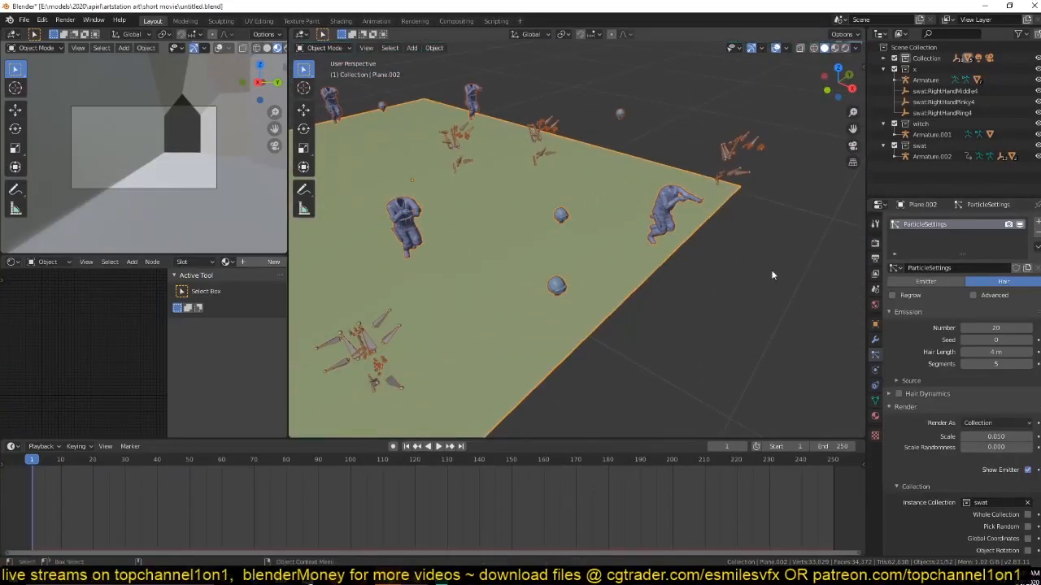
{"action": "middle_click_drag", "start_coordinate": [772, 270], "coordinate": [684, 376], "text": "shift"}
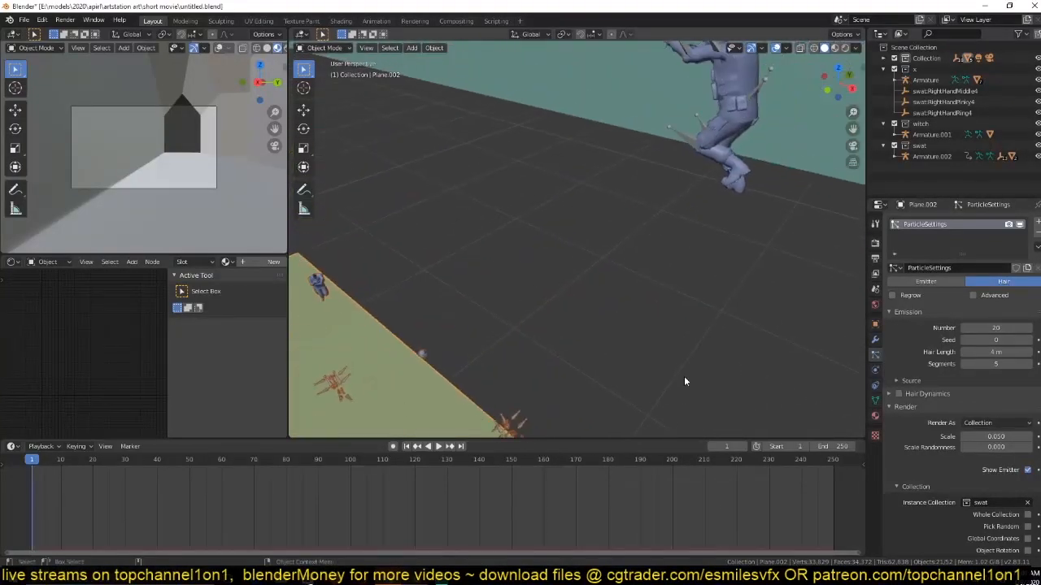
{"action": "scroll", "coordinate": [721, 291], "scroll_direction": "down", "scroll_amount": 4}
{"action": "middle_click_drag", "start_coordinate": [720, 147], "coordinate": [675, 187], "text": "shift"}
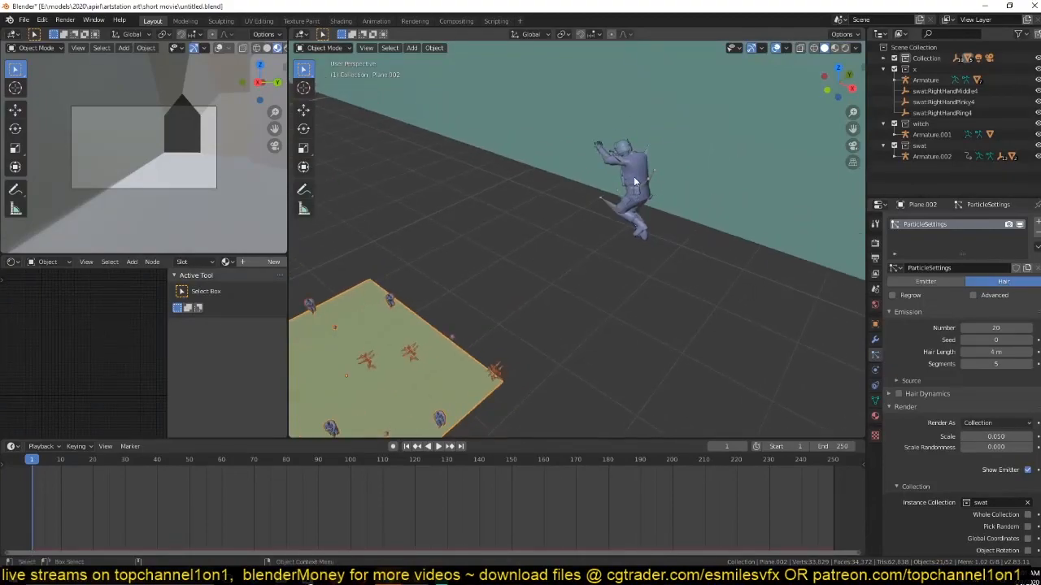
Select all of the soldier's parts in top wireframe view, stray hand empties included, and move them to the swat collection.
{"action": "left_click", "coordinate": [635, 182]}
{"action": "middle_click_drag", "start_coordinate": [634, 175], "coordinate": [590, 286], "text": "shift"}
{"action": "key", "text": "KP_7"}
{"action": "scroll", "coordinate": [616, 231], "scroll_direction": "down", "scroll_amount": 2}
{"action": "key", "text": "KP_7"}
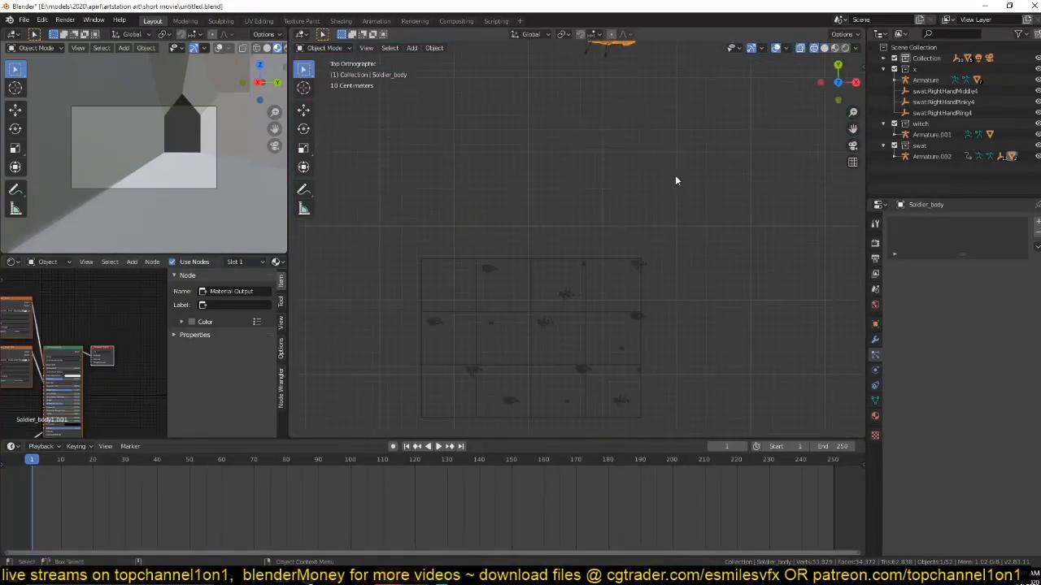
{"action": "middle_click_drag", "start_coordinate": [676, 179], "coordinate": [660, 302], "text": "shift"}
{"action": "middle_click_drag", "start_coordinate": [546, 197], "coordinate": [546, 216], "text": "shift"}
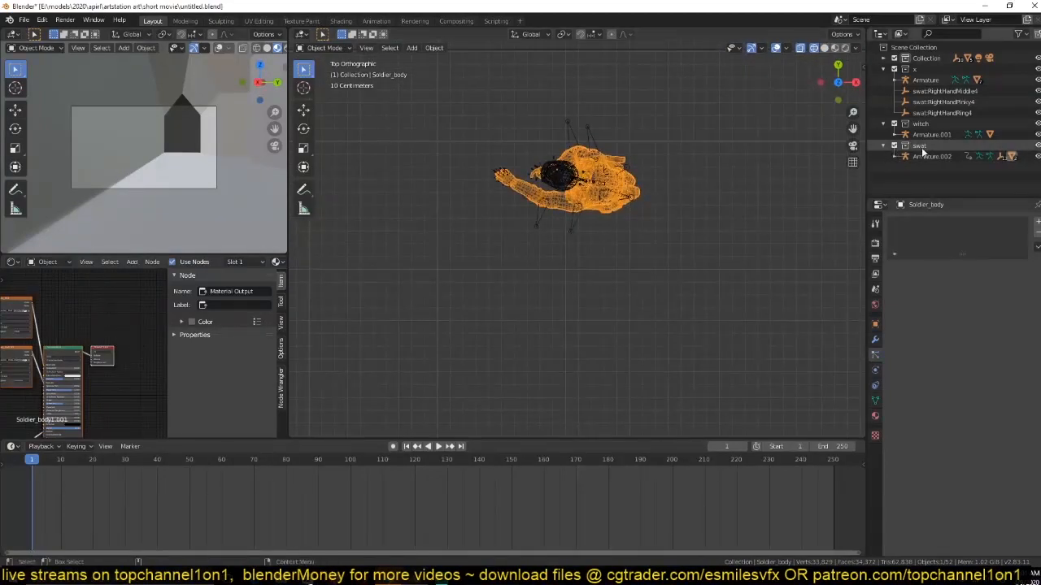
{"action": "left_click_drag", "start_coordinate": [448, 134], "coordinate": [802, 271]}
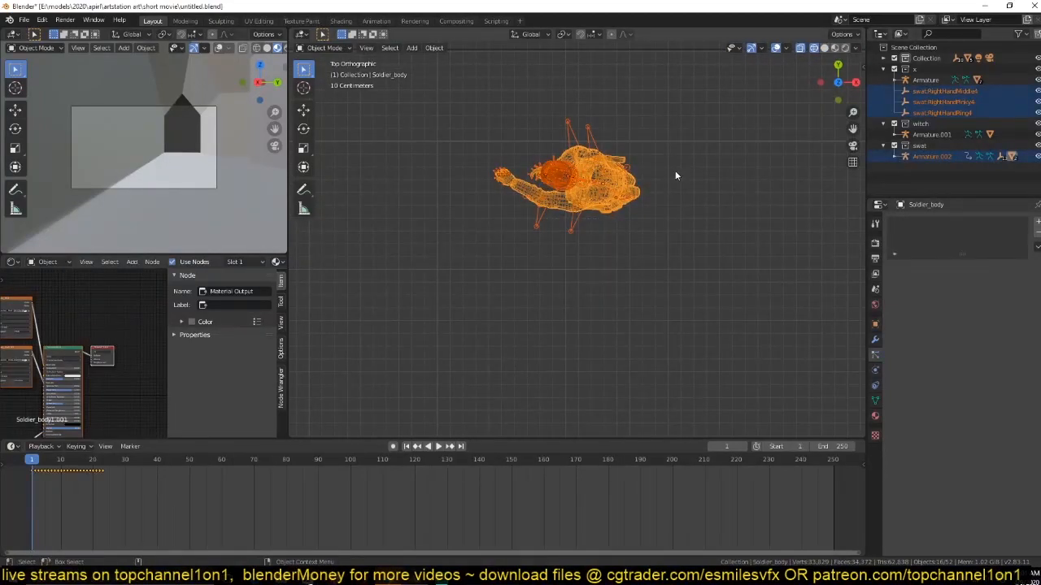
{"action": "left_click", "coordinate": [610, 174]}
{"action": "left_click", "coordinate": [603, 185]}
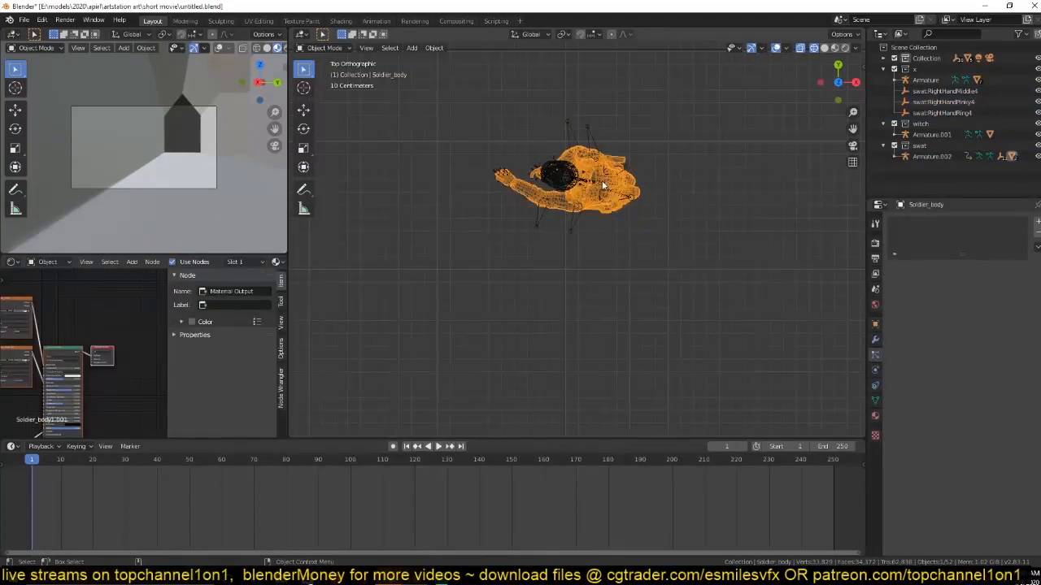
{"action": "left_click", "coordinate": [547, 175]}
{"action": "left_click_drag", "start_coordinate": [493, 147], "coordinate": [651, 232]}
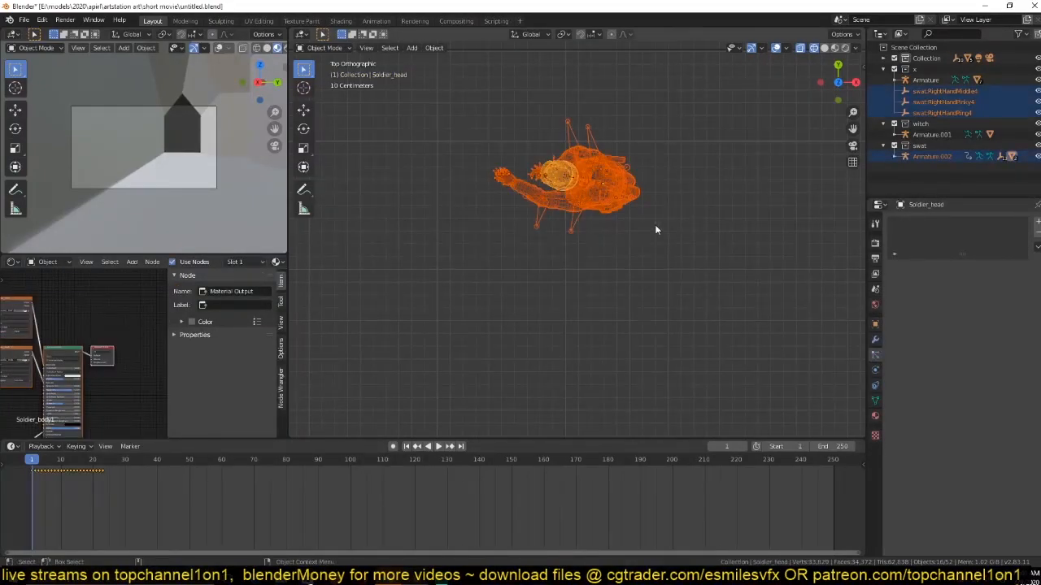
{"action": "key", "text": "m"}
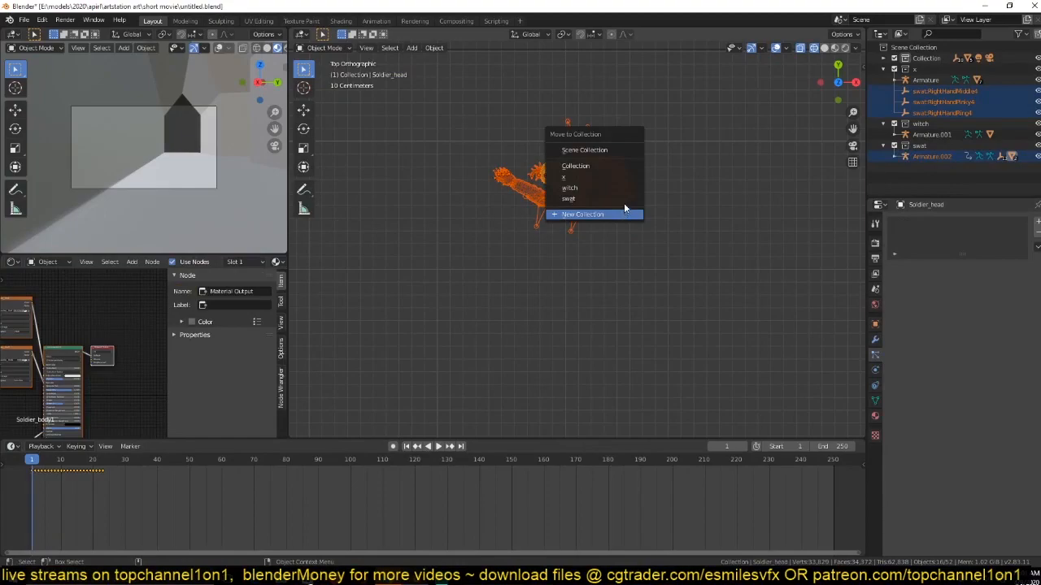
{"action": "left_click", "coordinate": [623, 200]}
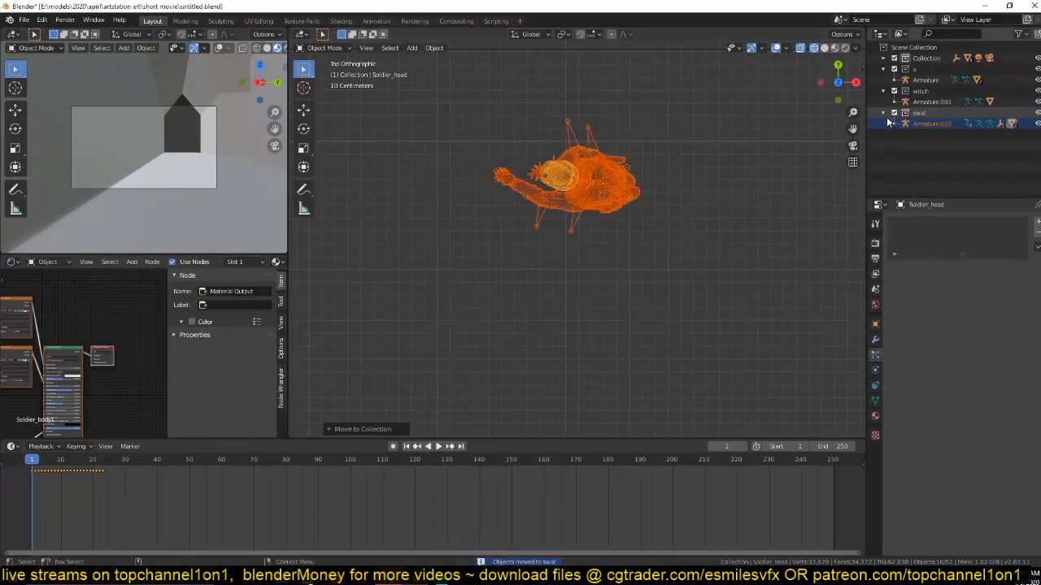
Deselect the soldier's armature and move the remaining selected parts to a new collection named swat_mesh.
{"action": "left_click", "coordinate": [577, 156]}
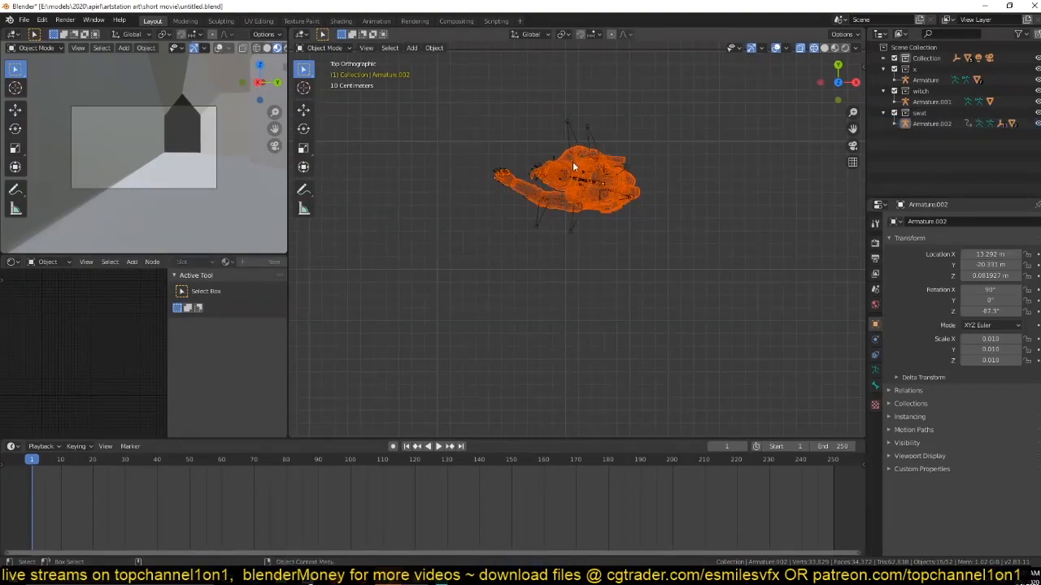
{"action": "key", "text": "m"}
{"action": "left_click", "coordinate": [576, 209]}
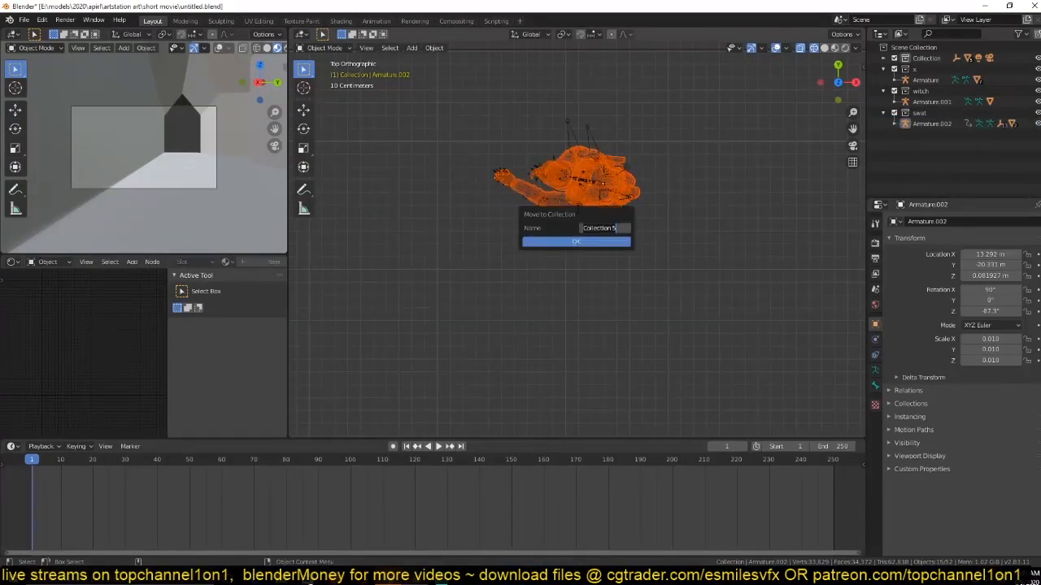
{"action": "type", "text": "swat_m"}
{"action": "left_click", "coordinate": [574, 242]}
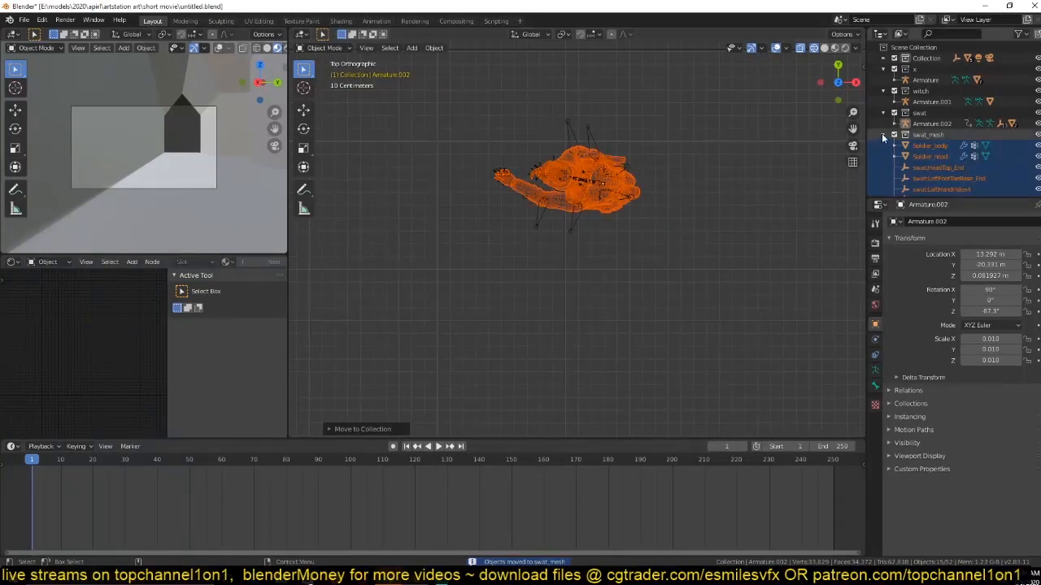
Collapse the swat_mesh collection and nest it inside the swat collection.
{"action": "left_click", "coordinate": [884, 134]}
{"action": "left_click", "coordinate": [921, 134]}
{"action": "left_click_drag", "start_coordinate": [921, 134], "coordinate": [925, 120]}
{"action": "left_click", "coordinate": [930, 134]}
{"action": "left_click", "coordinate": [925, 123]}
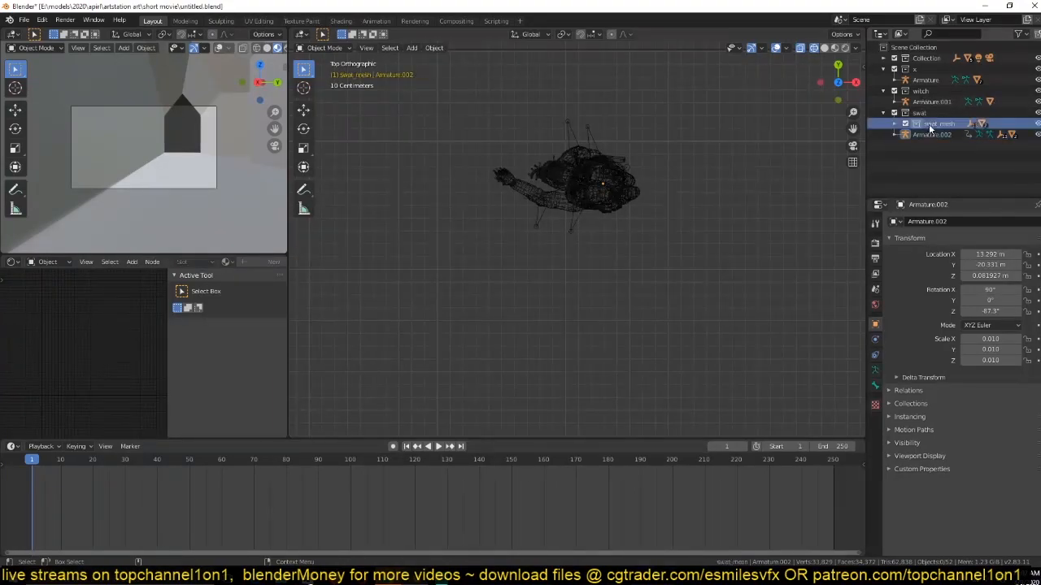
Select the plane and set its particle instance collection to swat_mesh.
{"action": "scroll", "coordinate": [618, 216], "scroll_direction": "down", "scroll_amount": 3}
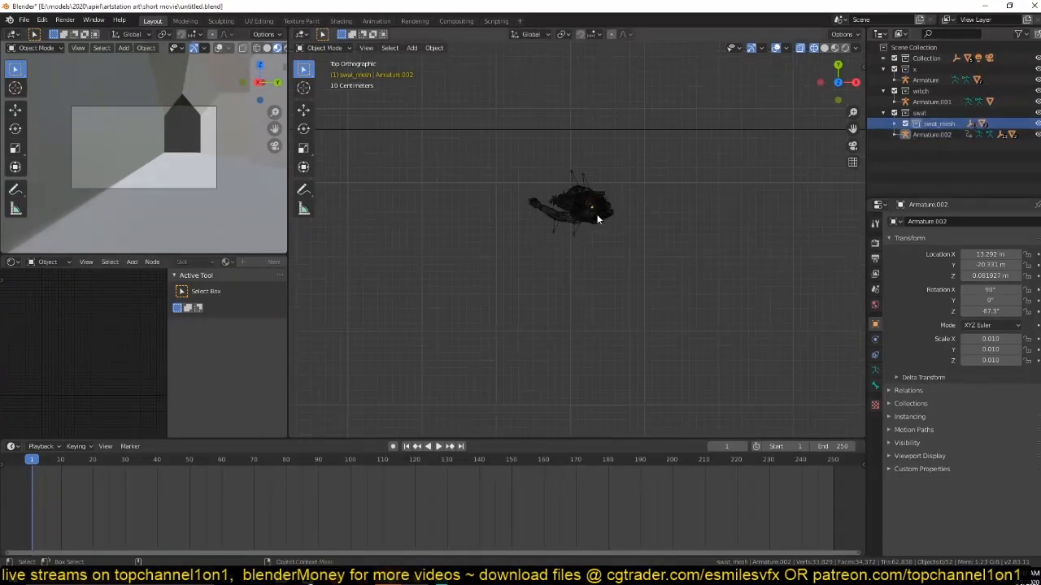
{"action": "key", "text": "a"}
{"action": "scroll", "coordinate": [682, 236], "scroll_direction": "down", "scroll_amount": 1}
{"action": "left_click", "coordinate": [672, 269]}
{"action": "scroll", "coordinate": [636, 219], "scroll_direction": "down", "scroll_amount": 3}
{"action": "middle_click_drag", "start_coordinate": [620, 252], "coordinate": [664, 232]}
{"action": "scroll", "coordinate": [670, 224], "scroll_direction": "up", "scroll_amount": 3}
{"action": "left_click", "coordinate": [681, 216]}
{"action": "scroll", "coordinate": [655, 228], "scroll_direction": "down", "scroll_amount": 3}
{"action": "scroll", "coordinate": [978, 384], "scroll_direction": "down", "scroll_amount": 4}
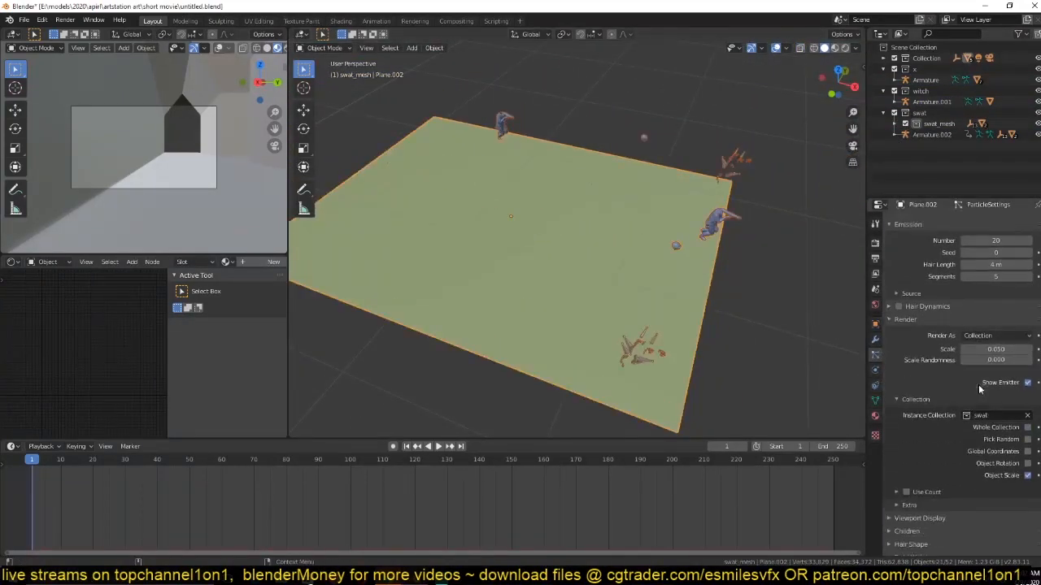
{"action": "left_click", "coordinate": [1004, 394]}
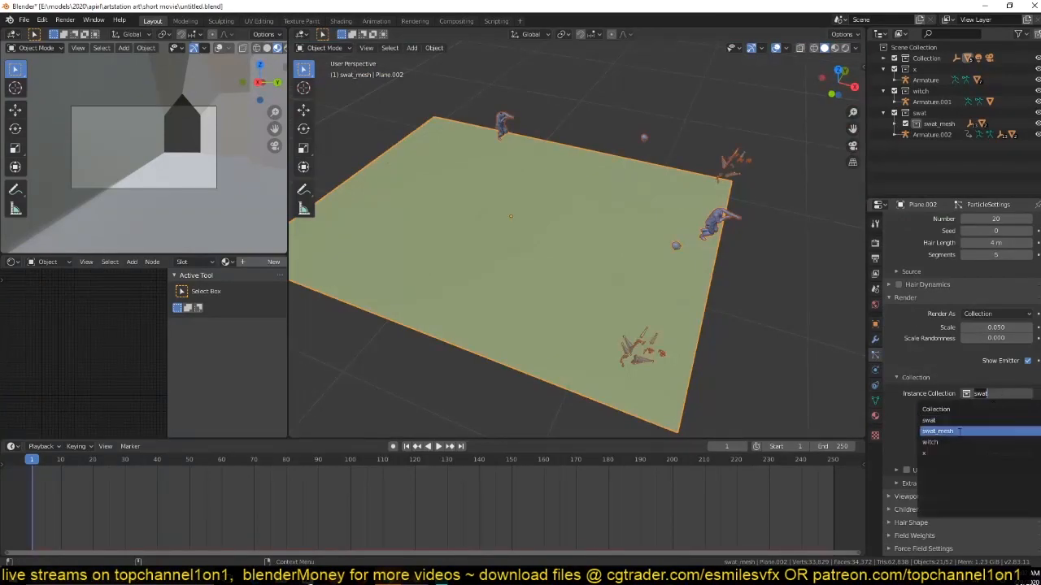
{"action": "left_click", "coordinate": [959, 432]}
Inspect the scattered head and body instances on the plane up close and save the file.
{"action": "middle_click_drag", "start_coordinate": [718, 256], "coordinate": [682, 274]}
{"action": "scroll", "coordinate": [688, 275], "scroll_direction": "up", "scroll_amount": 4}
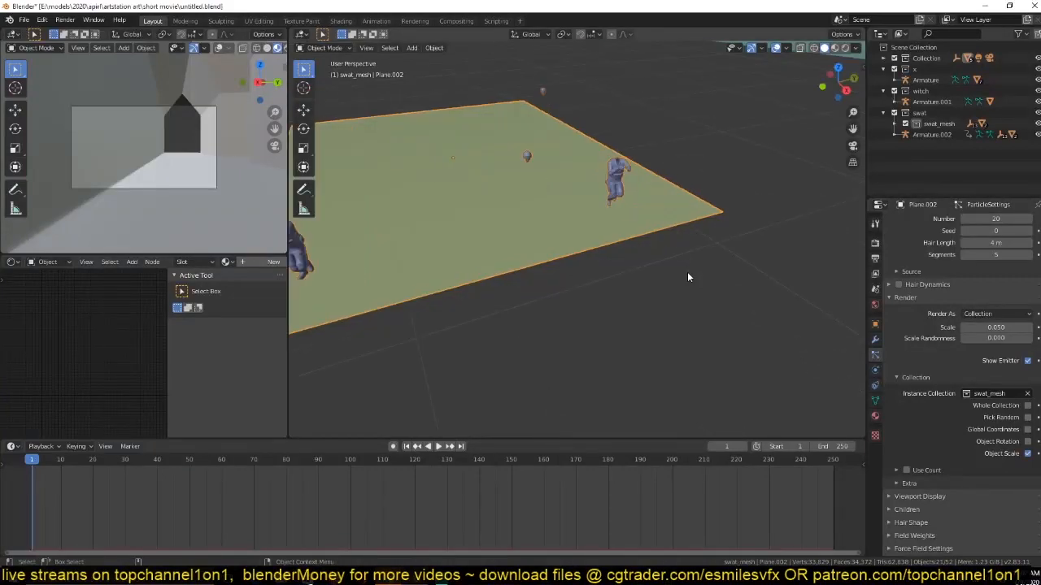
{"action": "scroll", "coordinate": [602, 192], "scroll_direction": "up", "scroll_amount": 5}
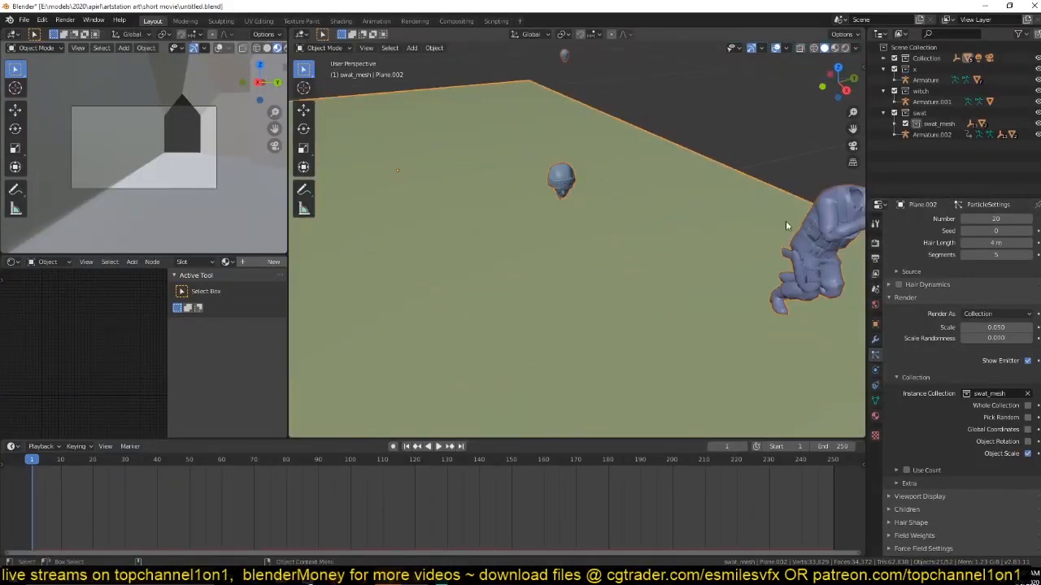
{"action": "middle_click_drag", "start_coordinate": [783, 220], "coordinate": [749, 214]}
{"action": "key", "text": "KP_7"}
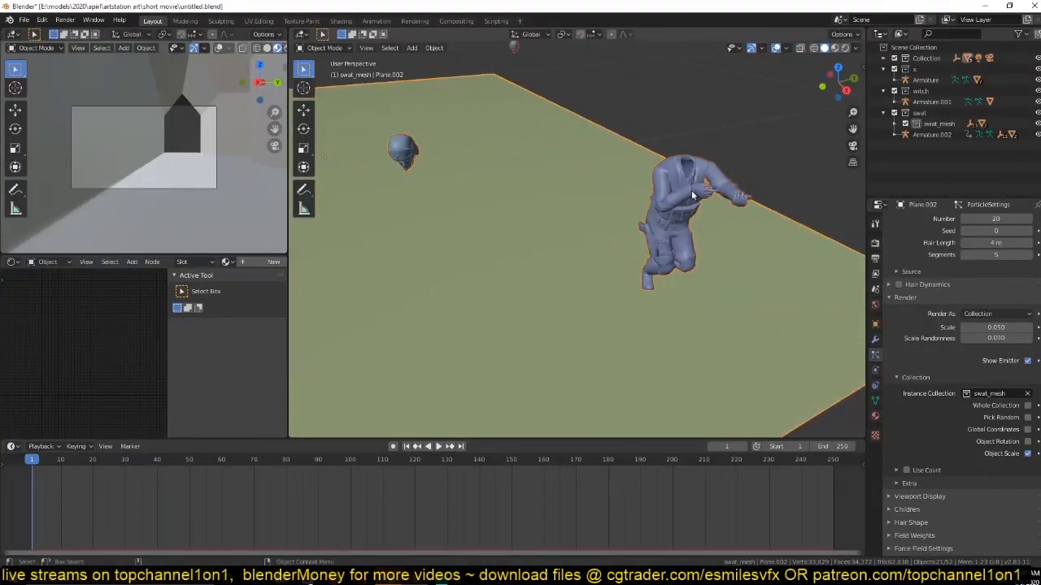
{"action": "key", "text": "ctrl+s"}
Move the original soldier's head mesh up and back onto the neck in front wireframe view.
{"action": "scroll", "coordinate": [715, 181], "scroll_direction": "down", "scroll_amount": 3}
{"action": "middle_click_drag", "start_coordinate": [708, 196], "coordinate": [663, 306], "text": "shift"}
{"action": "left_click", "coordinate": [661, 191]}
{"action": "key", "text": "KP_Decimal"}
{"action": "middle_click_drag", "start_coordinate": [660, 190], "coordinate": [713, 109]}
{"action": "middle_click_drag", "start_coordinate": [419, 307], "coordinate": [514, 270]}
{"action": "key", "text": "KP_1"}
{"action": "key", "text": "z"}
{"action": "left_click", "coordinate": [415, 260]}
{"action": "middle_click_drag", "start_coordinate": [547, 206], "coordinate": [488, 377], "text": "shift"}
{"action": "scroll", "coordinate": [488, 377], "scroll_direction": "up", "scroll_amount": 5}
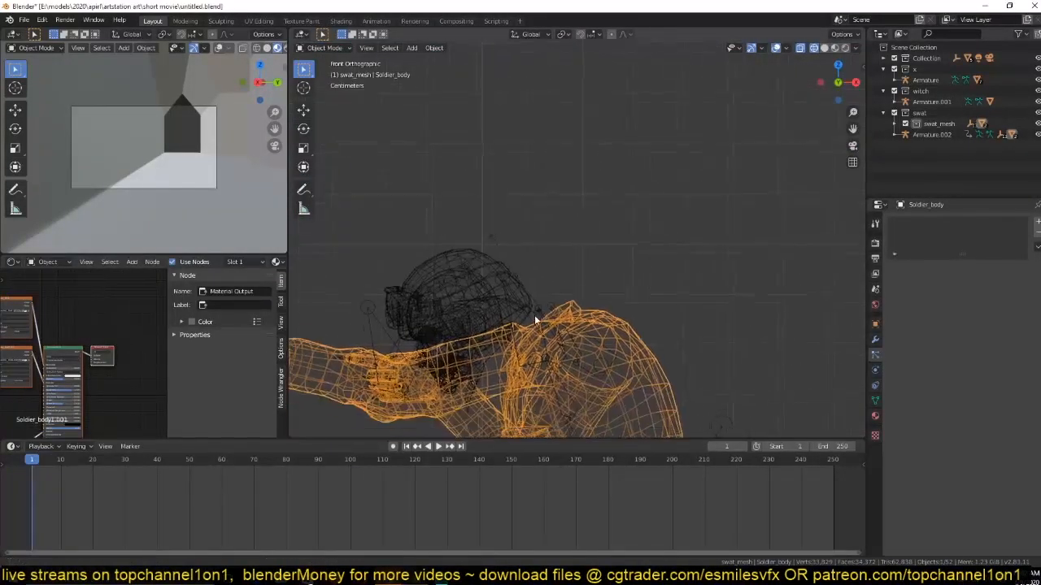
{"action": "left_click", "coordinate": [492, 356]}
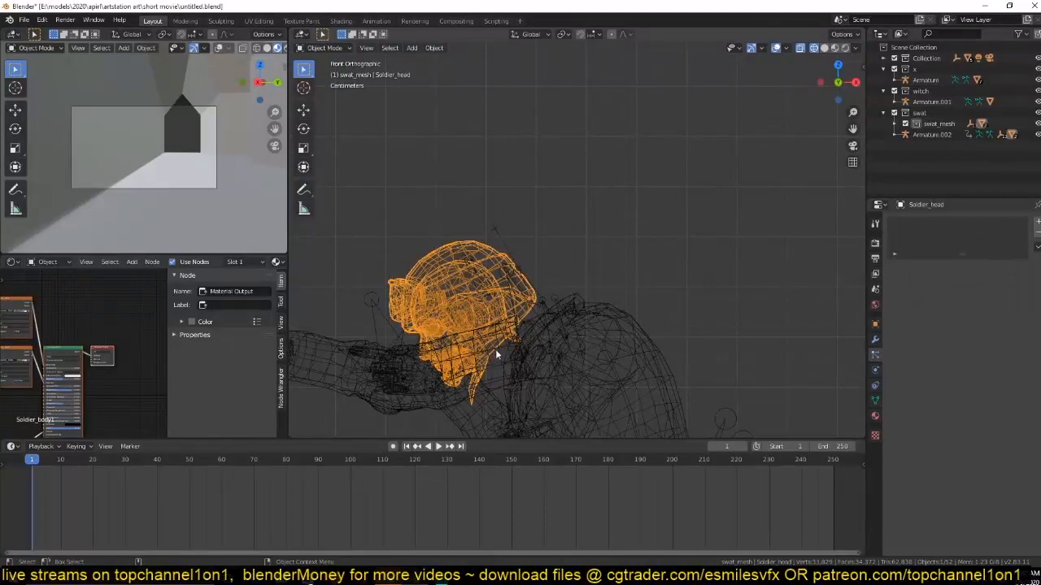
{"action": "key", "text": "g"}
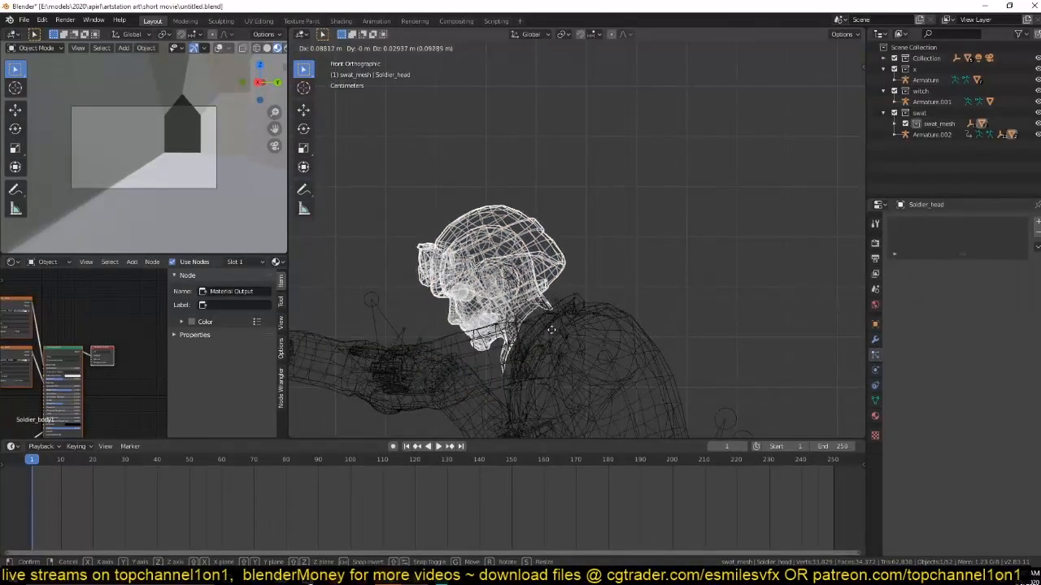
{"action": "left_click", "coordinate": [576, 349]}
Return to solid shading and join the soldier's head mesh into the body mesh.
{"action": "key", "text": "z"}
{"action": "left_click", "coordinate": [660, 346]}
{"action": "mouse_move", "coordinate": [662, 346]}
{"action": "middle_mouse_down"}
{"action": "mouse_move", "coordinate": [572, 367]}
{"action": "mouse_move", "coordinate": [598, 357]}
{"action": "mouse_move", "coordinate": [618, 291]}
{"action": "mouse_move", "coordinate": [625, 193]}
{"action": "middle_mouse_up"}
{"action": "left_click", "coordinate": [598, 346]}
{"action": "key", "text": "ctrl+j"}
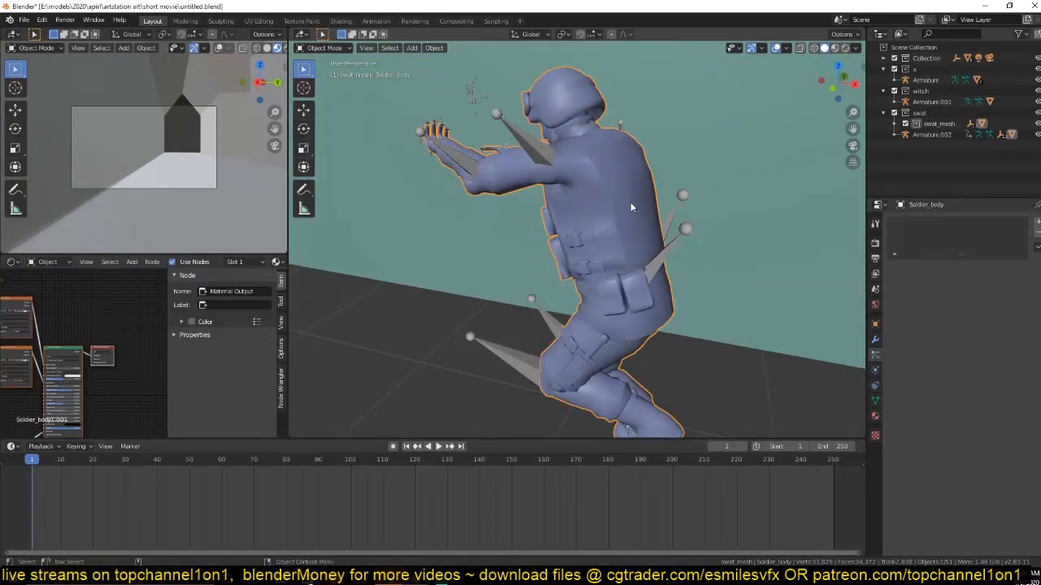
{"action": "key", "text": "space"}
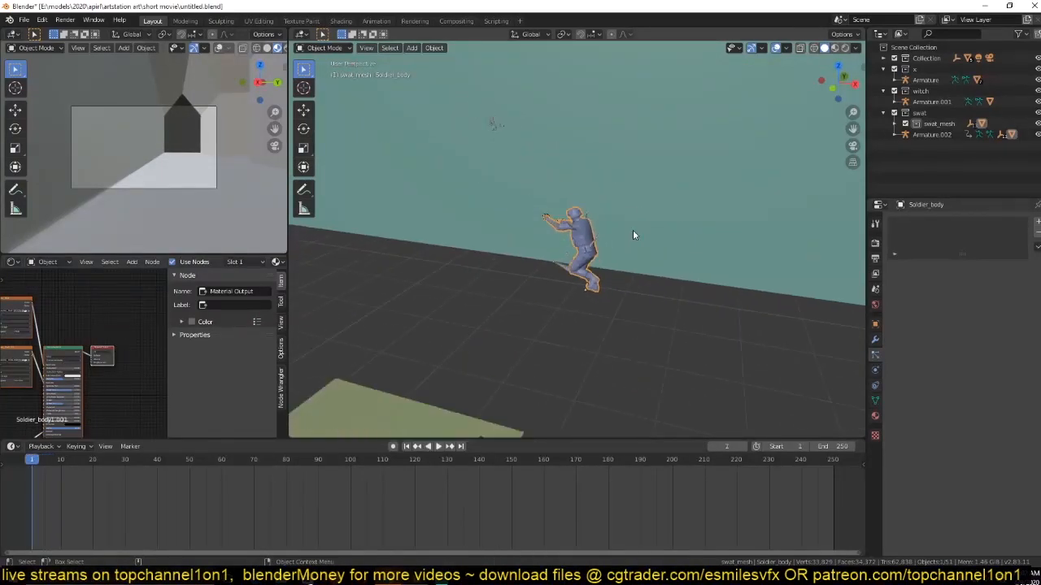
{"action": "key", "text": "Escape"}
Select the particle plane and save the file.
{"action": "scroll", "coordinate": [716, 187], "scroll_direction": "up", "scroll_amount": 5}
{"action": "middle_click_drag", "start_coordinate": [715, 189], "coordinate": [619, 302]}
{"action": "left_click", "coordinate": [569, 218]}
{"action": "key", "text": "ctrl+s"}
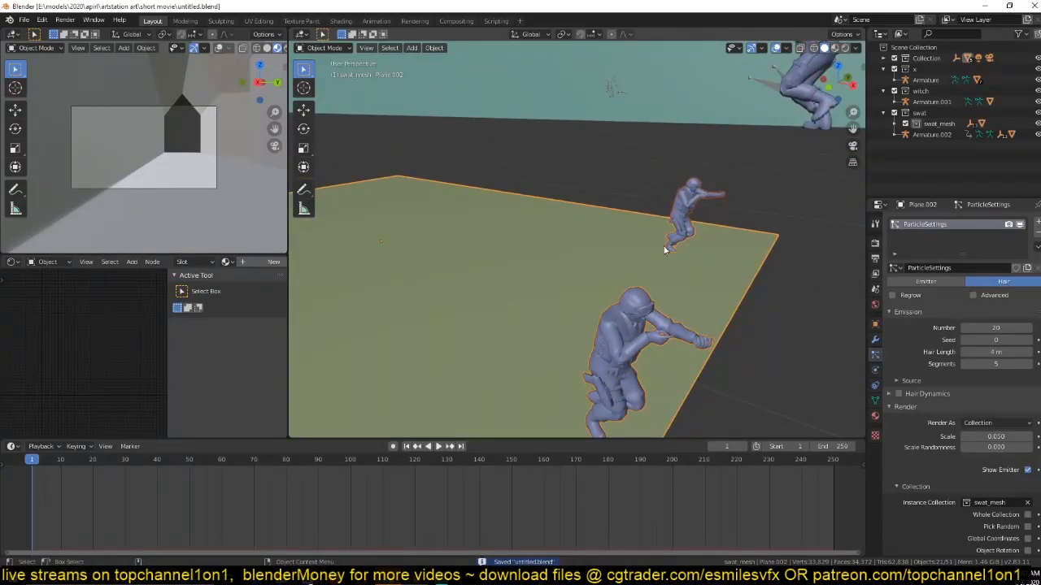
Set the particle render scale to 0.210 and view the instances on the plane in wireframe shading.
{"action": "scroll", "coordinate": [670, 243], "scroll_direction": "down", "scroll_amount": 3}
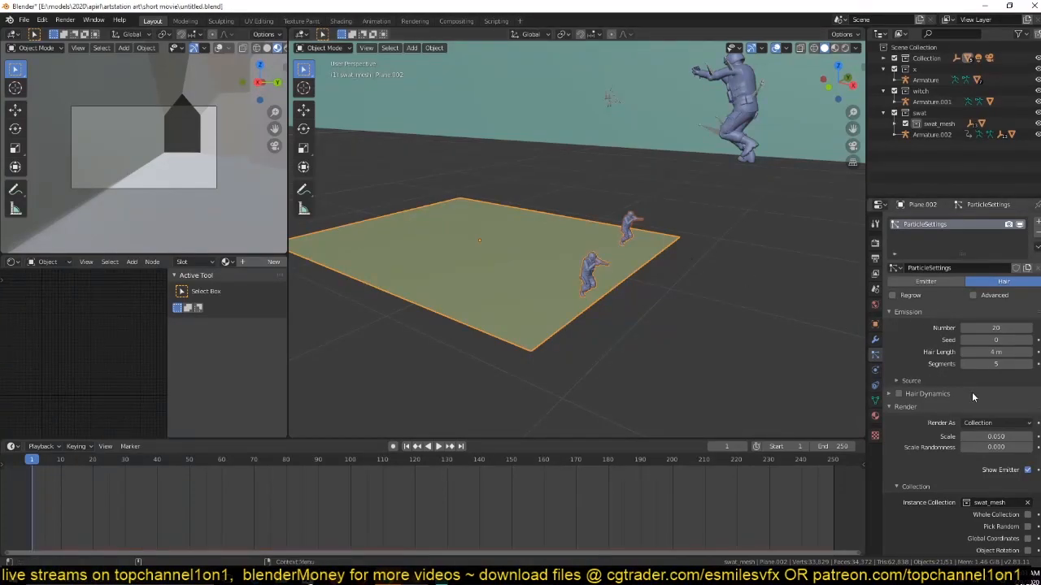
{"action": "mouse_move", "coordinate": [994, 437]}
{"action": "left_mouse_down"}
{"action": "mouse_move", "coordinate": [1026, 437]}
{"action": "mouse_move", "coordinate": [1002, 437]}
{"action": "left_mouse_up"}
{"action": "mouse_move", "coordinate": [536, 259]}
{"action": "middle_mouse_down"}
{"action": "mouse_move", "coordinate": [496, 261]}
{"action": "mouse_move", "coordinate": [551, 277]}
{"action": "middle_mouse_up"}
{"action": "key", "text": "z"}
{"action": "left_click", "coordinate": [491, 284]}
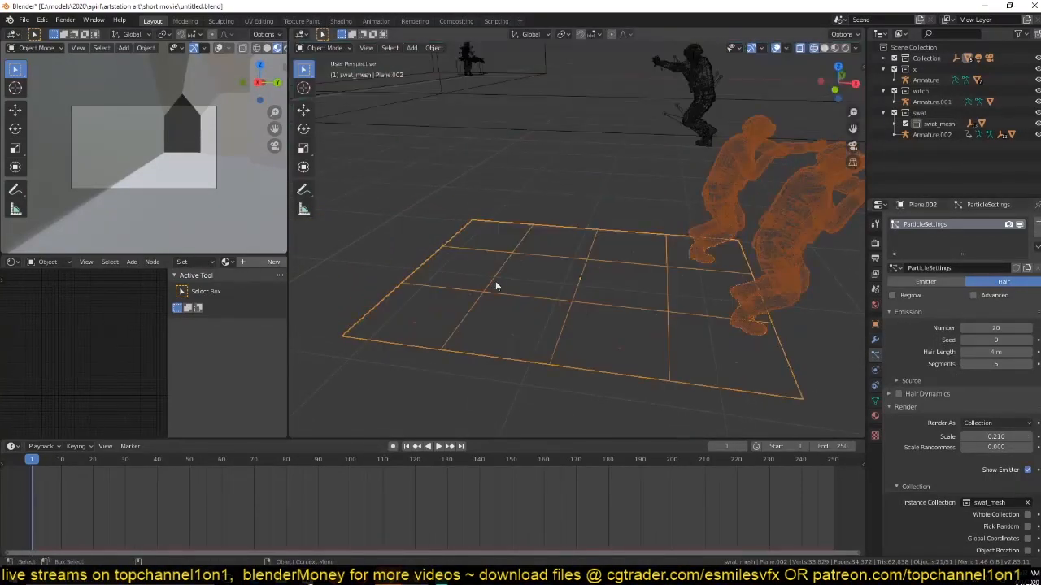
Save the file and return the viewport to solid shading.
{"action": "scroll", "coordinate": [511, 283], "scroll_direction": "up", "scroll_amount": 8}
{"action": "scroll", "coordinate": [494, 262], "scroll_direction": "down", "scroll_amount": 8}
{"action": "key", "text": "ctrl+s"}
{"action": "key", "text": "z"}
{"action": "left_click", "coordinate": [645, 262]}
{"action": "scroll", "coordinate": [646, 261], "scroll_direction": "up", "scroll_amount": 2}
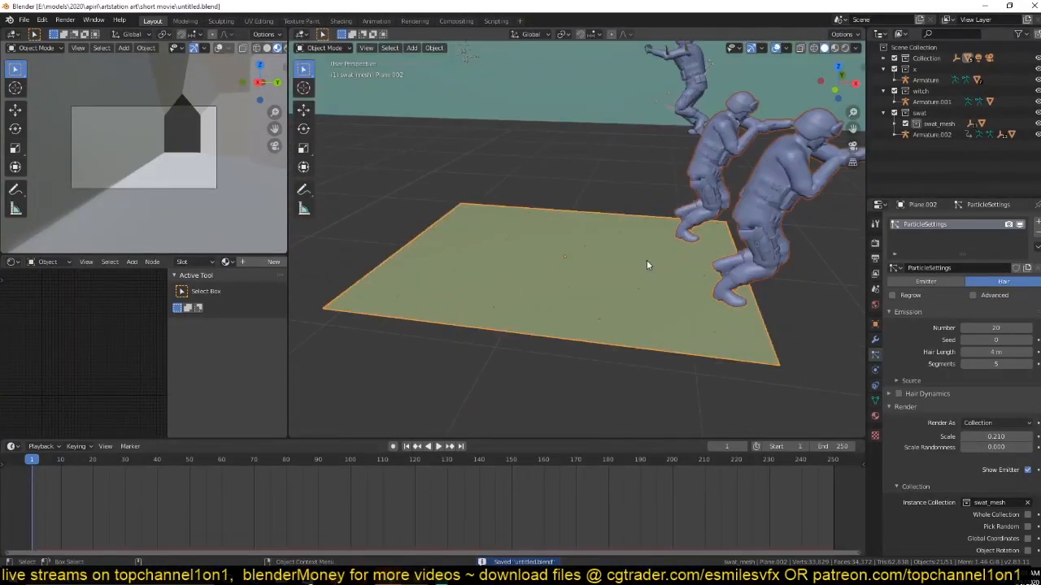
Expand the swat_mesh collection and compare its empties with the small markers scattered on the plane.
{"action": "left_click", "coordinate": [895, 125]}
{"action": "scroll", "coordinate": [900, 158], "scroll_direction": "down", "scroll_amount": 3}
{"action": "scroll", "coordinate": [901, 170], "scroll_direction": "down", "scroll_amount": 3}
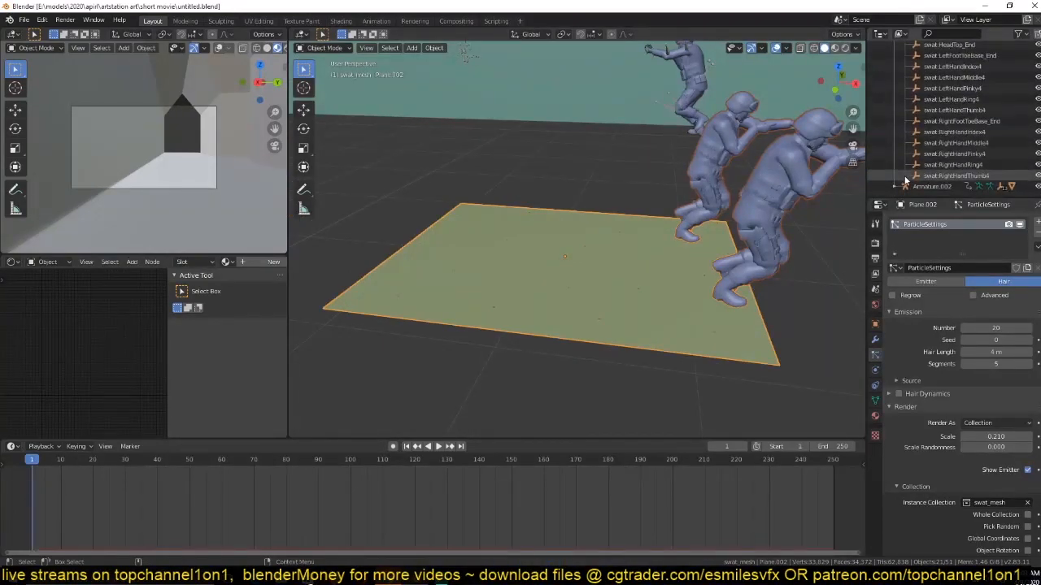
{"action": "scroll", "coordinate": [619, 268], "scroll_direction": "up", "scroll_amount": 5}
{"action": "key", "text": "a"}
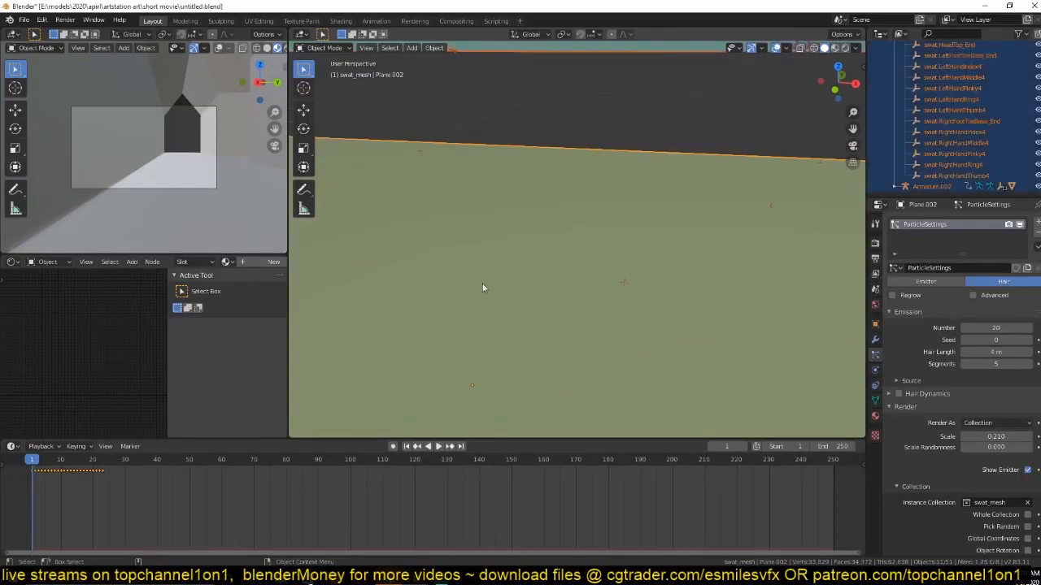
{"action": "left_click", "coordinate": [612, 283]}
Switch the viewport to wireframe shading and save the file.
{"action": "key", "text": "z"}
{"action": "left_click", "coordinate": [403, 280]}
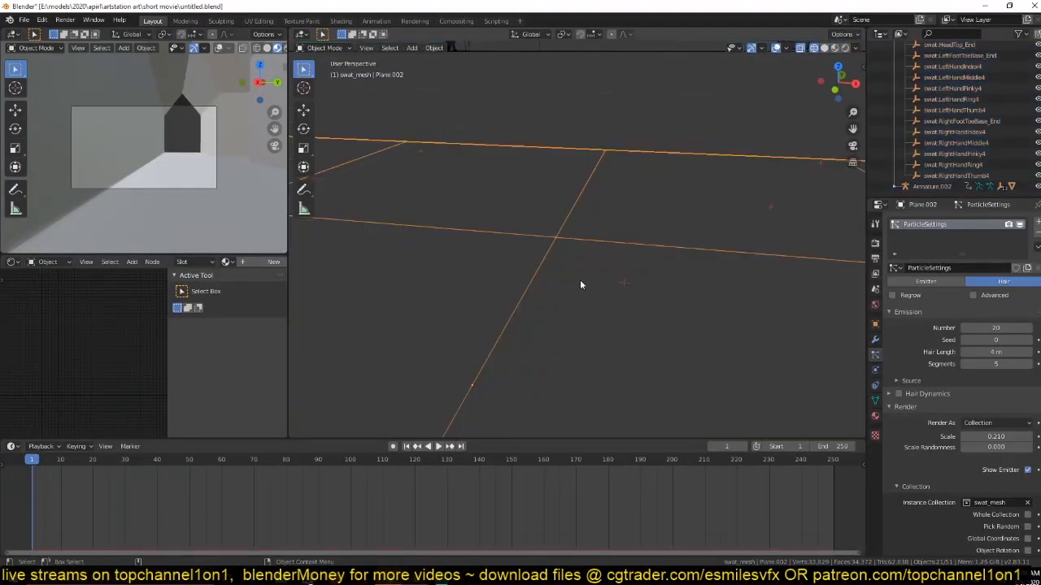
{"action": "scroll", "coordinate": [645, 274], "scroll_direction": "down", "scroll_amount": 6}
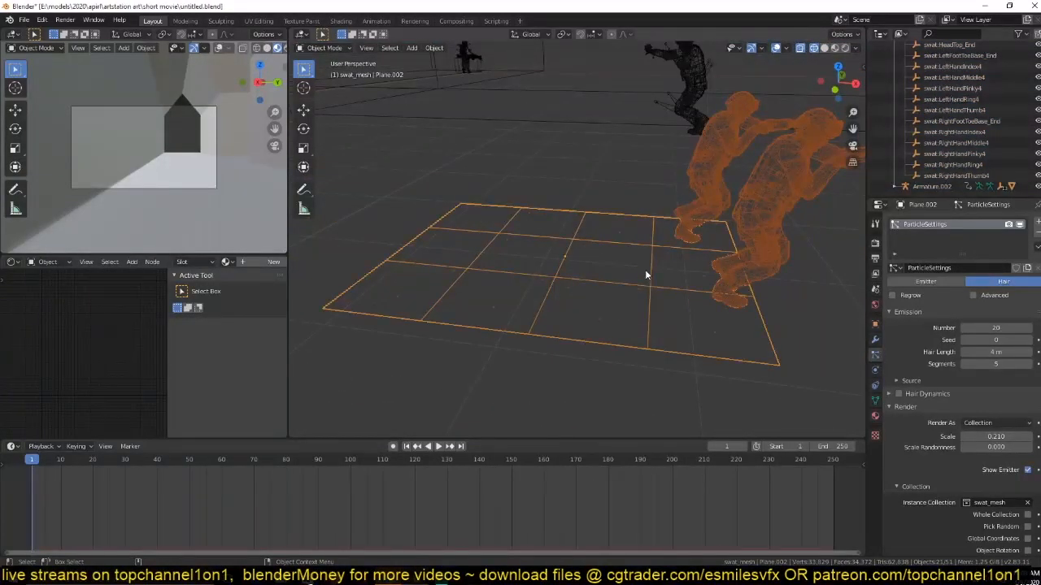
{"action": "key", "text": "ctrl+s"}
{"action": "scroll", "coordinate": [661, 248], "scroll_direction": "down", "scroll_amount": 4}
{"action": "middle_click_drag", "start_coordinate": [662, 248], "coordinate": [620, 264]}
{"action": "scroll", "coordinate": [941, 157], "scroll_direction": "up", "scroll_amount": 3}
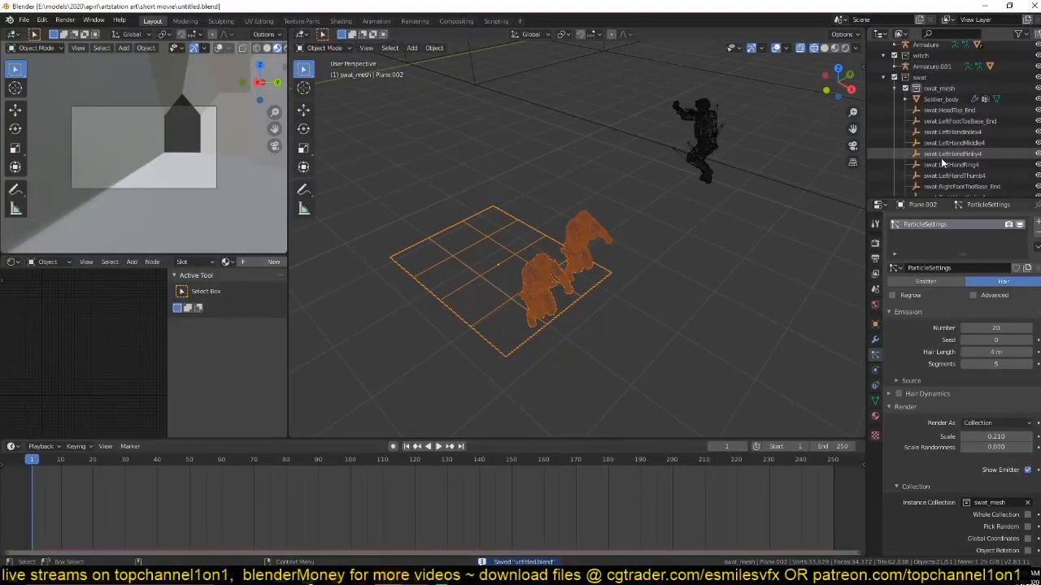
Enable Use Count for the swat_mesh particle instances and look through its list of objects.
{"action": "scroll", "coordinate": [949, 95], "scroll_direction": "down", "scroll_amount": 1}
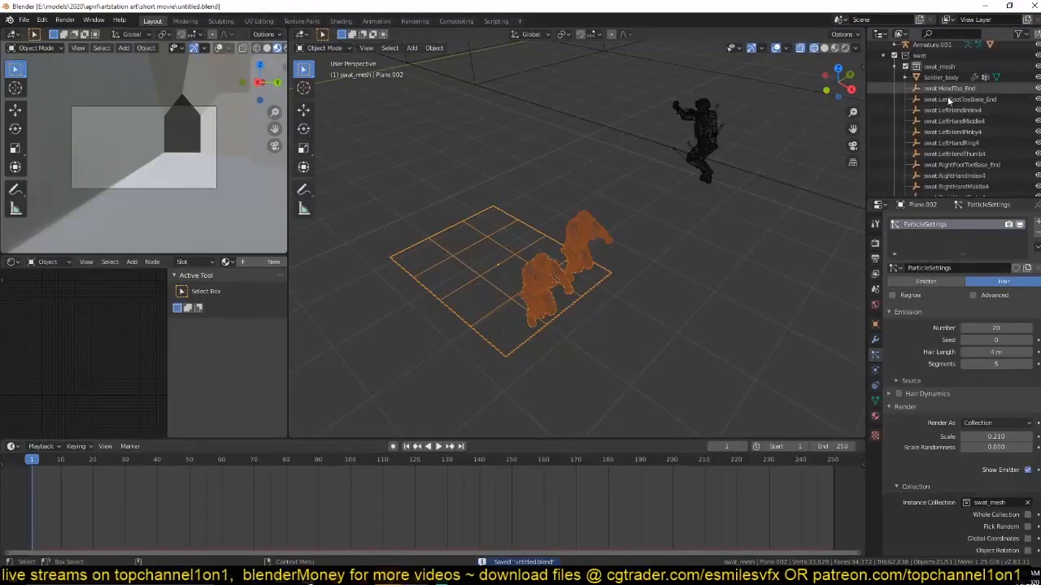
{"action": "scroll", "coordinate": [949, 154], "scroll_direction": "down", "scroll_amount": 2}
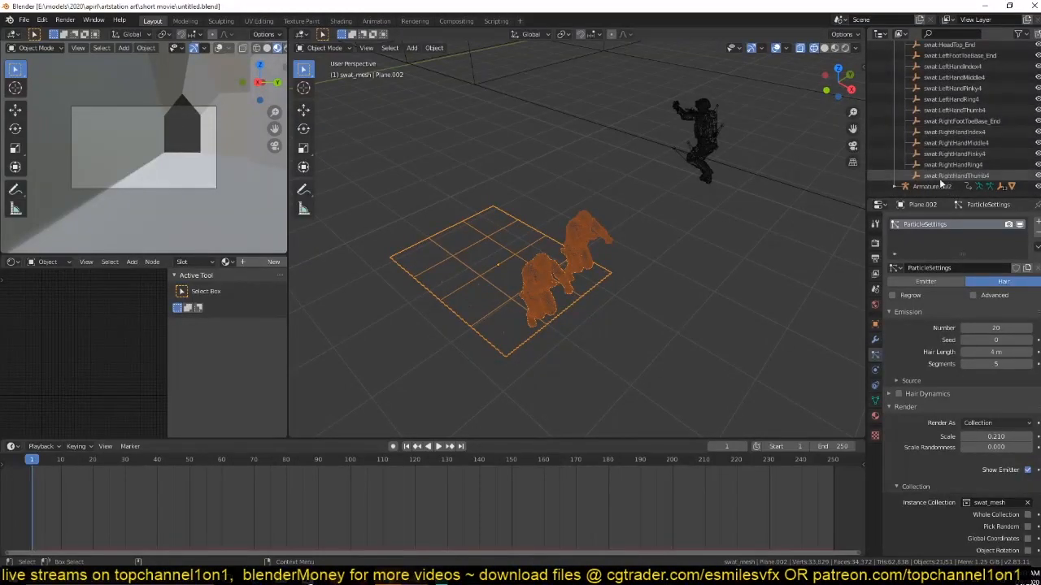
{"action": "scroll", "coordinate": [923, 387], "scroll_direction": "down", "scroll_amount": 5}
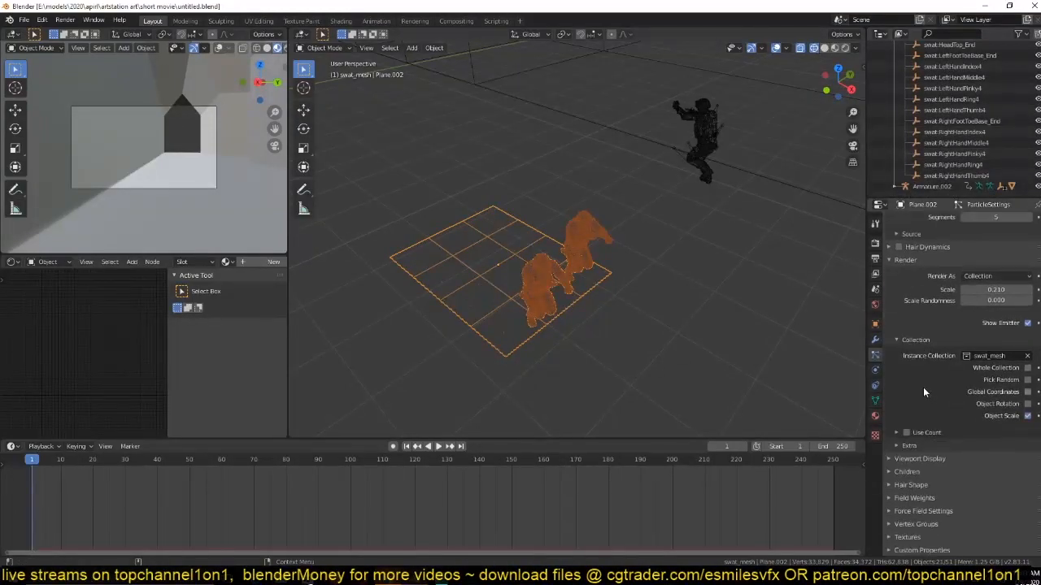
{"action": "left_click", "coordinate": [906, 433]}
{"action": "left_click", "coordinate": [927, 433]}
{"action": "scroll", "coordinate": [954, 475], "scroll_direction": "down", "scroll_amount": 4}
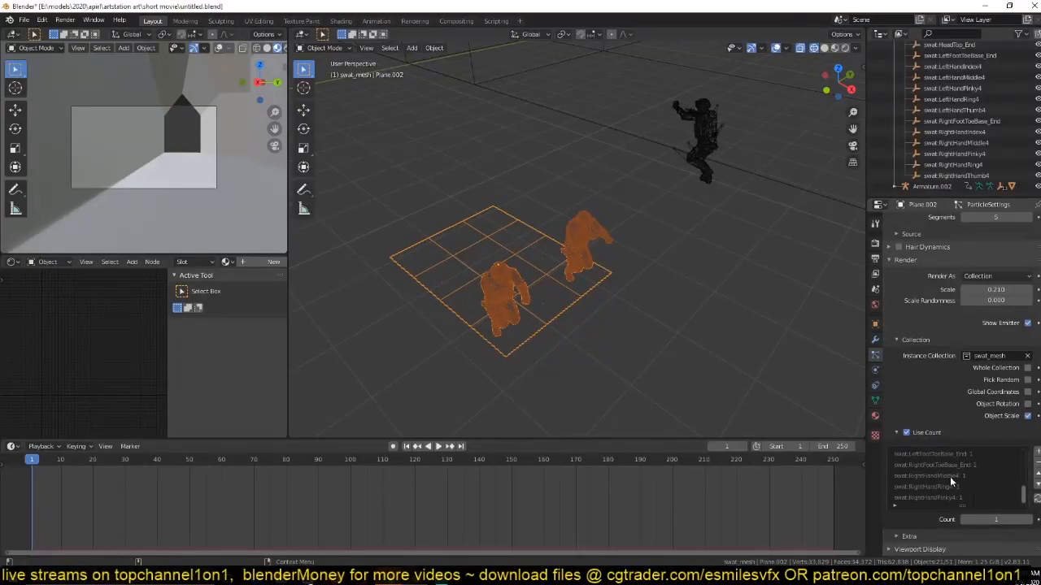
Return the viewport to solid shading and compare the Soldier_body mesh with the soldiers instanced on the plane.
{"action": "left_click", "coordinate": [697, 337]}
{"action": "key", "text": "shift+z"}
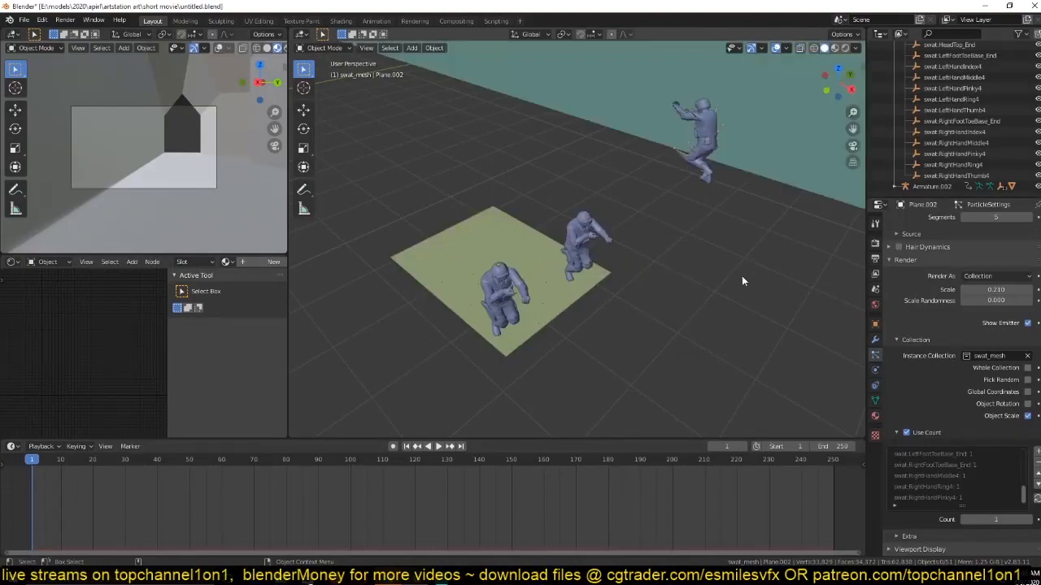
{"action": "scroll", "coordinate": [741, 280], "scroll_direction": "up", "scroll_amount": 5}
{"action": "scroll", "coordinate": [959, 488], "scroll_direction": "up", "scroll_amount": 2}
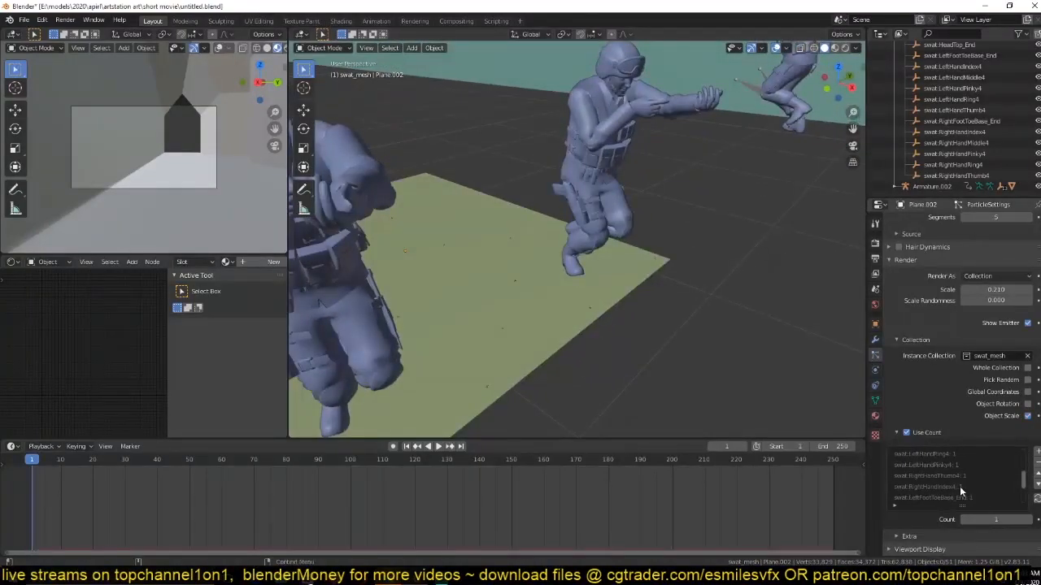
{"action": "left_click", "coordinate": [789, 123]}
{"action": "scroll", "coordinate": [963, 140], "scroll_direction": "up", "scroll_amount": 4}
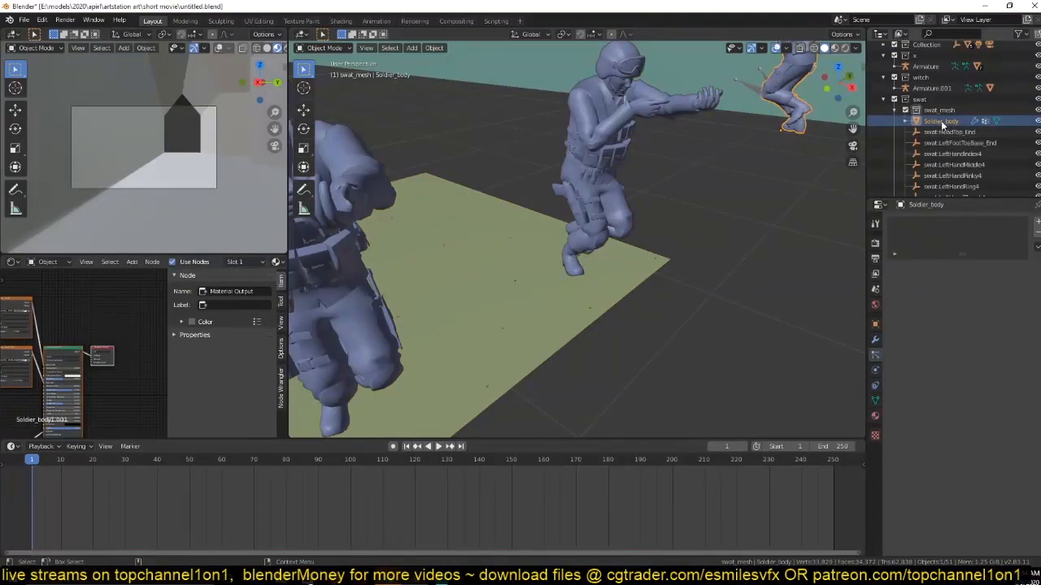
{"action": "left_click", "coordinate": [586, 156]}
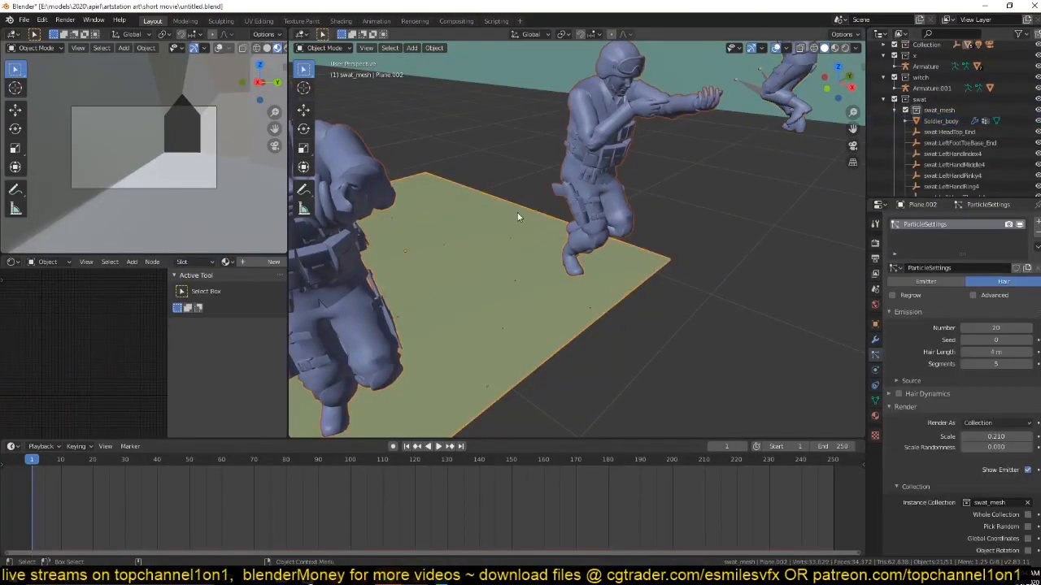
Move all the empties from swat:HeadTop_End through swat:RightHandThumb4 out of swat_mesh into the swat collection.
{"action": "left_click", "coordinate": [947, 131]}
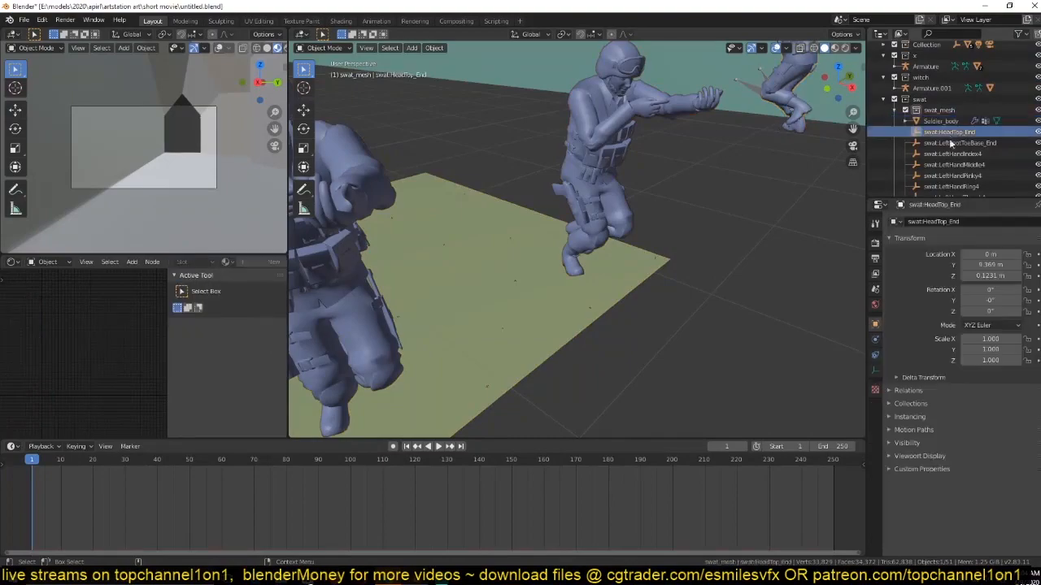
{"action": "scroll", "coordinate": [949, 135], "scroll_direction": "down", "scroll_amount": 4}
{"action": "left_click", "coordinate": [957, 171], "text": "shift"}
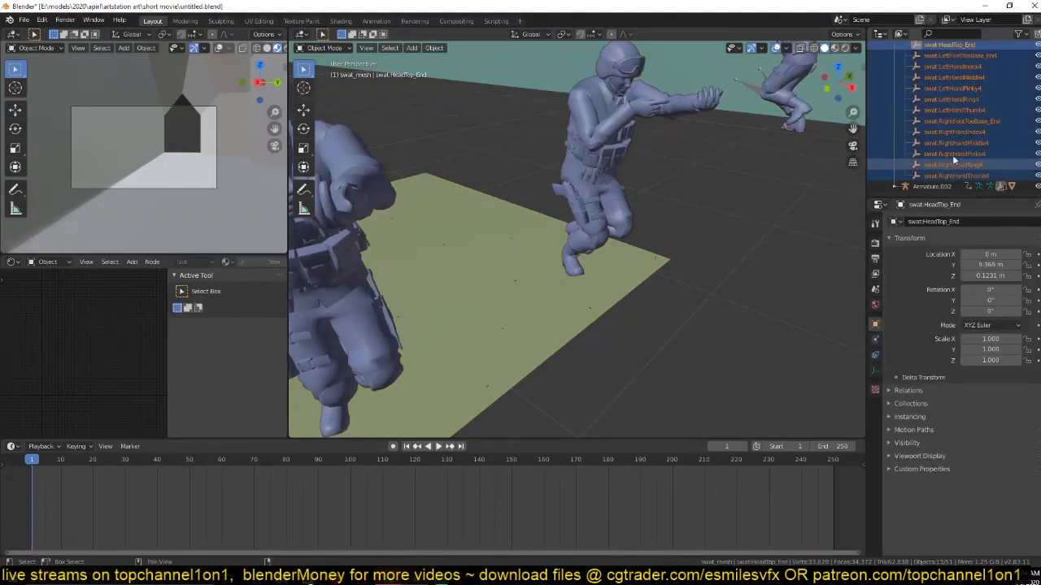
{"action": "scroll", "coordinate": [954, 158], "scroll_direction": "up", "scroll_amount": 4}
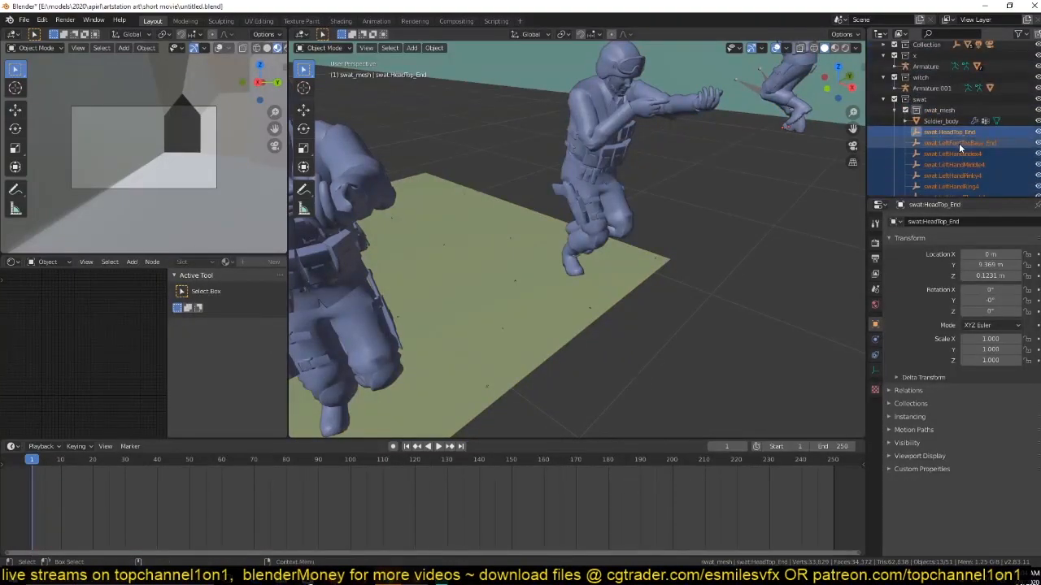
{"action": "key", "text": "m"}
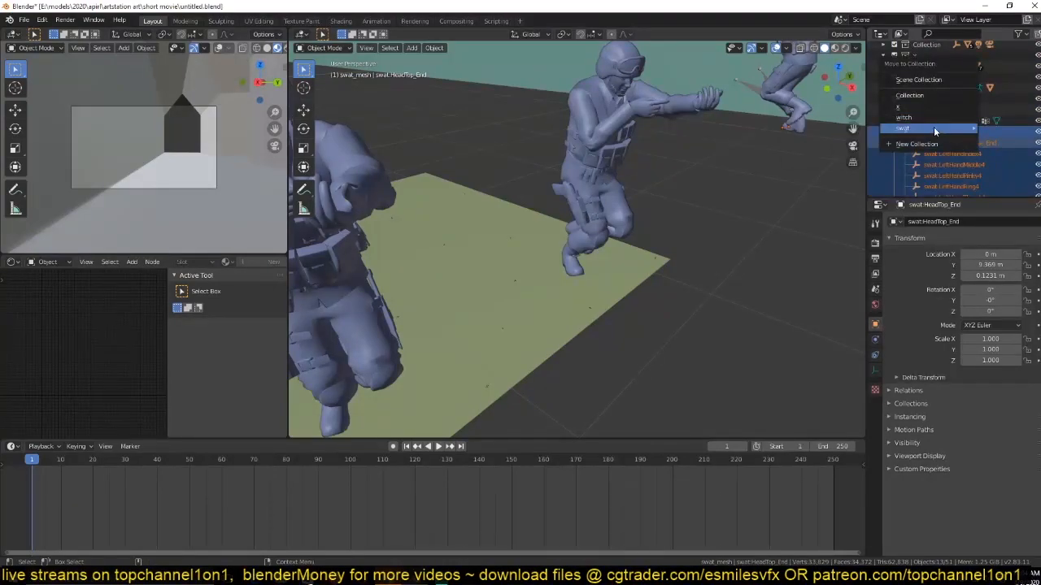
{"action": "mouse_move", "coordinate": [932, 128]}
{"action": "left_click", "coordinate": [805, 128]}
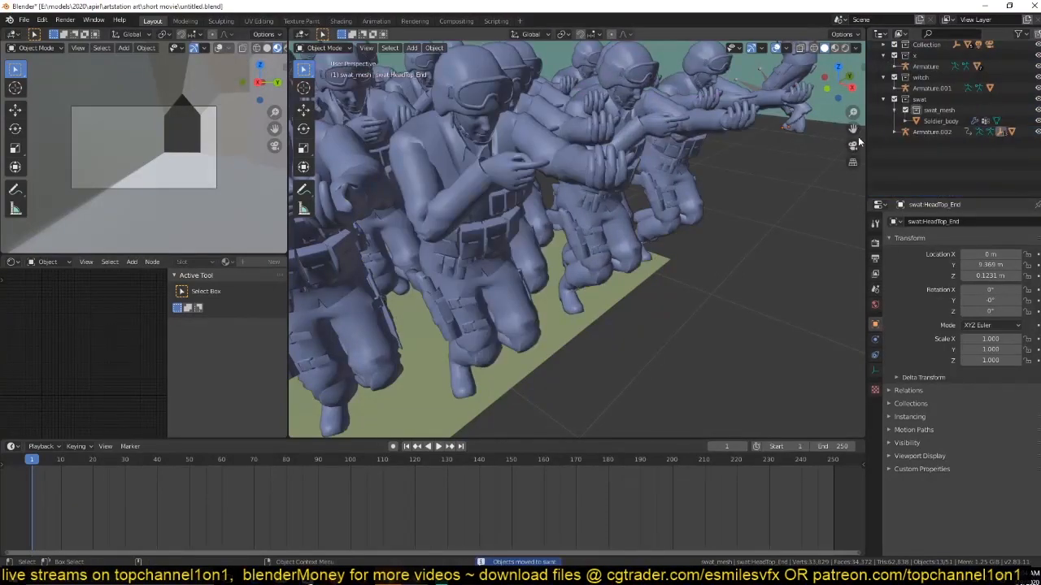
Inspect the soldiers scattered on the plane from several angles and save the file.
{"action": "scroll", "coordinate": [672, 148], "scroll_direction": "down", "scroll_amount": 7}
{"action": "middle_click_drag", "start_coordinate": [680, 158], "coordinate": [708, 135]}
{"action": "scroll", "coordinate": [662, 197], "scroll_direction": "up", "scroll_amount": 4}
{"action": "mouse_move", "coordinate": [661, 198]}
{"action": "middle_mouse_down"}
{"action": "mouse_move", "coordinate": [691, 195]}
{"action": "mouse_move", "coordinate": [663, 189]}
{"action": "mouse_move", "coordinate": [648, 206]}
{"action": "middle_mouse_up"}
{"action": "key", "text": "ctrl+s"}
{"action": "middle_click_drag", "start_coordinate": [804, 305], "coordinate": [519, 272]}
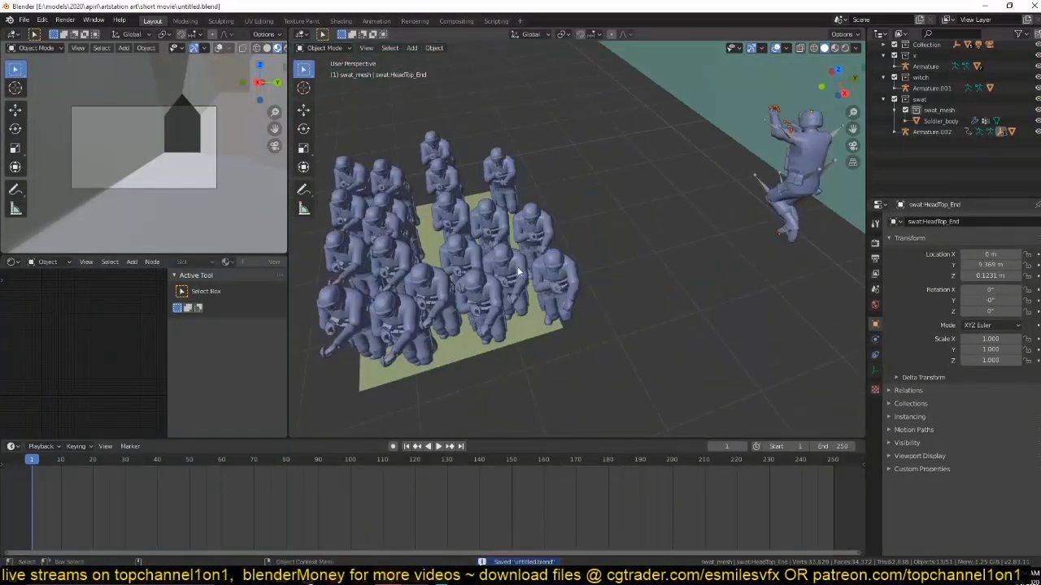
Set the plane's hair particles to emit from Verts and check the soldiers' placement in top view.
{"action": "left_click", "coordinate": [540, 335]}
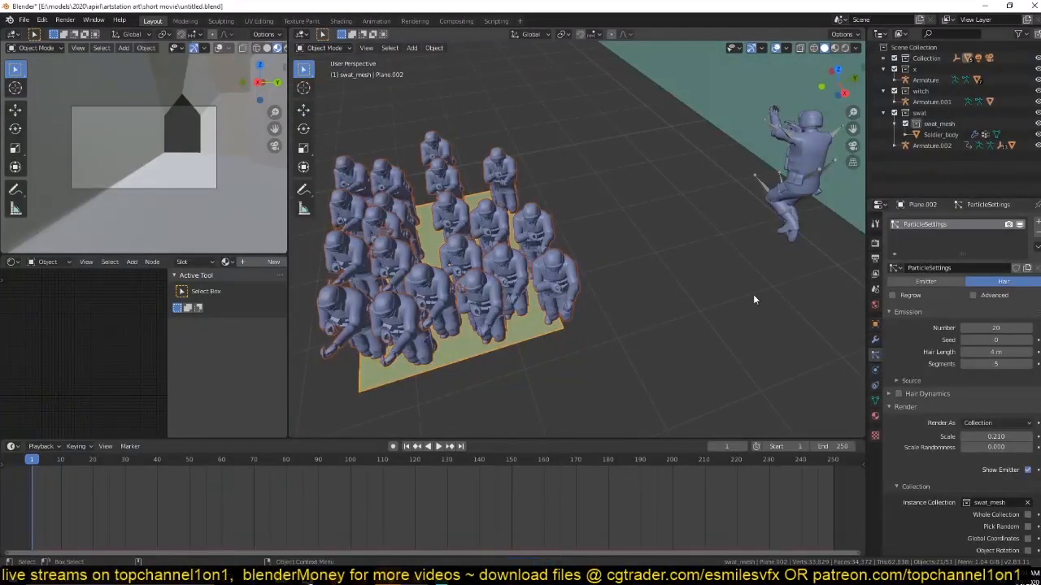
{"action": "key", "text": "KP_7"}
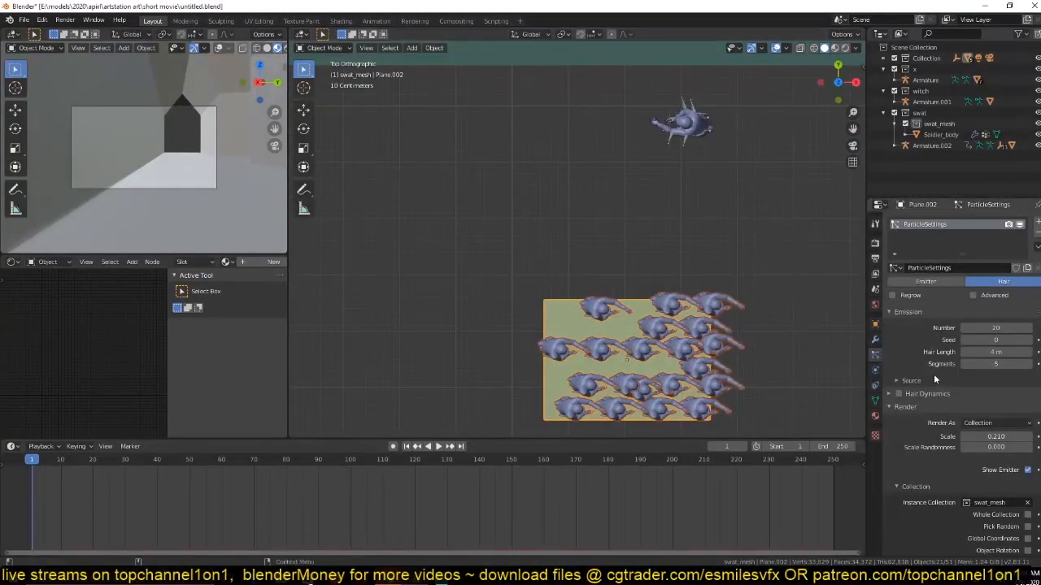
{"action": "left_click", "coordinate": [933, 380]}
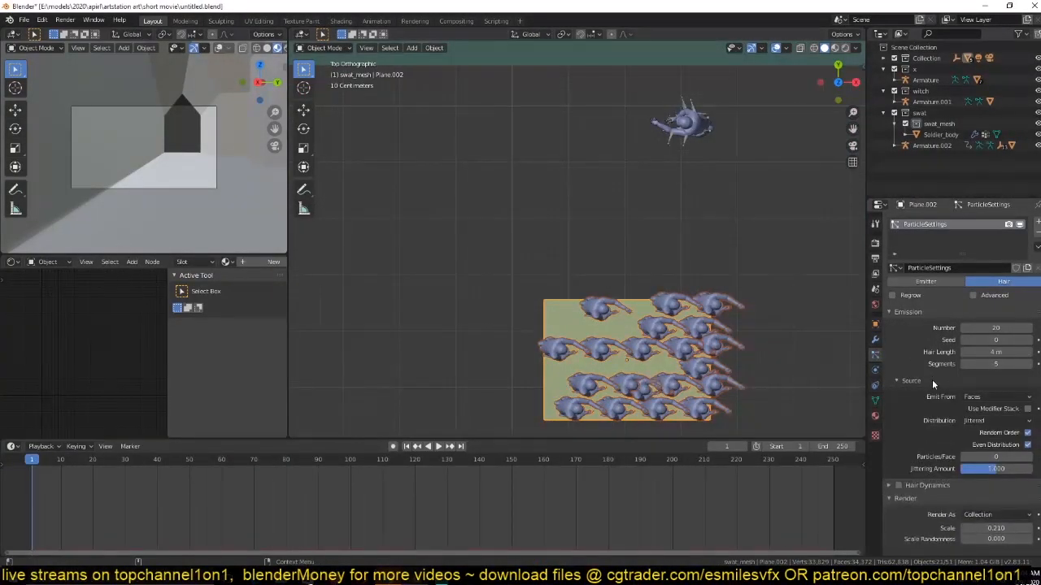
{"action": "left_click", "coordinate": [986, 398]}
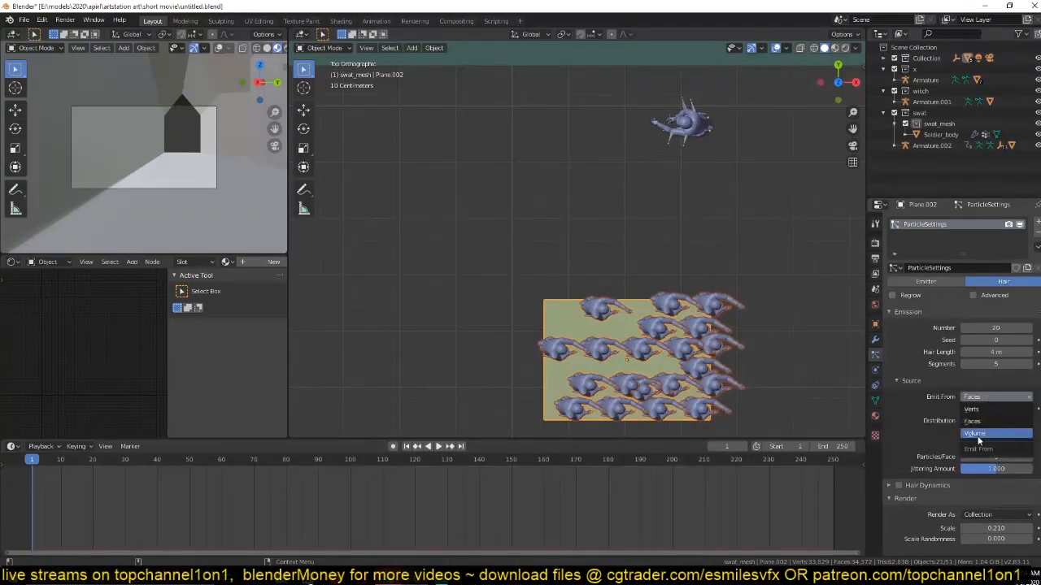
{"action": "left_click", "coordinate": [986, 410]}
{"action": "middle_click_drag", "start_coordinate": [711, 373], "coordinate": [699, 334], "text": "shift"}
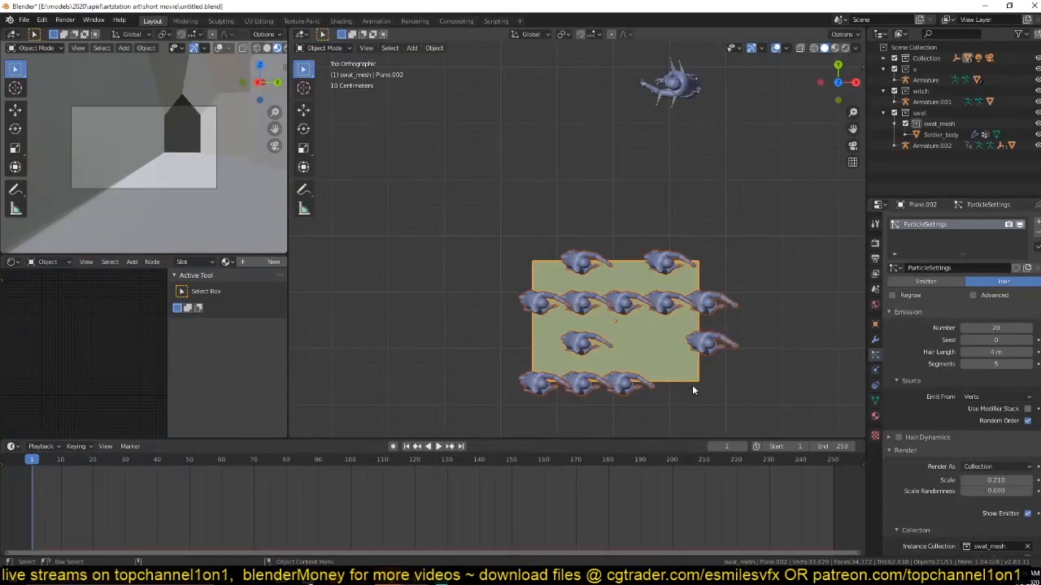
Delete the lowest row of the plane's grid as seen from above, return to Object Mode and save the file.
{"action": "key", "text": "Tab"}
{"action": "left_click", "coordinate": [642, 385], "text": "alt"}
{"action": "key", "text": "x"}
{"action": "left_click", "coordinate": [652, 361]}
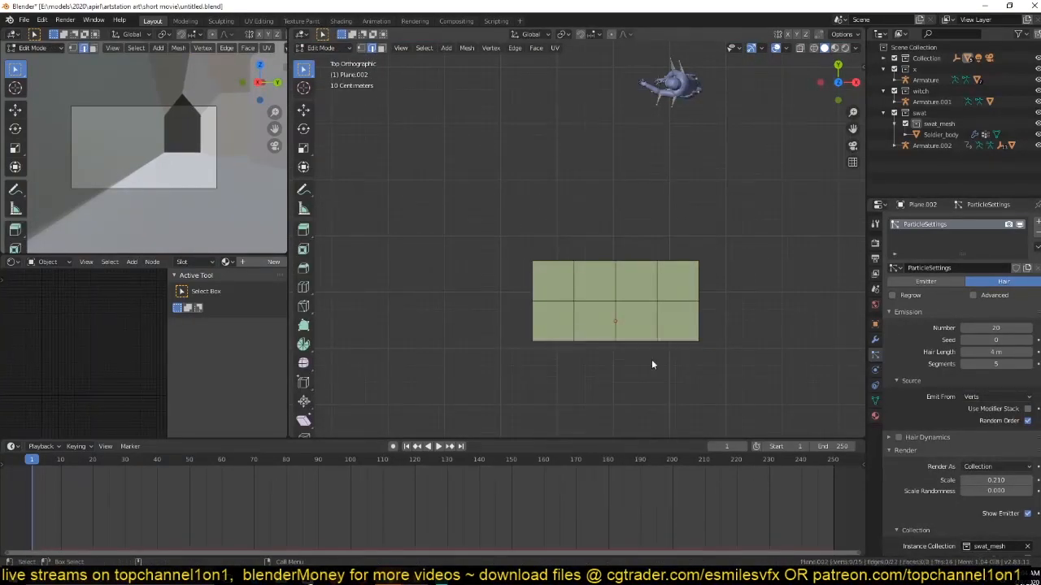
{"action": "key", "text": "Tab"}
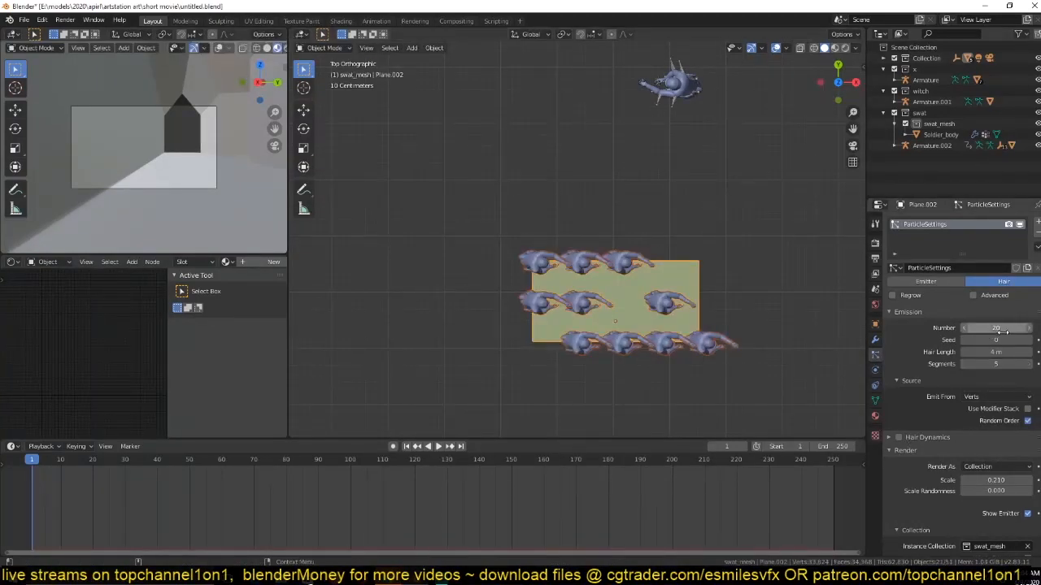
{"action": "key", "text": "ctrl+s"}
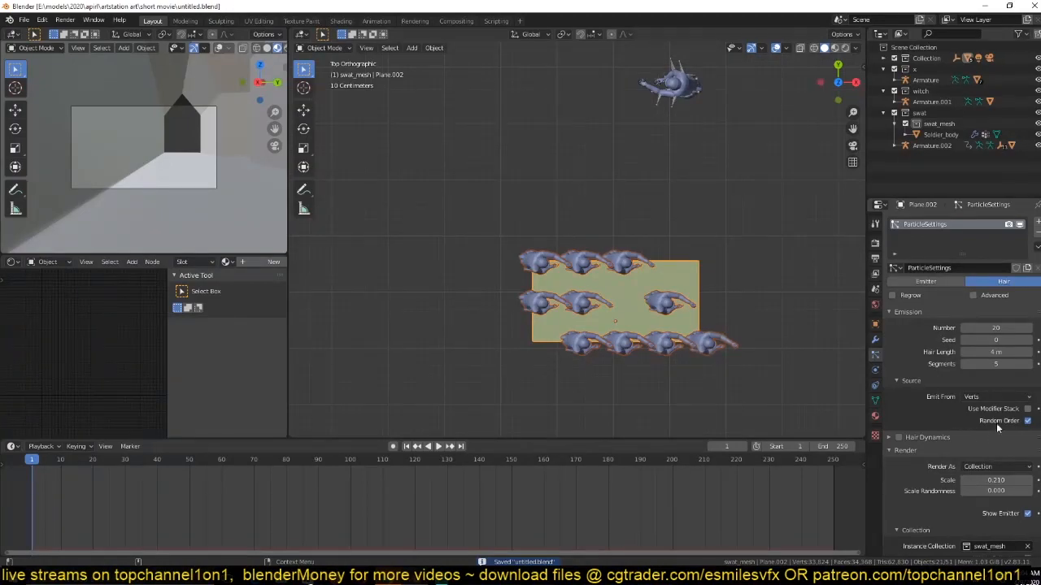
Enable the advanced hair options and resize the plane to an X scale of about 2.38 and a Y scale of about 0.9.
{"action": "left_click", "coordinate": [974, 296]}
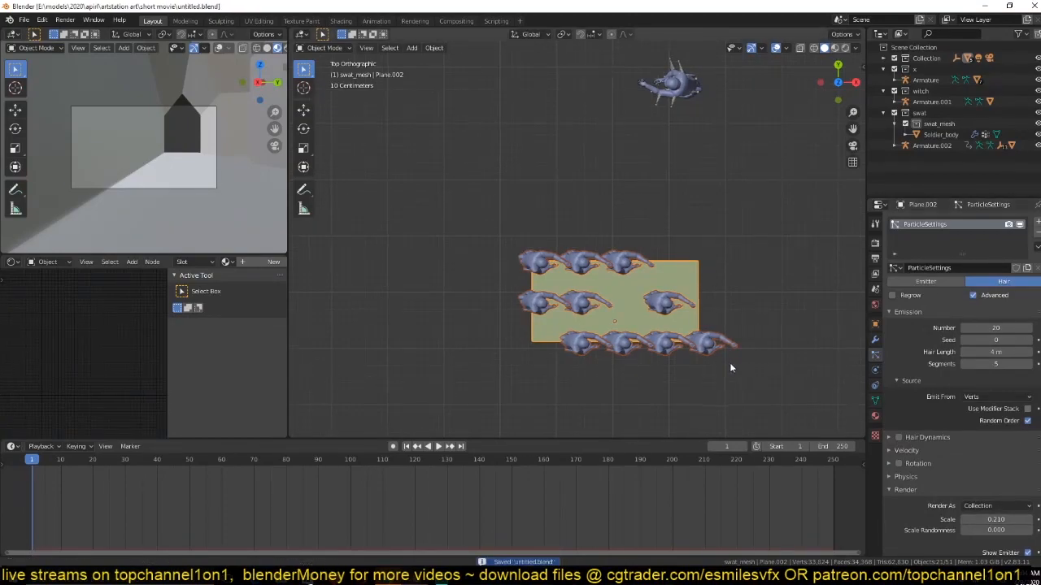
{"action": "key", "text": "s"}
{"action": "key", "text": "x"}
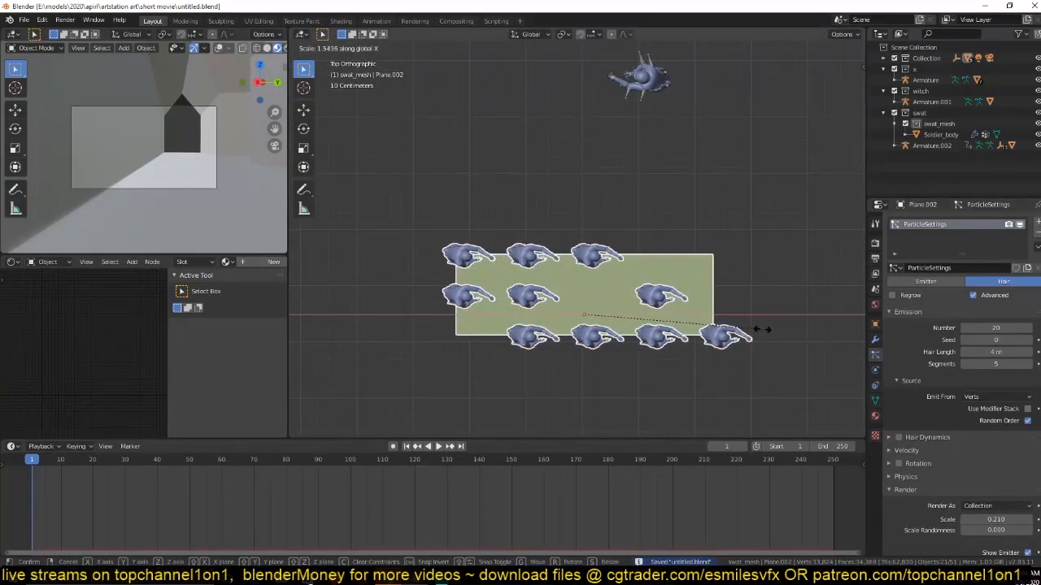
{"action": "left_click", "coordinate": [771, 328]}
{"action": "key", "text": "s"}
{"action": "key", "text": "y"}
{"action": "left_click", "coordinate": [661, 325]}
{"action": "middle_click_drag", "start_coordinate": [660, 325], "coordinate": [870, 324]}
{"action": "middle_click_drag", "start_coordinate": [732, 293], "coordinate": [638, 260]}
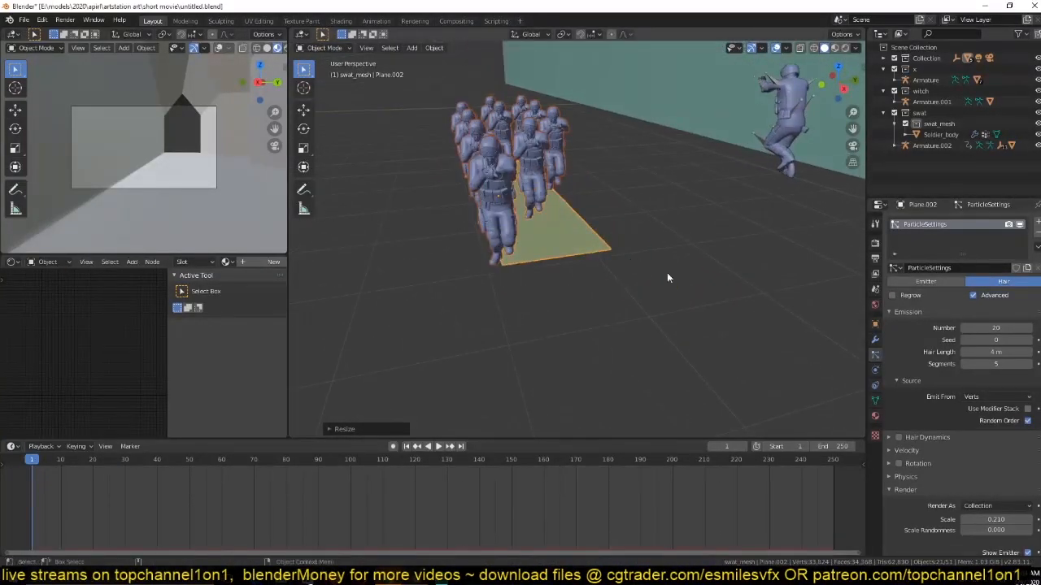
Turn off Display Instancer and Render Instancer for the plane, then deselect everything.
{"action": "left_click", "coordinate": [873, 325]}
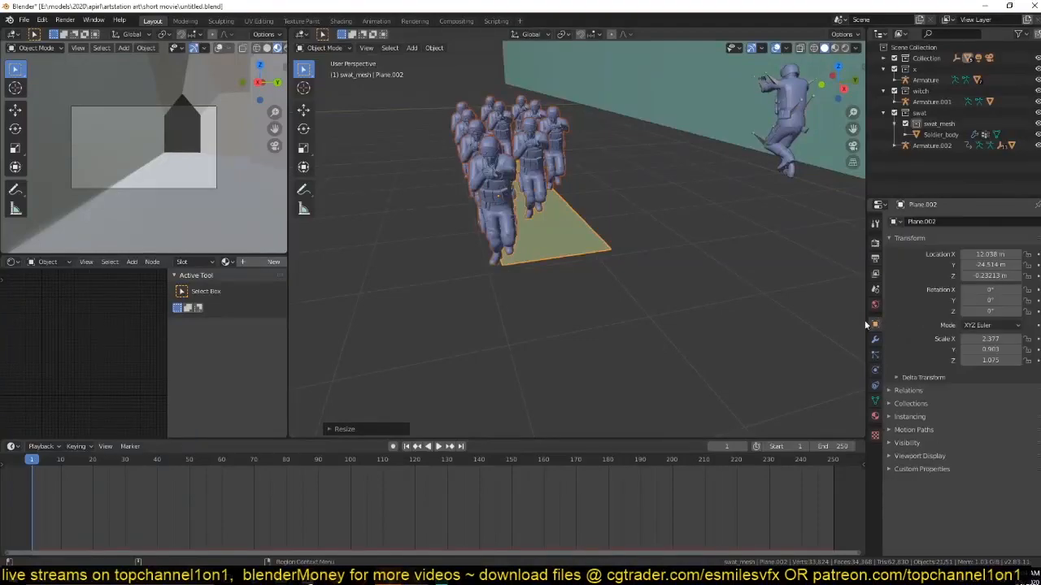
{"action": "left_click", "coordinate": [915, 416]}
{"action": "left_click", "coordinate": [1027, 447]}
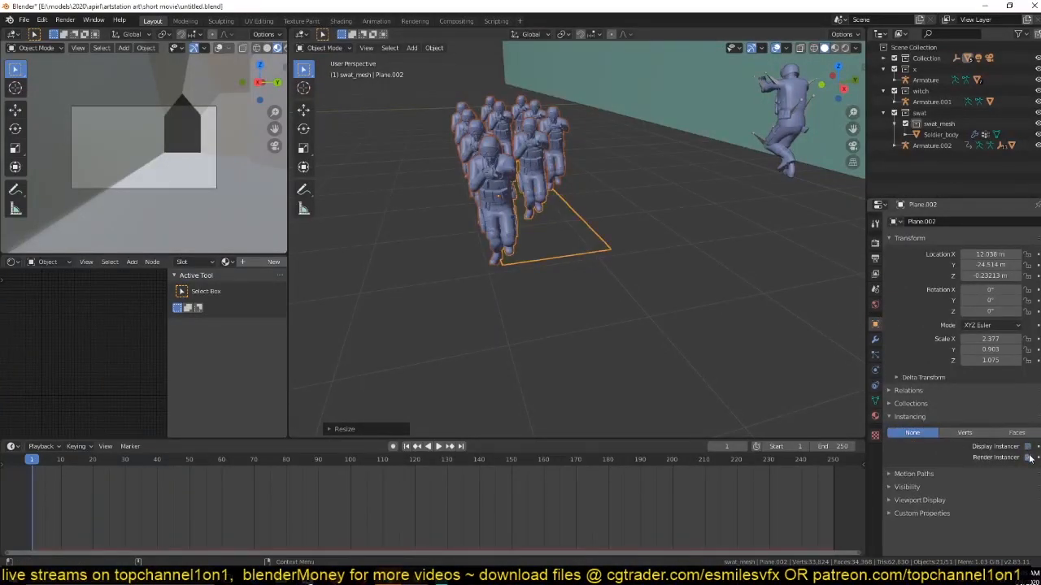
{"action": "middle_click_drag", "start_coordinate": [600, 250], "coordinate": [660, 308]}
{"action": "key", "text": "alt+a"}
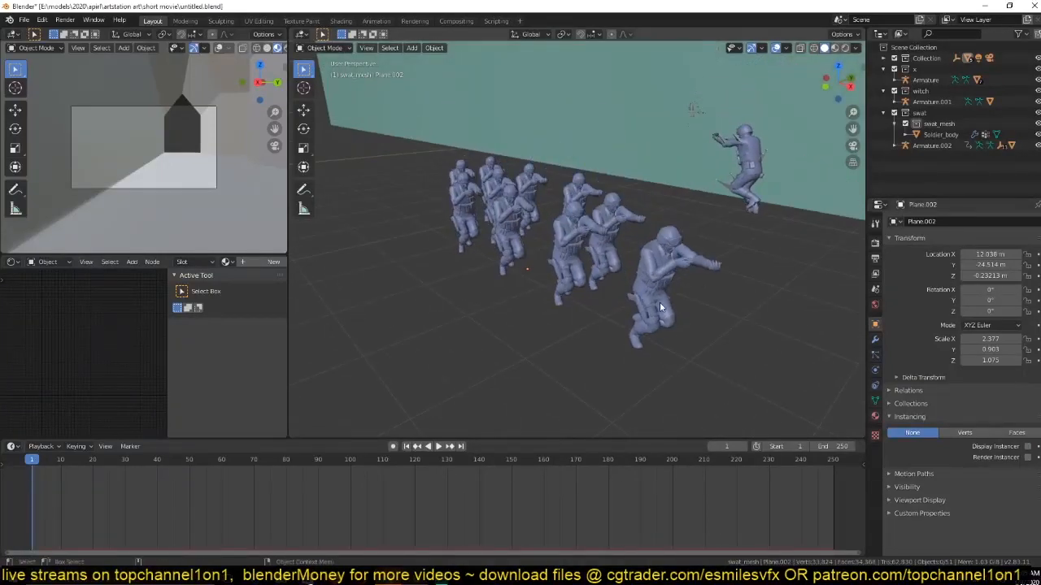
Switch the viewport to material preview and play the crowd's animation, first with nothing selected, then with the plane selected.
{"action": "left_click", "coordinate": [837, 48]}
{"action": "mouse_move", "coordinate": [756, 129]}
{"action": "middle_mouse_down"}
{"action": "mouse_move", "coordinate": [690, 128]}
{"action": "mouse_move", "coordinate": [690, 114]}
{"action": "mouse_move", "coordinate": [855, 140]}
{"action": "mouse_move", "coordinate": [326, 127]}
{"action": "mouse_move", "coordinate": [446, 210]}
{"action": "mouse_move", "coordinate": [348, 201]}
{"action": "middle_mouse_up"}
{"action": "middle_click_drag", "start_coordinate": [446, 236], "coordinate": [441, 260]}
{"action": "key", "text": "space"}
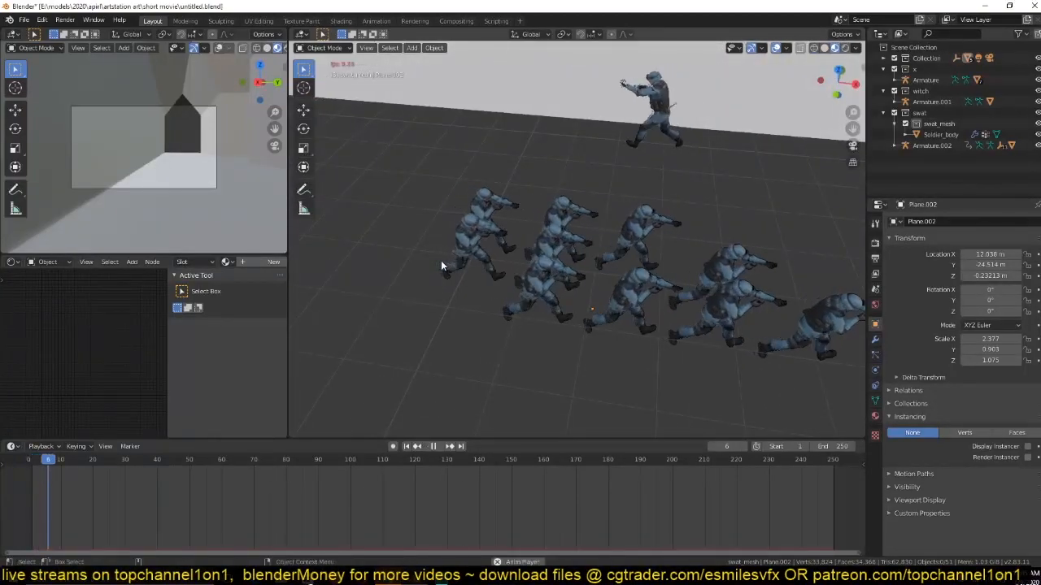
{"action": "key", "text": "Escape"}
{"action": "left_click", "coordinate": [520, 264]}
{"action": "key", "text": "space"}
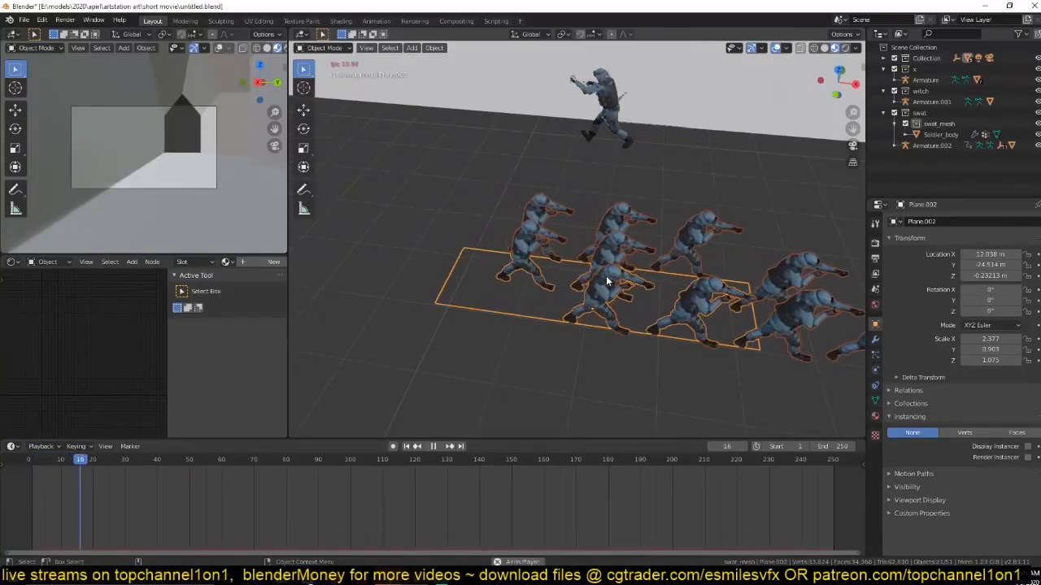
{"action": "key", "text": "Escape"}
Reposition the plane of soldiers slightly and save the file.
{"action": "key", "text": "g"}
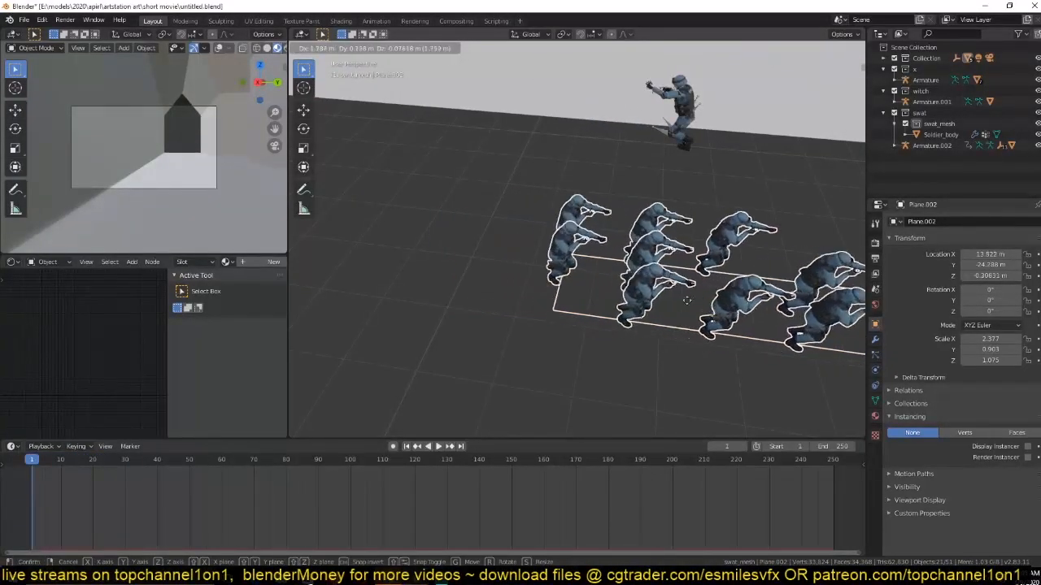
{"action": "left_click", "coordinate": [593, 272]}
{"action": "key", "text": "ctrl+s"}
Select the original soldier's armature, Armature.002, and enlarge the timeline area.
{"action": "left_click", "coordinate": [657, 133]}
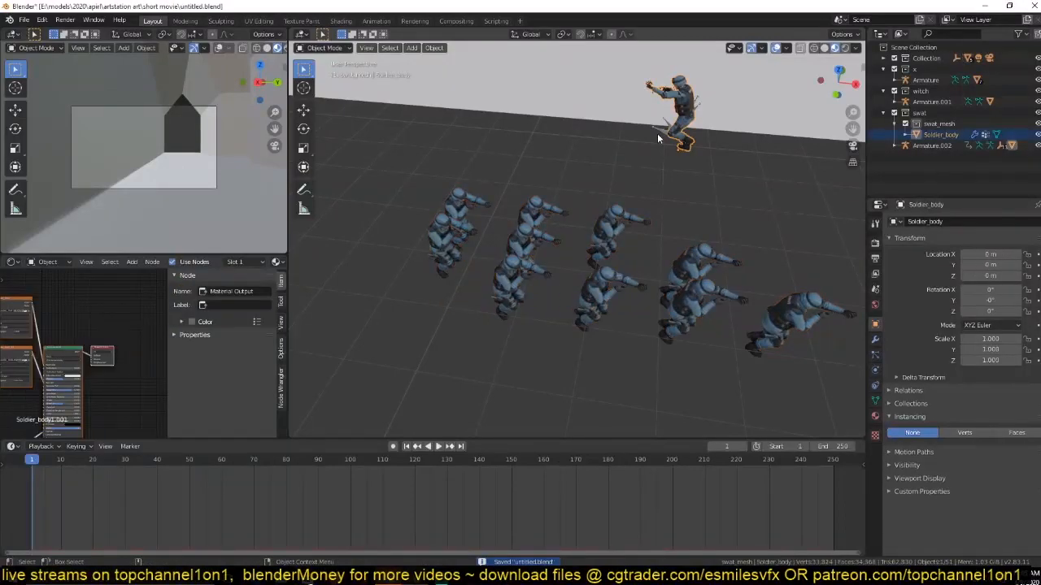
{"action": "left_click", "coordinate": [657, 133]}
{"action": "middle_click_drag", "start_coordinate": [660, 129], "coordinate": [660, 183], "text": "shift"}
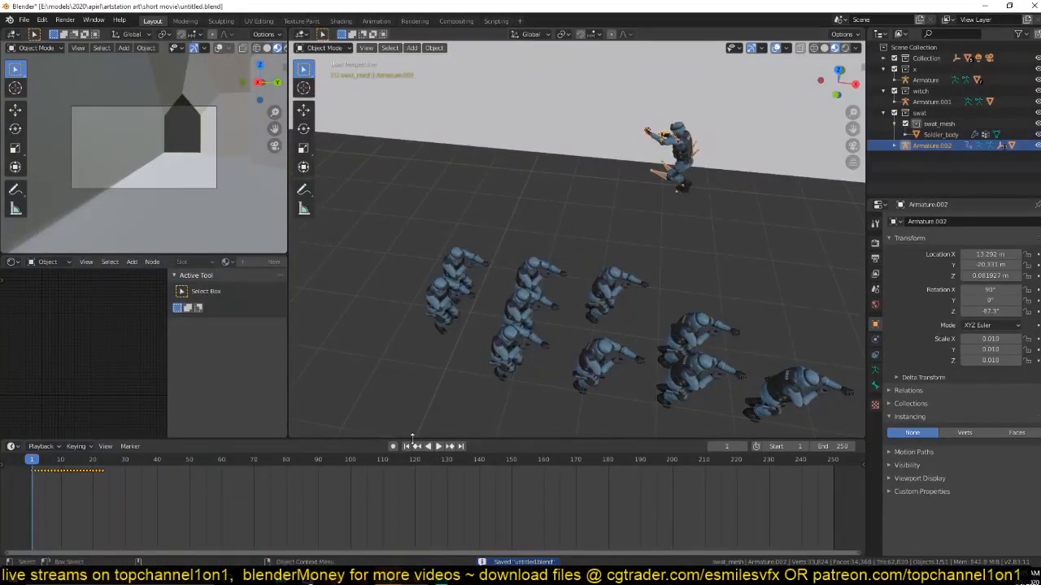
{"action": "left_click_drag", "start_coordinate": [400, 439], "coordinate": [400, 389]}
Frame the armature in front view, play its walking animation and save the file.
{"action": "key", "text": "KP_Decimal"}
{"action": "key", "text": "KP_1"}
{"action": "key", "text": "space"}
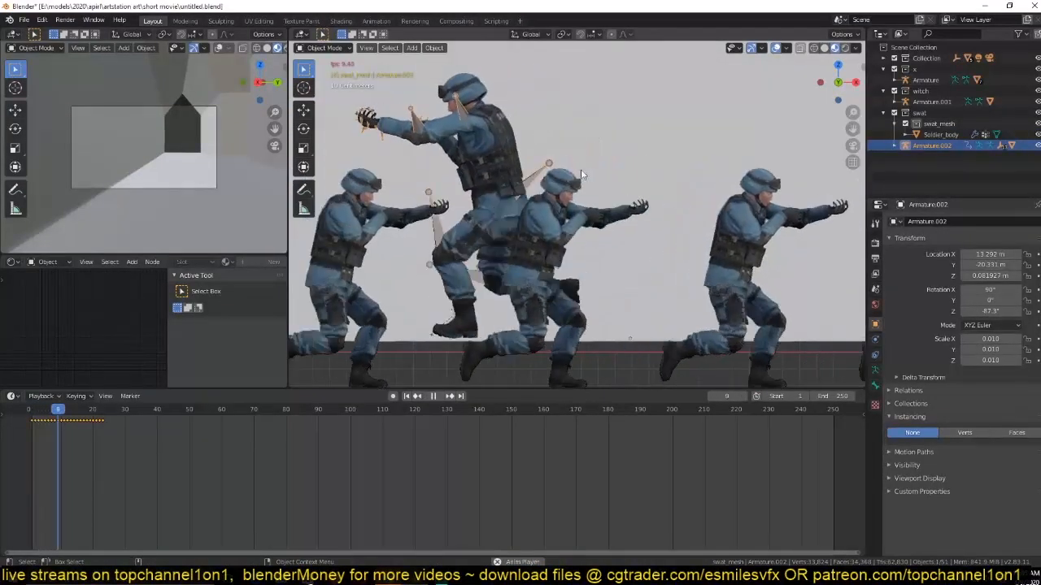
{"action": "key", "text": "Escape"}
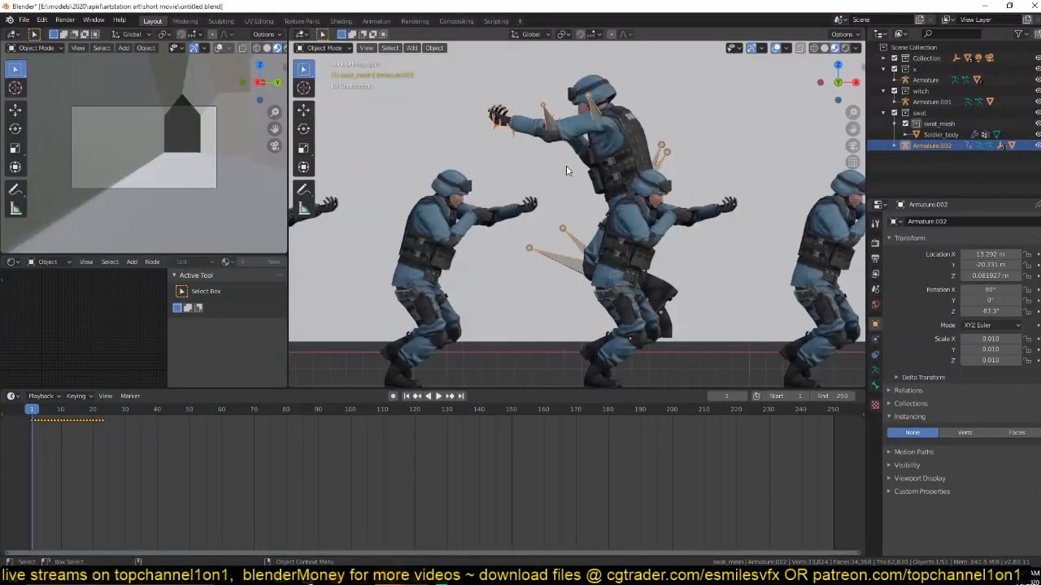
{"action": "key", "text": "ctrl+s"}
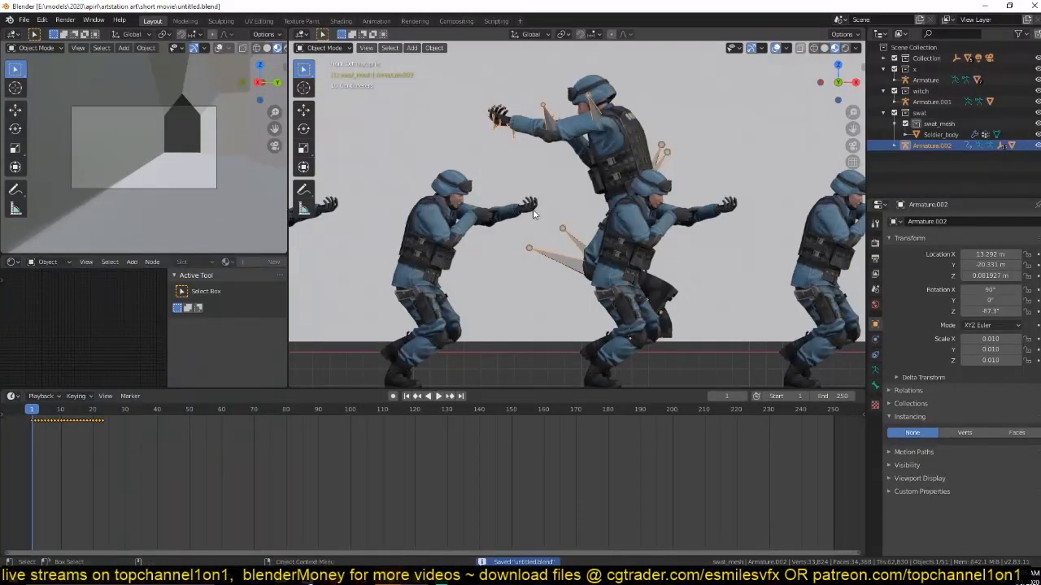
Switch the timeline to the Graph Editor, fit all the curves and expand the Armature.002 animation channels.
{"action": "key", "text": "ctrl+Tab"}
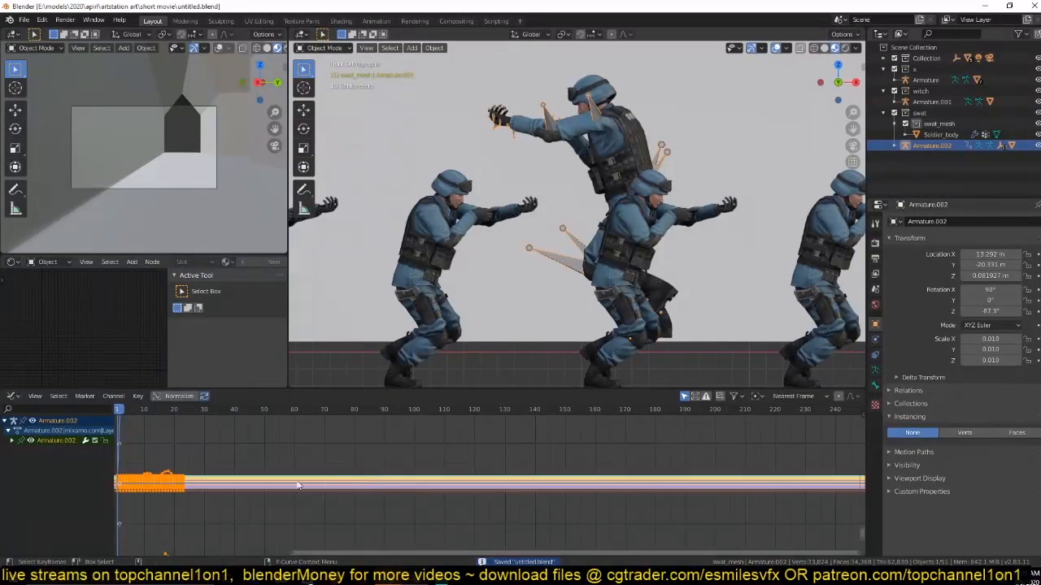
{"action": "key", "text": "Home"}
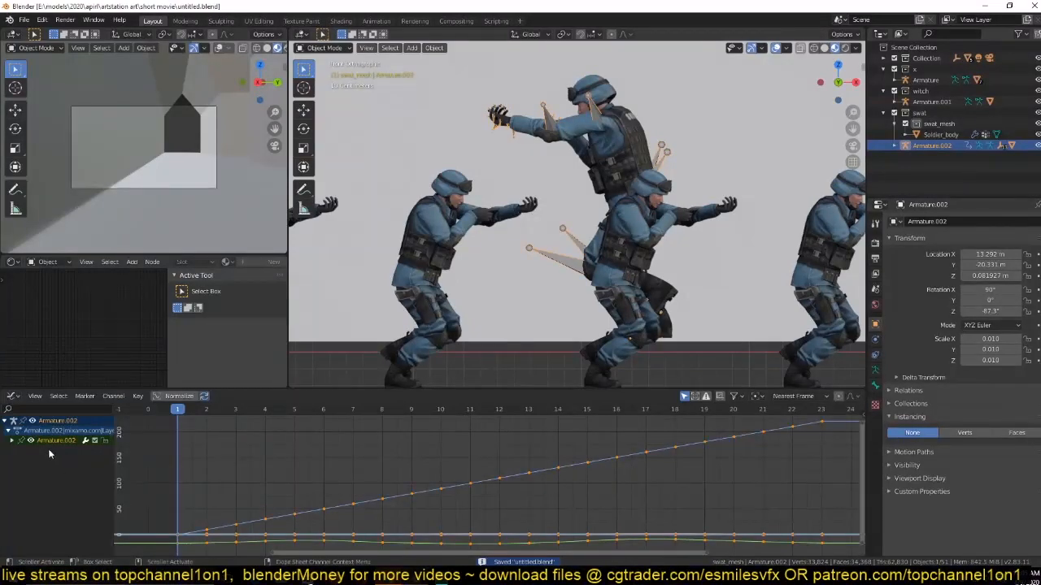
{"action": "left_click", "coordinate": [12, 441]}
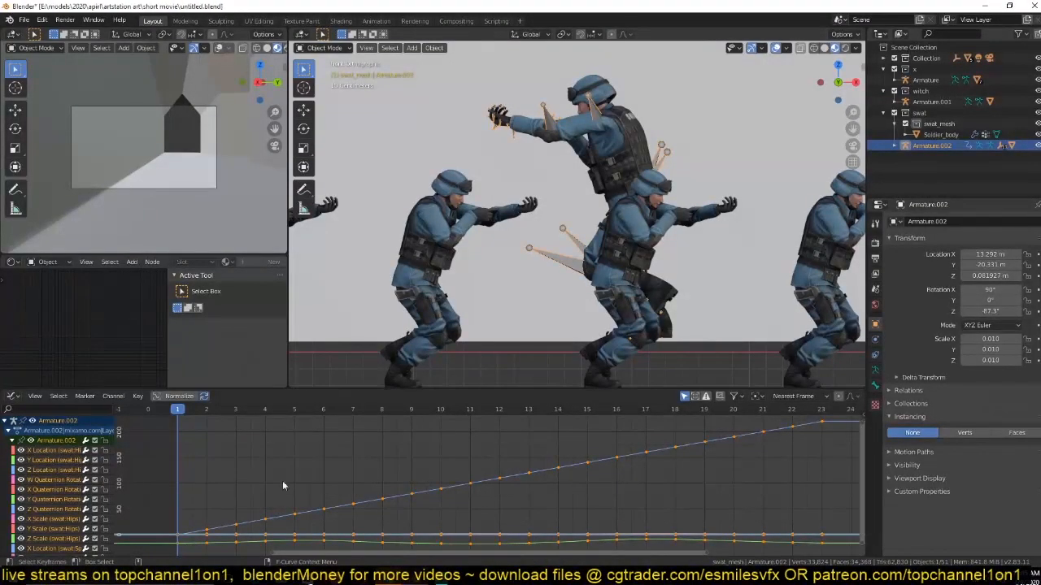
Select the Z Location curve of the swat Hips bone and set the current frame to 11.
{"action": "scroll", "coordinate": [564, 275], "scroll_direction": "down", "scroll_amount": 1}
{"action": "scroll", "coordinate": [596, 424], "scroll_direction": "down", "scroll_amount": 3}
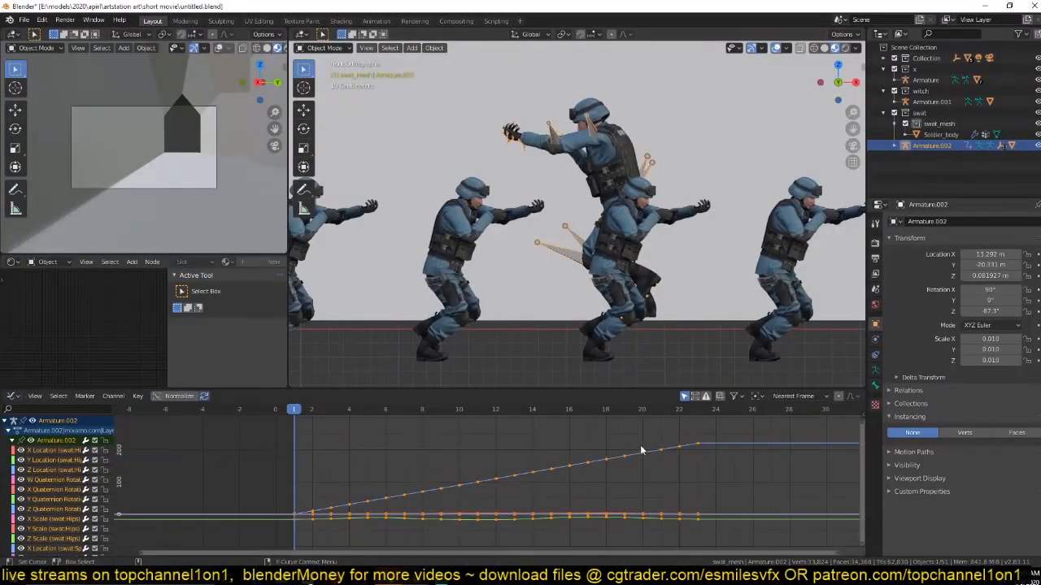
{"action": "left_click", "coordinate": [696, 442]}
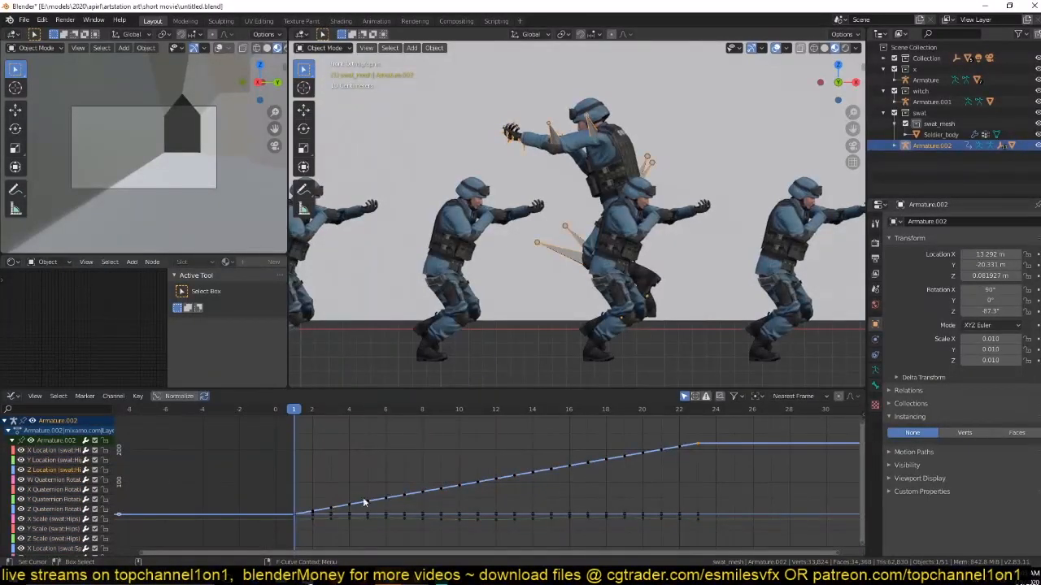
{"action": "left_click", "coordinate": [387, 499]}
{"action": "right_click", "coordinate": [486, 471], "text": "shift"}
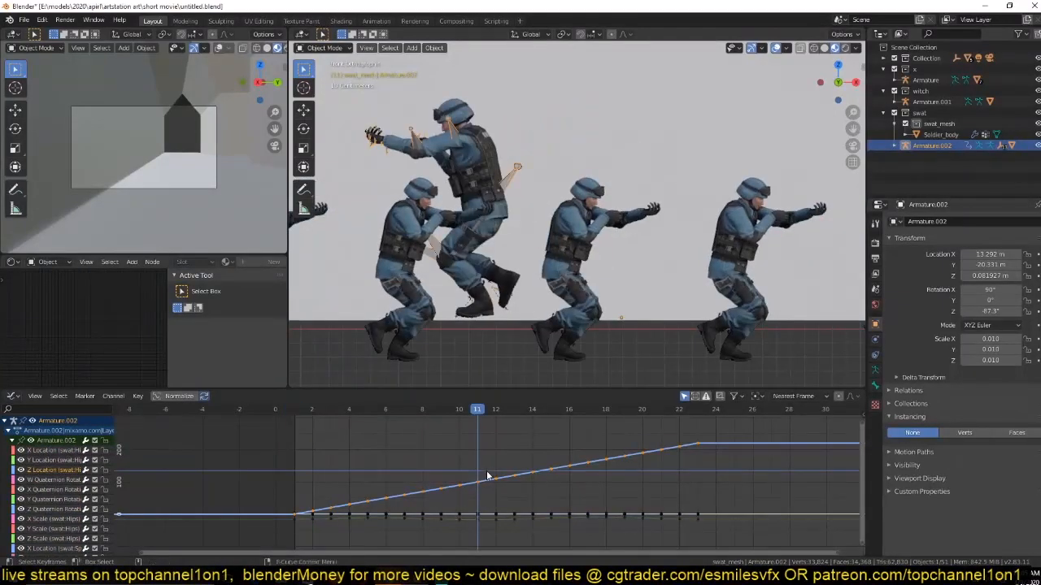
Try to shift the Hips Z Location curve upward along the value axis.
{"action": "key", "text": "g"}
{"action": "key", "text": "y"}
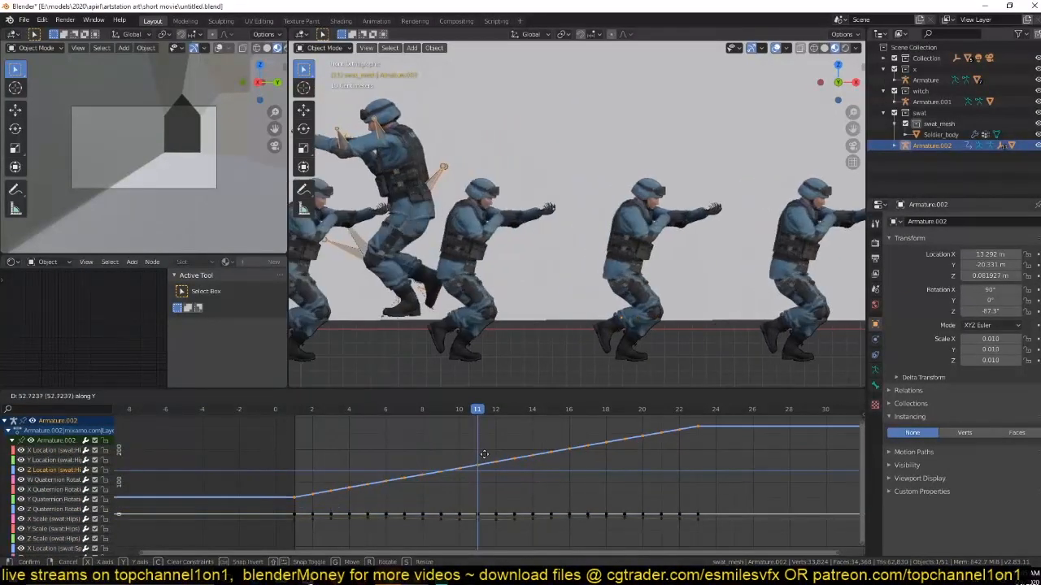
{"action": "left_click", "coordinate": [270, 496]}
{"action": "right_click", "coordinate": [271, 492], "text": "shift"}
Delete the Hips Z Location curve and play the animation to check the soldier's motion.
{"action": "right_click", "coordinate": [349, 497]}
{"action": "left_click", "coordinate": [361, 497]}
{"action": "key", "text": "space"}
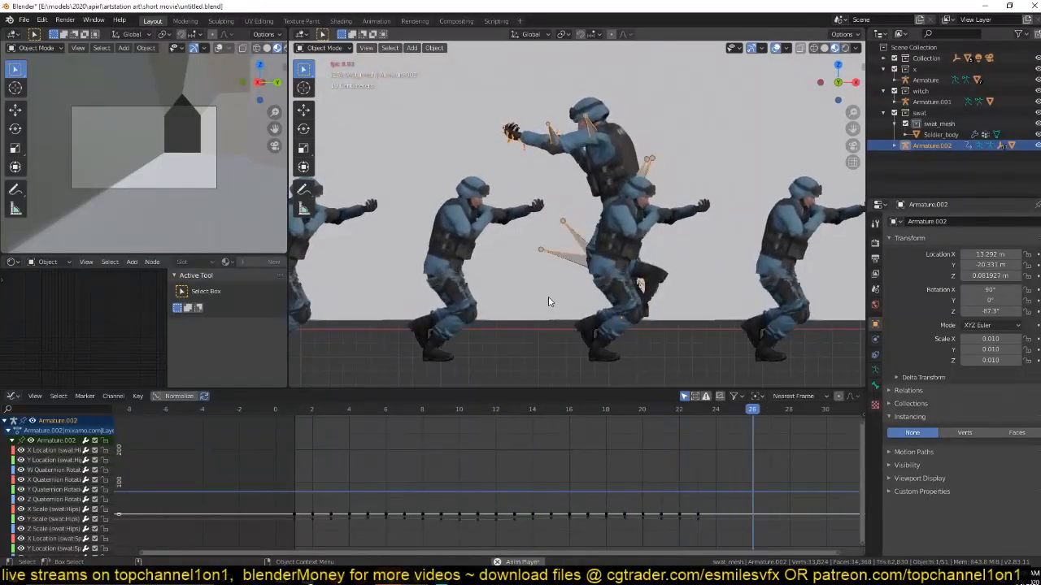
{"action": "key", "text": "Escape"}
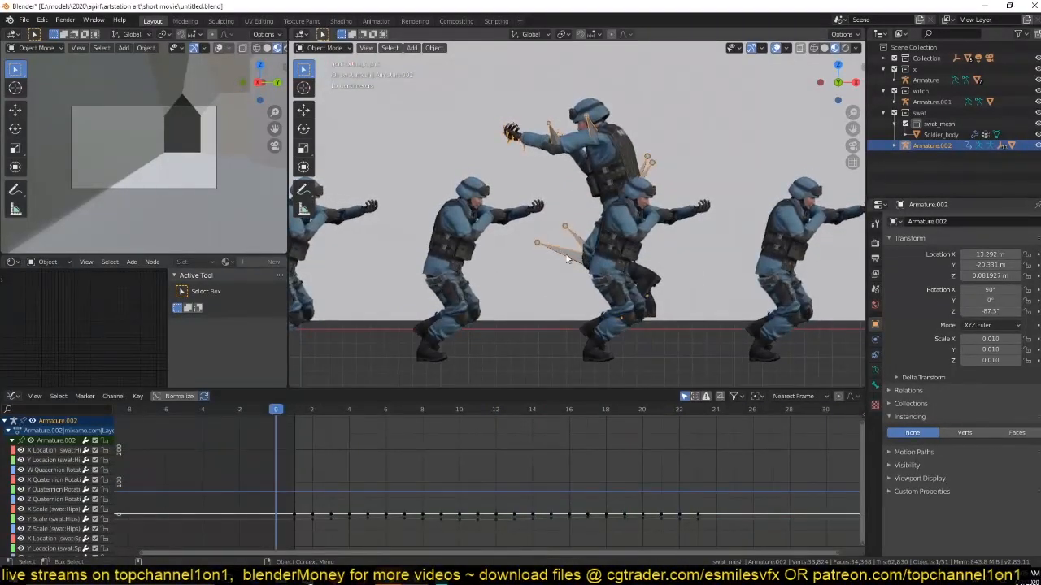
{"action": "scroll", "coordinate": [568, 257], "scroll_direction": "down", "scroll_amount": 3}
{"action": "key", "text": "Tab"}
{"action": "key", "text": "Tab"}
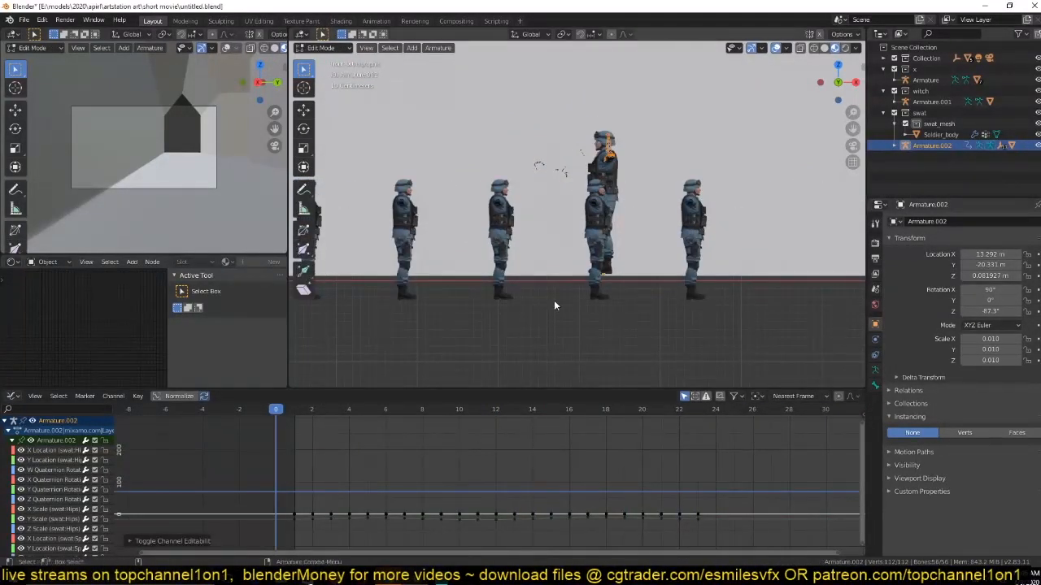
{"action": "key", "text": "Tab"}
Switch the Graph Editor back to the Timeline and play the walk animation from a perspective view.
{"action": "key", "text": "ctrl+Tab"}
{"action": "middle_click_drag", "start_coordinate": [525, 357], "coordinate": [514, 333]}
{"action": "key", "text": "space"}
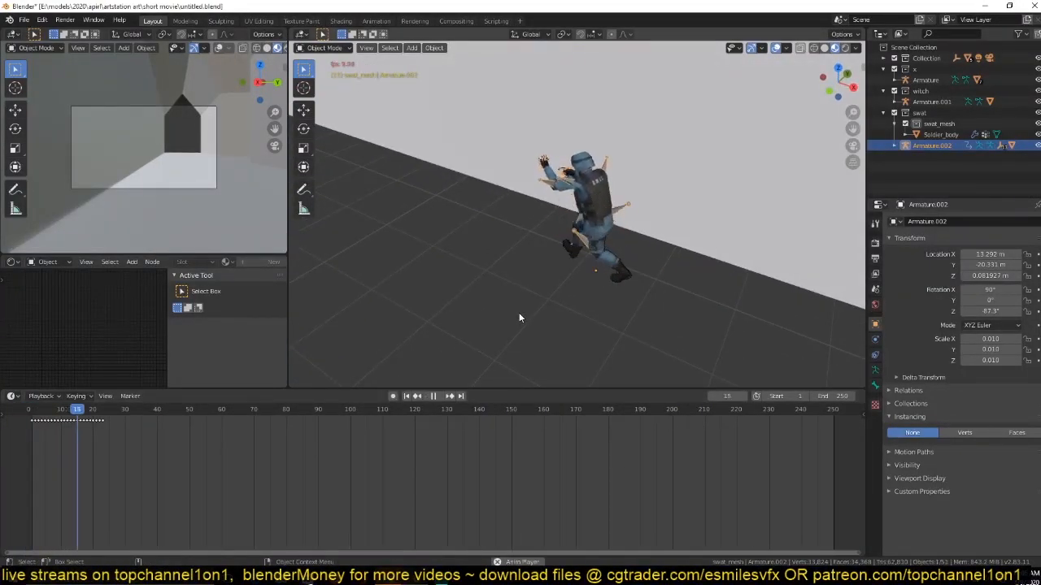
{"action": "key", "text": "Escape"}
Select the plane of instanced soldiers, Plane.002, and try to slide it about 2 m along X.
{"action": "left_click", "coordinate": [412, 274]}
{"action": "middle_click_drag", "start_coordinate": [412, 274], "coordinate": [464, 263]}
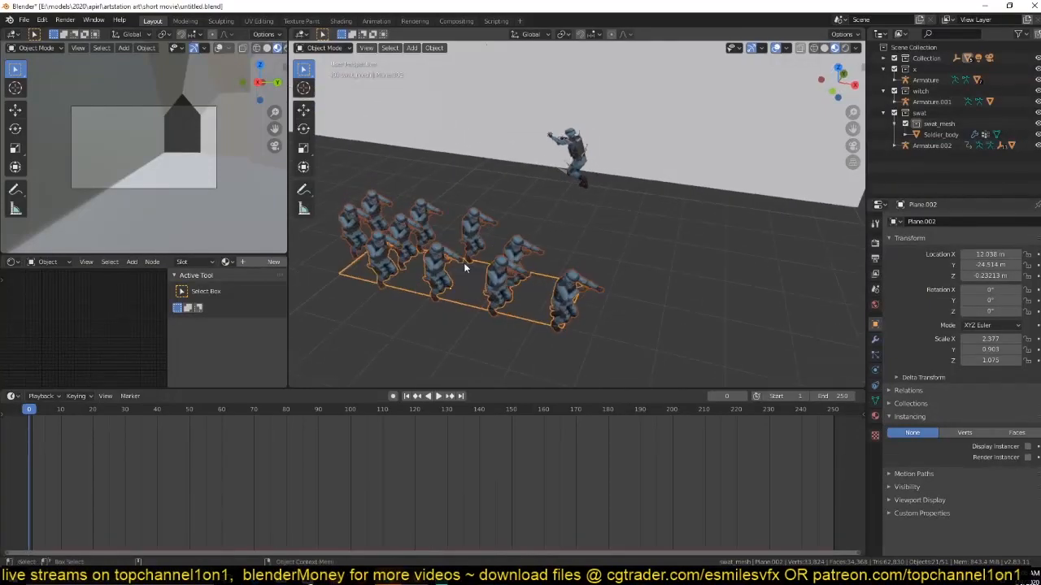
{"action": "key", "text": "g"}
{"action": "key", "text": "x"}
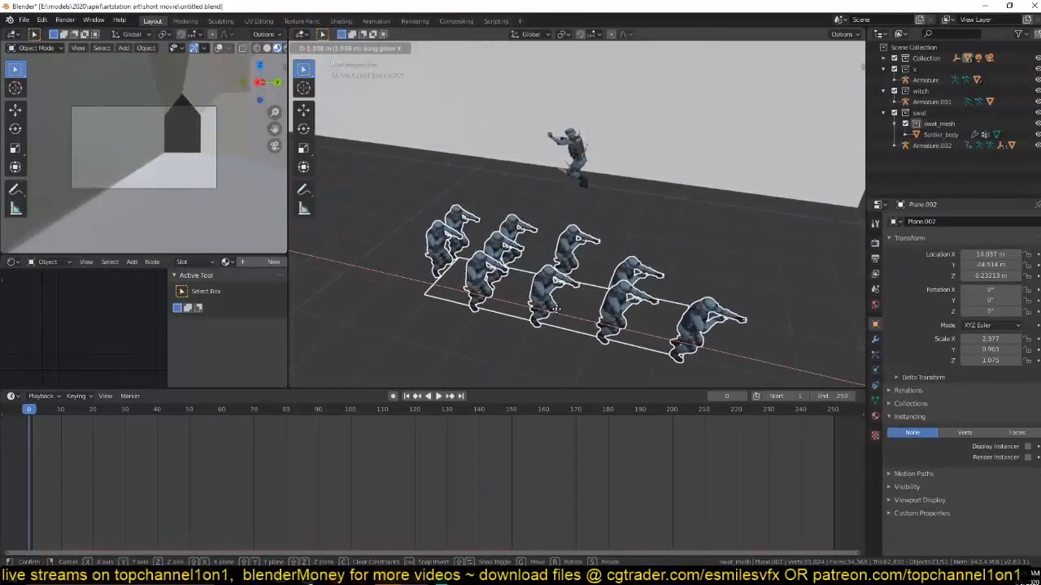
{"action": "left_click", "coordinate": [495, 298]}
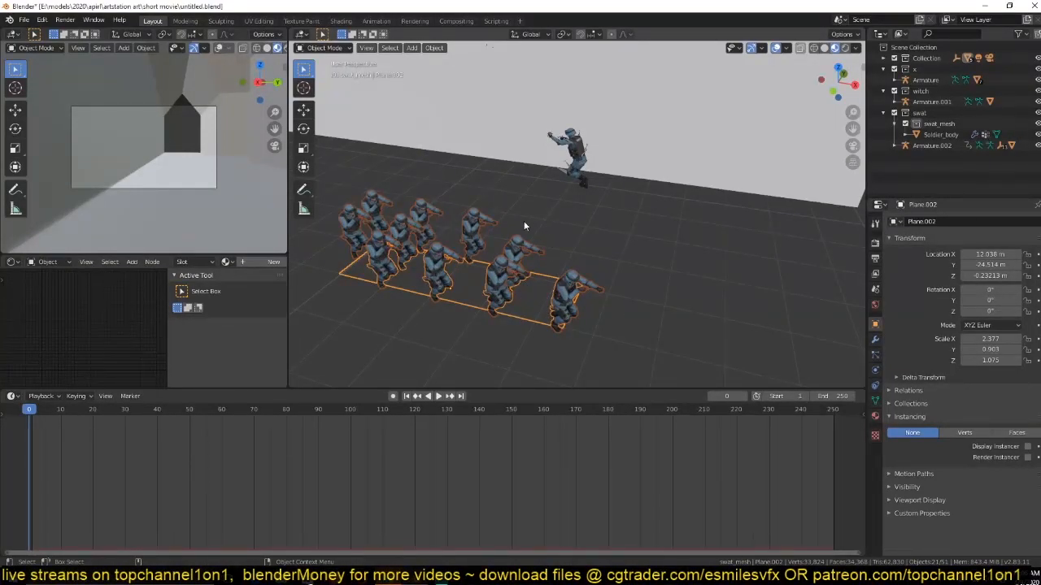
Save the file and deselect the plane of soldiers.
{"action": "key", "text": "ctrl+s"}
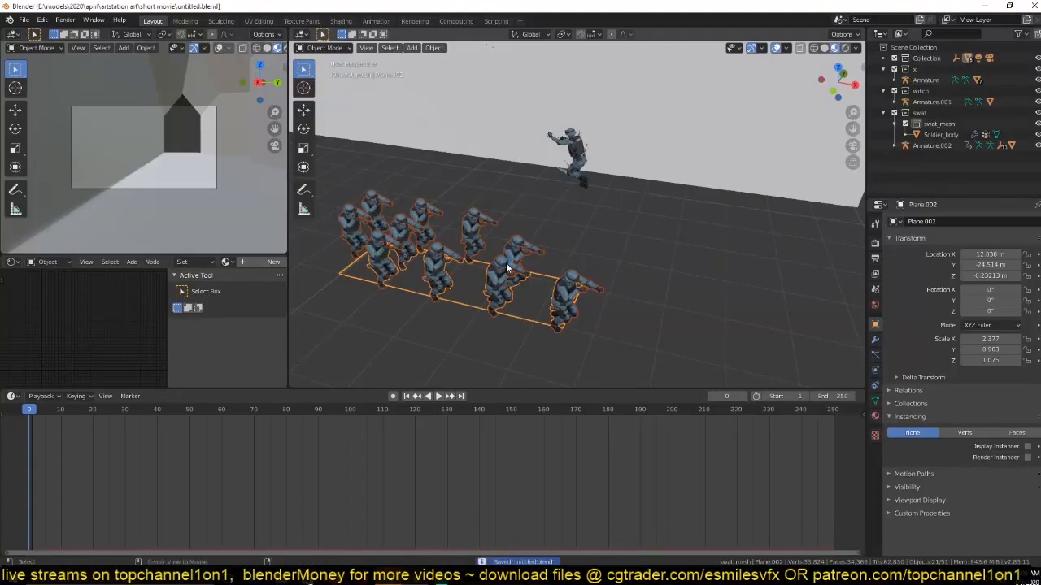
{"action": "left_click", "coordinate": [506, 262]}
{"action": "scroll", "coordinate": [544, 246], "scroll_direction": "up", "scroll_amount": 6}
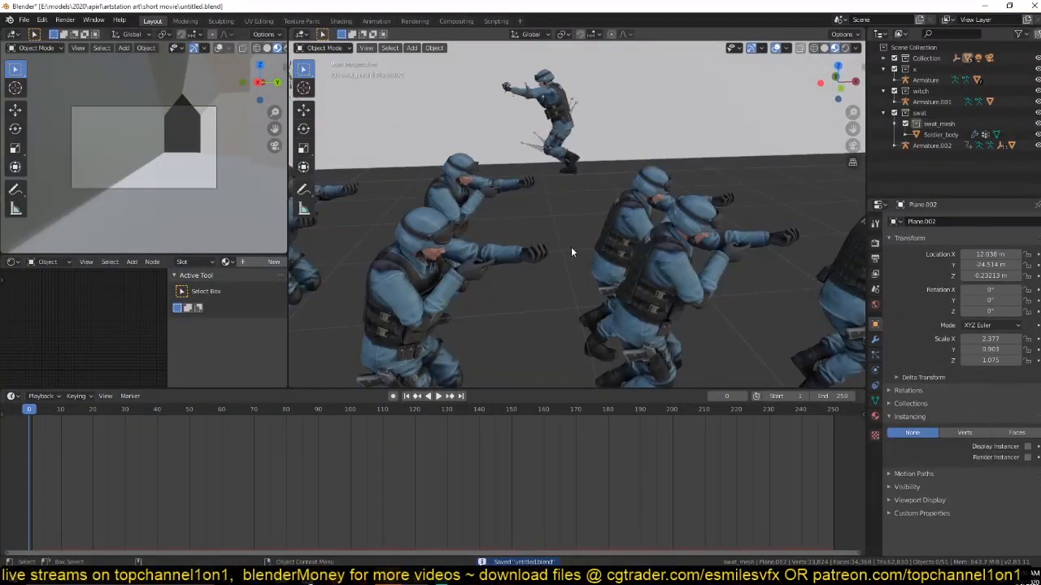
Import the m4a1 rifle model in Wavefront (.obj) format into the swat_mesh collection.
{"action": "left_click", "coordinate": [24, 20]}
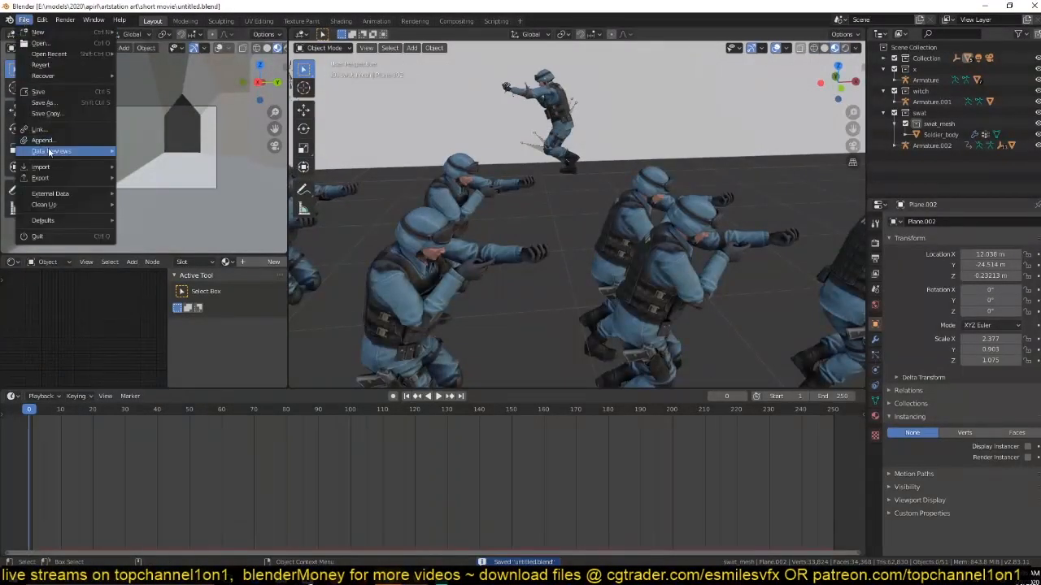
{"action": "mouse_move", "coordinate": [61, 167]}
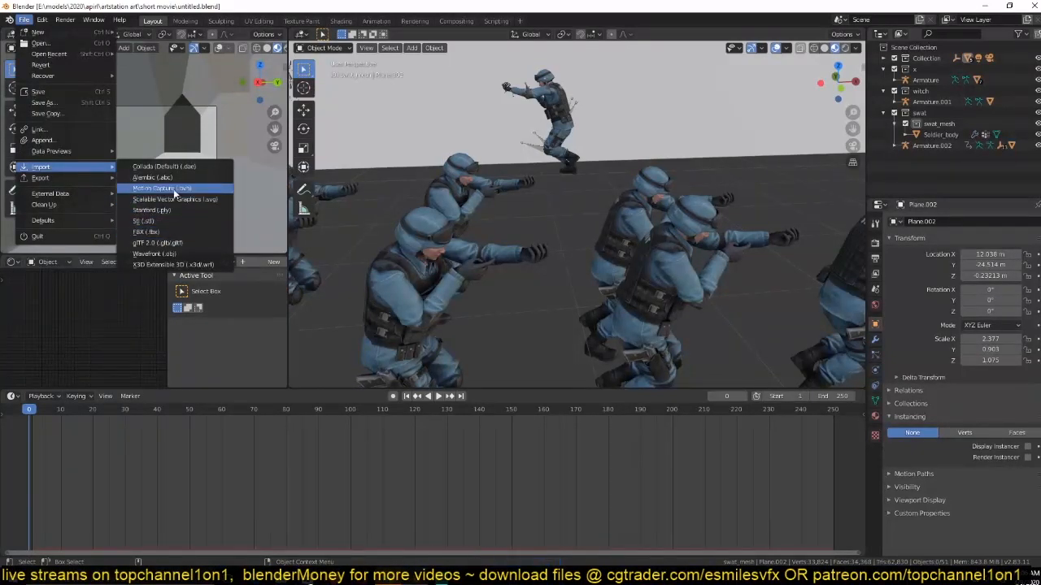
{"action": "left_click", "coordinate": [157, 254]}
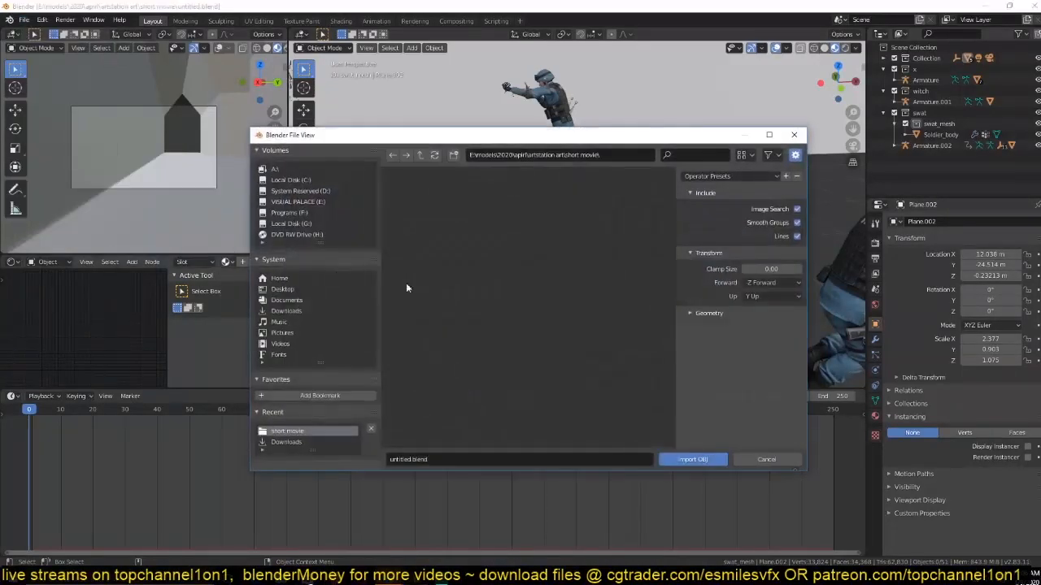
{"action": "left_click", "coordinate": [300, 439]}
{"action": "double_click", "coordinate": [457, 240]}
{"action": "left_click", "coordinate": [457, 240]}
{"action": "left_click", "coordinate": [691, 460]}
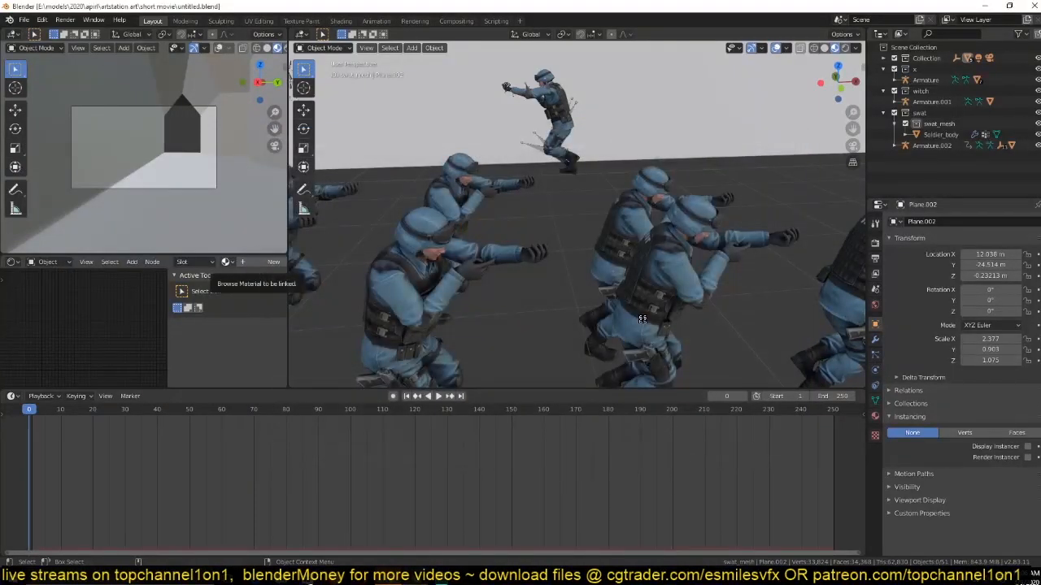
Scale down the oversized rifle in wireframe top view and move it toward the soldiers.
{"action": "scroll", "coordinate": [484, 216], "scroll_direction": "down", "scroll_amount": 7}
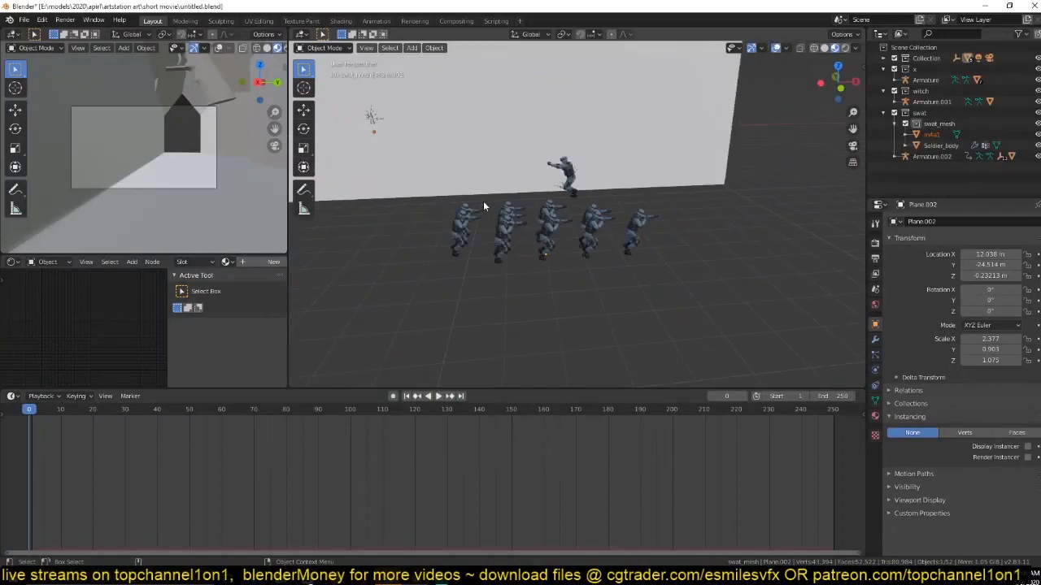
{"action": "key", "text": "z"}
{"action": "scroll", "coordinate": [384, 175], "scroll_direction": "down", "scroll_amount": 5}
{"action": "scroll", "coordinate": [396, 183], "scroll_direction": "down", "scroll_amount": 3}
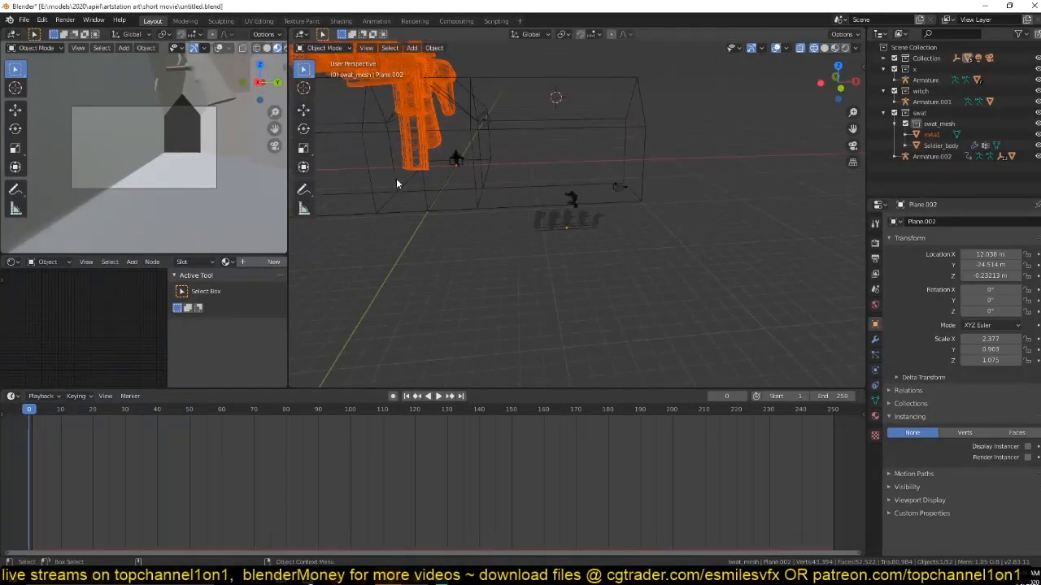
{"action": "key", "text": "KP_7"}
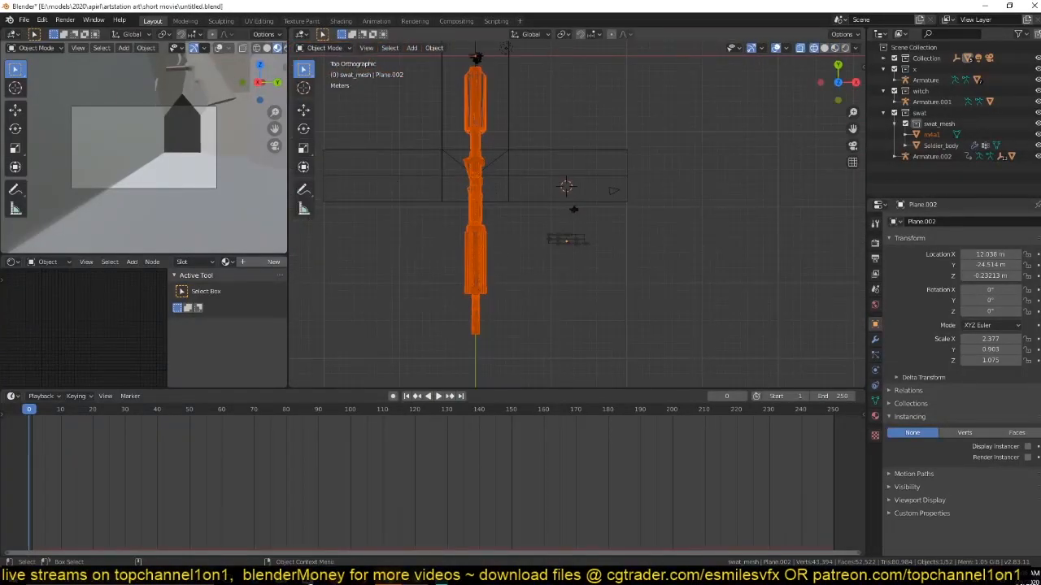
{"action": "key", "text": "s"}
{"action": "left_click", "coordinate": [476, 169]}
{"action": "key", "text": "g"}
{"action": "left_click", "coordinate": [544, 286]}
Rotate the rifle 90° in top view, move it beside the original soldier and shrink it further.
{"action": "type", "text": "r90"}
{"action": "key", "text": "Return"}
{"action": "key", "text": "g"}
{"action": "left_click", "coordinate": [570, 281]}
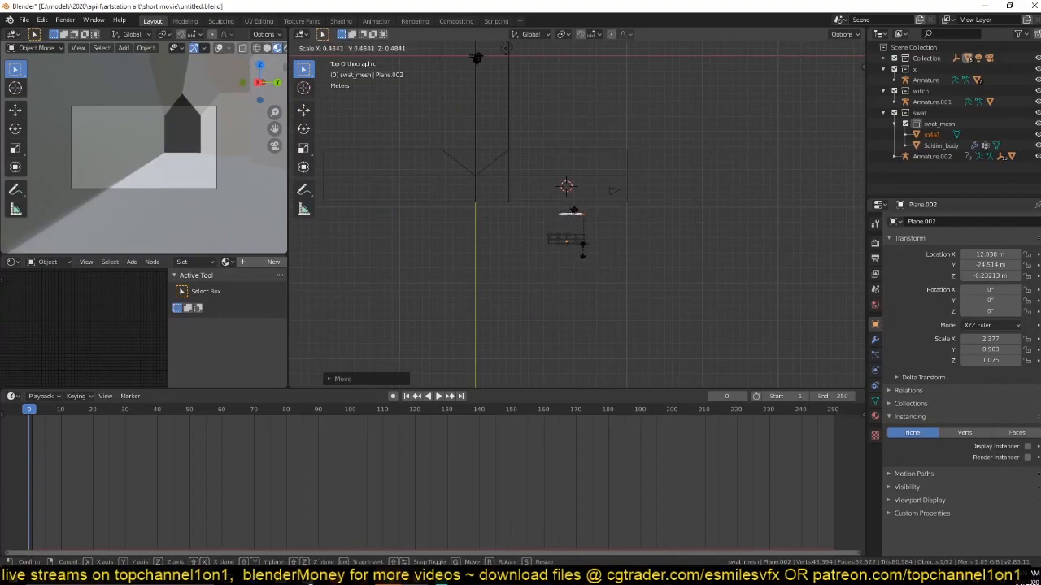
{"action": "left_click", "coordinate": [582, 250]}
Frame the rifle in top view, move it onto the original soldier's arms and scale it down.
{"action": "key", "text": "KP_Decimal"}
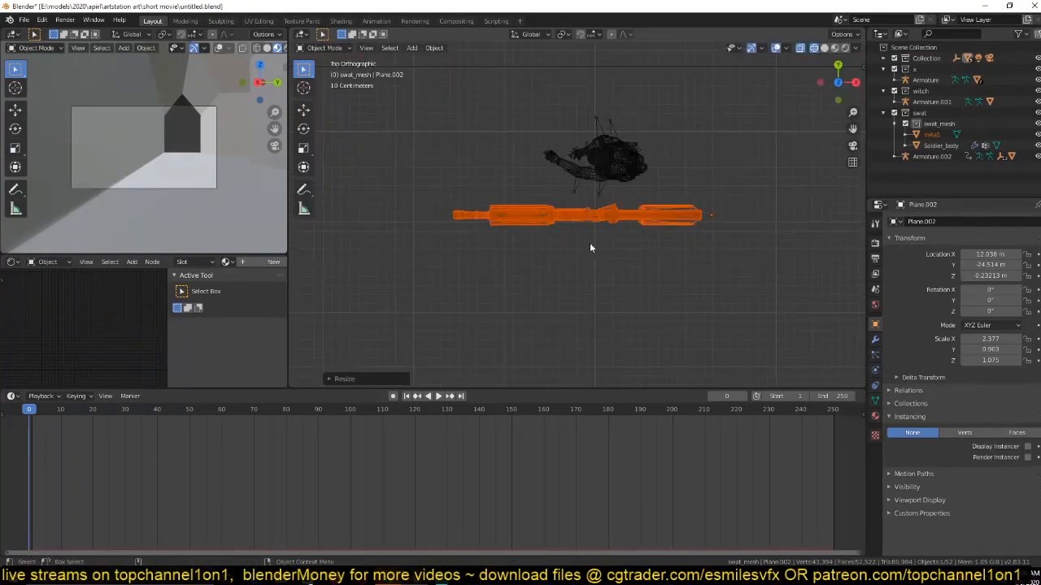
{"action": "key", "text": "g"}
{"action": "left_click", "coordinate": [682, 239]}
{"action": "key", "text": "s"}
{"action": "left_click", "coordinate": [606, 199]}
Set the rifle's origin to its geometry and raise the rifle to the soldier's hands in front view.
{"action": "right_click", "coordinate": [606, 197]}
{"action": "mouse_move", "coordinate": [605, 223]}
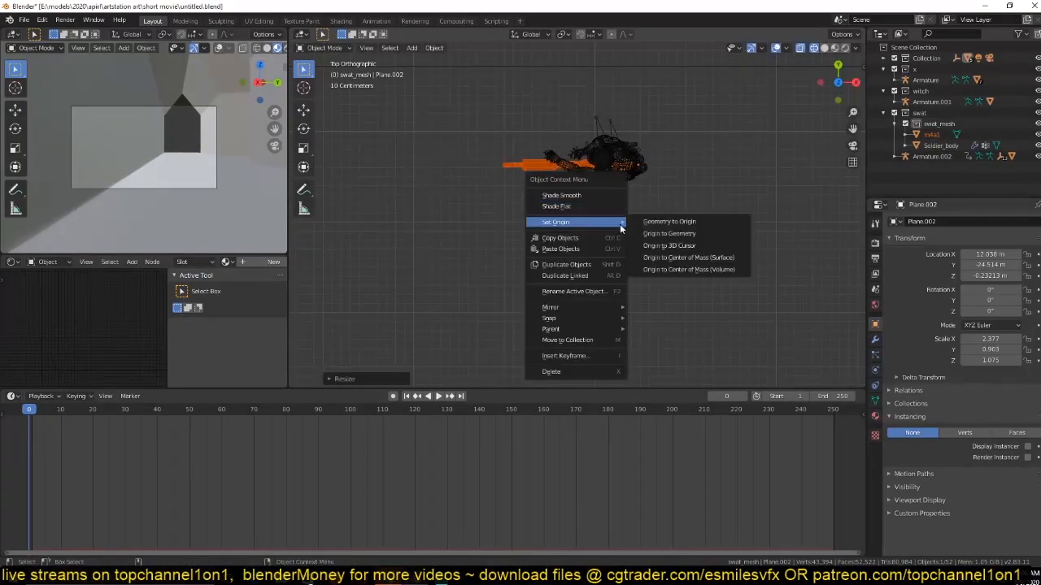
{"action": "left_click", "coordinate": [669, 234]}
{"action": "key", "text": "KP_1"}
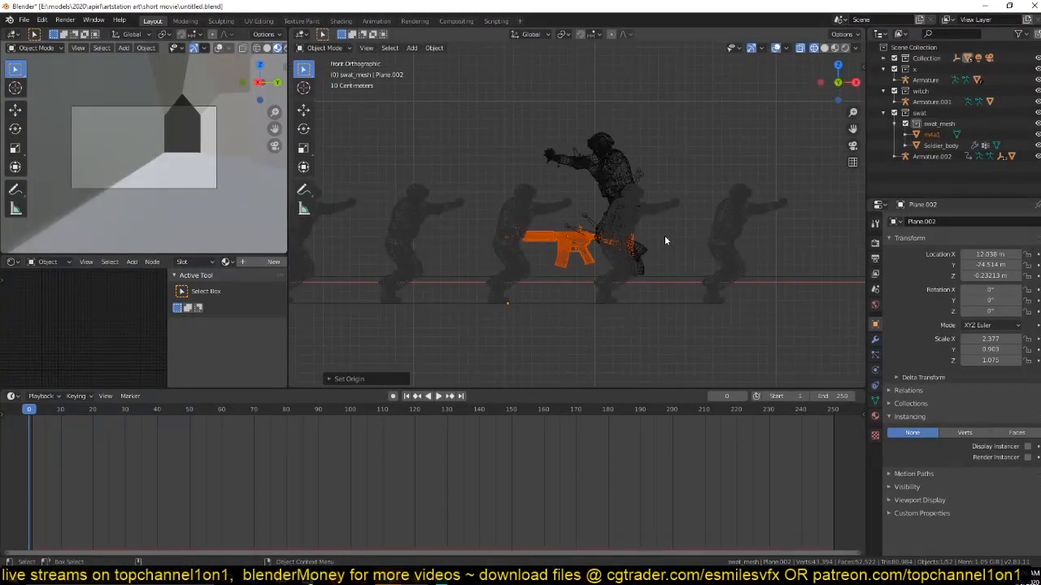
{"action": "key", "text": "g"}
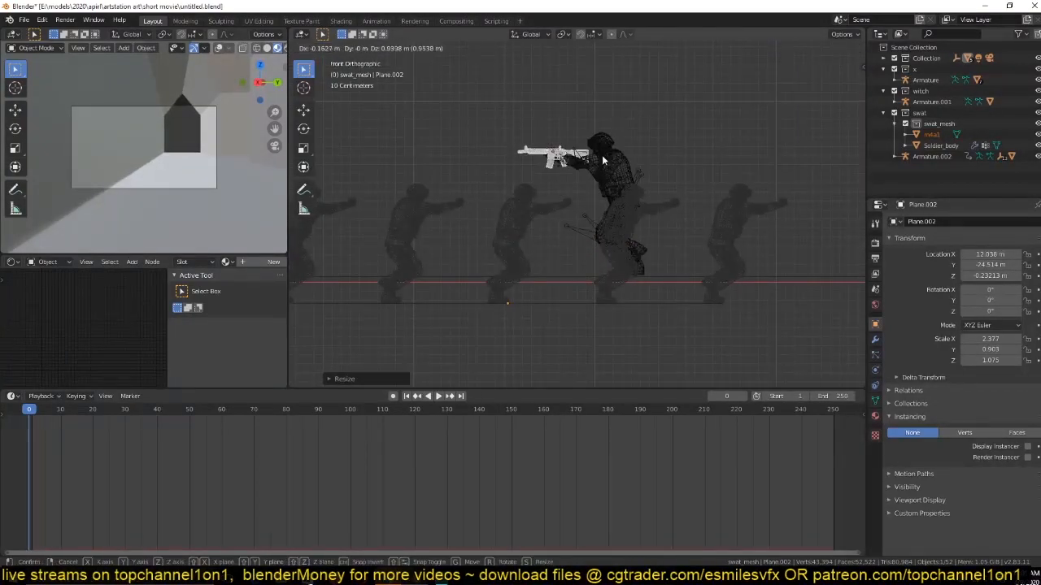
{"action": "left_click", "coordinate": [602, 155]}
In solid shading and top view, resize the rifle to a scale of about 0.031 and align it with the soldier's hands.
{"action": "key", "text": "KP_Decimal"}
{"action": "key", "text": "z"}
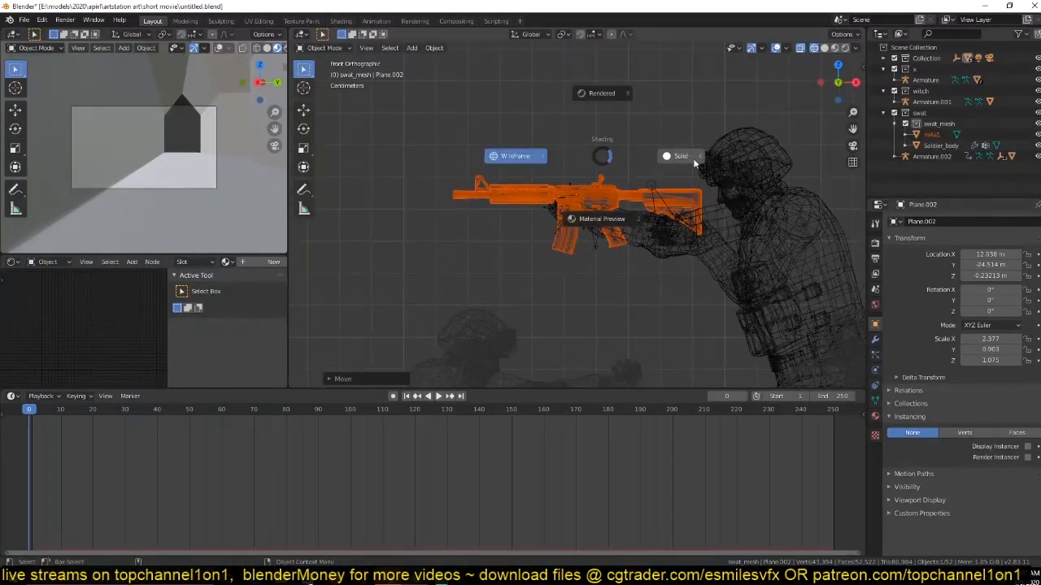
{"action": "left_click", "coordinate": [694, 163]}
{"action": "middle_click_drag", "start_coordinate": [693, 163], "coordinate": [642, 242]}
{"action": "key", "text": "KP_7"}
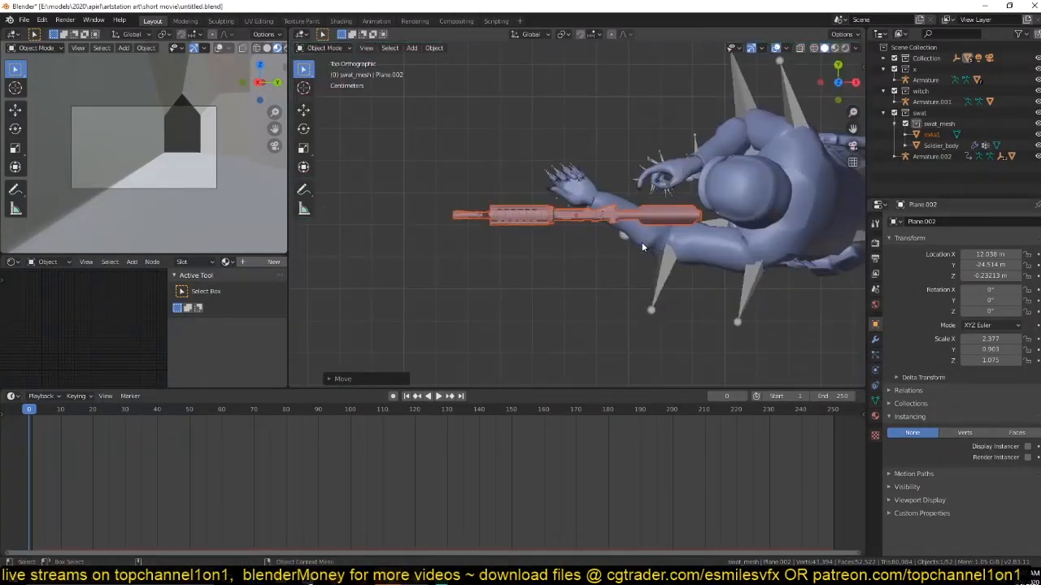
{"action": "key", "text": "s"}
{"action": "left_click", "coordinate": [674, 242]}
{"action": "key", "text": "g"}
{"action": "left_click", "coordinate": [670, 204]}
Make the m4a1 rifle the active object and nudge it into the soldier's grip in front view.
{"action": "left_click", "coordinate": [644, 246]}
{"action": "middle_click_drag", "start_coordinate": [644, 246], "coordinate": [622, 148]}
{"action": "left_click", "coordinate": [642, 203]}
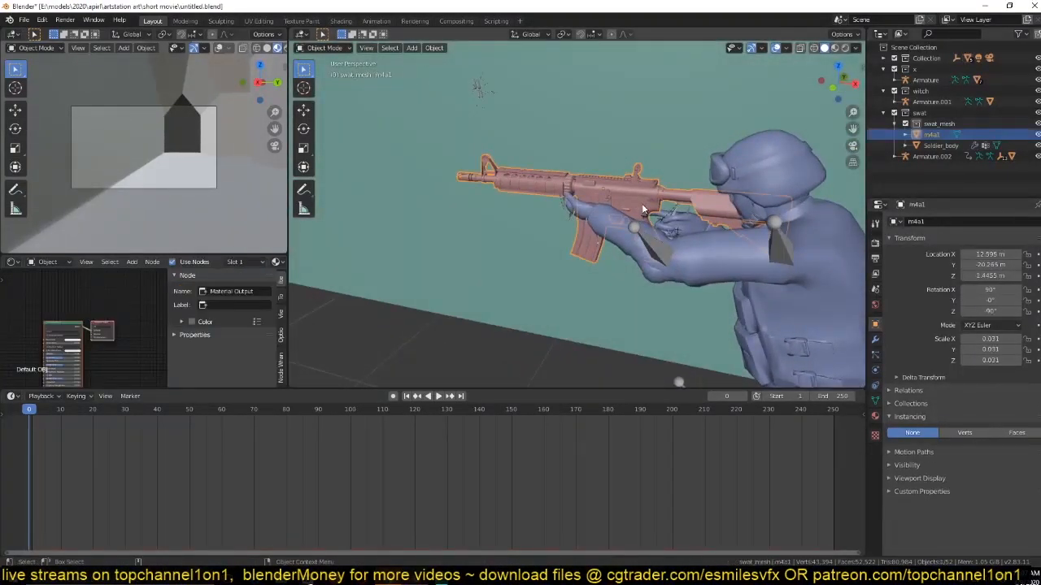
{"action": "key", "text": "KP_1"}
{"action": "key", "text": "g"}
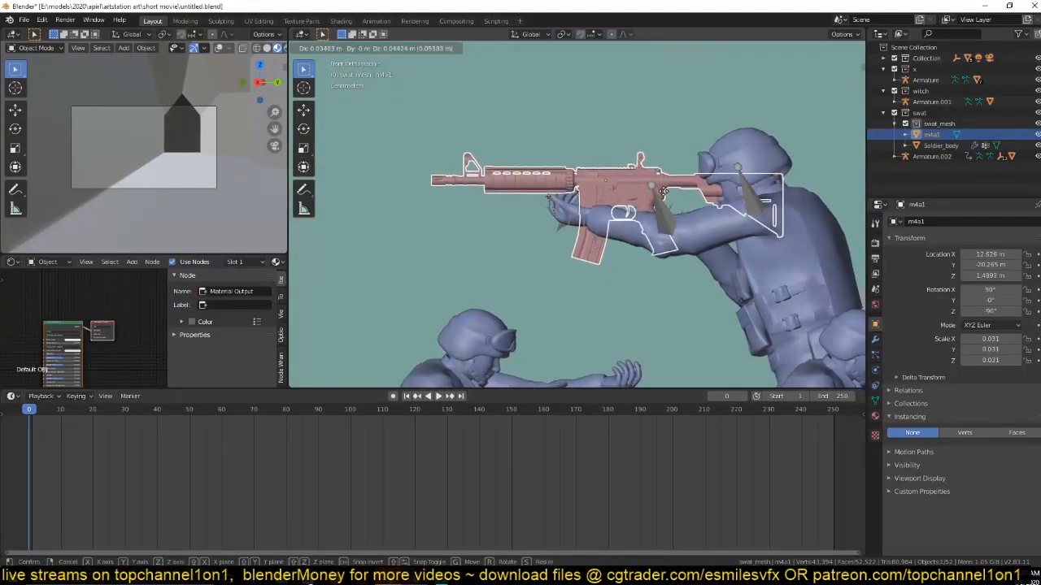
{"action": "left_click", "coordinate": [649, 205]}
Adjust the rifle to a scale of about 0.027 and reposition it to fit between the soldier's hands and shoulder.
{"action": "key", "text": "s"}
{"action": "left_click", "coordinate": [698, 216]}
{"action": "key", "text": "g"}
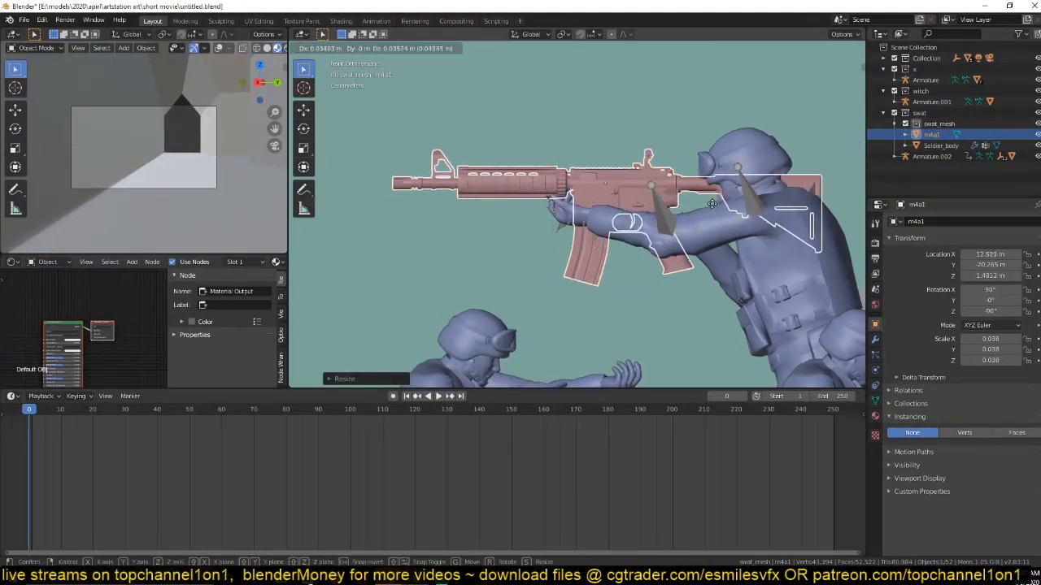
{"action": "left_click", "coordinate": [727, 209]}
{"action": "key", "text": "s"}
{"action": "left_click", "coordinate": [712, 226]}
{"action": "key", "text": "g"}
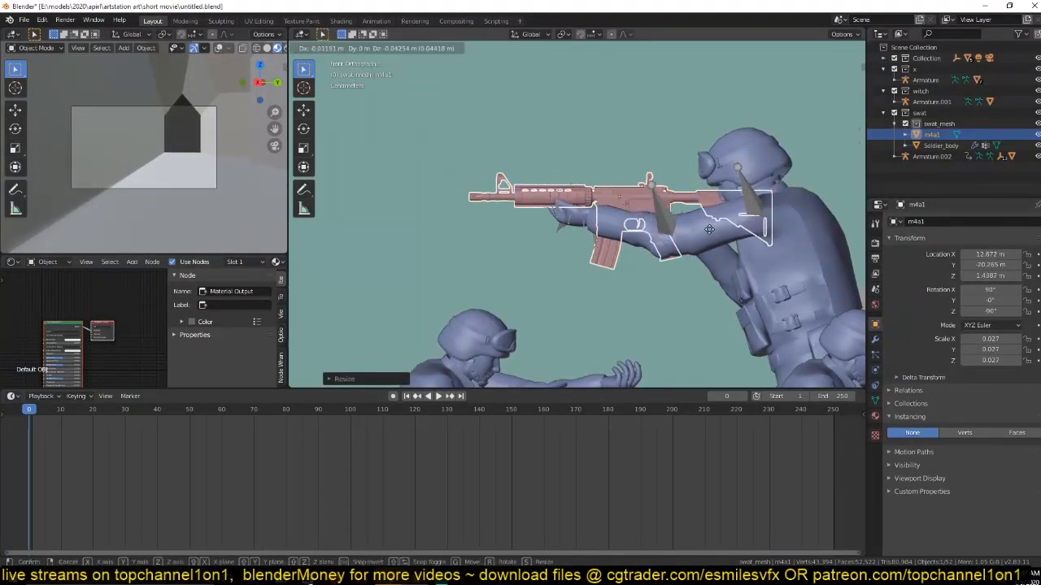
{"action": "left_click", "coordinate": [709, 212]}
{"action": "key", "text": "g"}
{"action": "left_click", "coordinate": [708, 215]}
{"action": "middle_click_drag", "start_coordinate": [708, 215], "coordinate": [670, 265]}
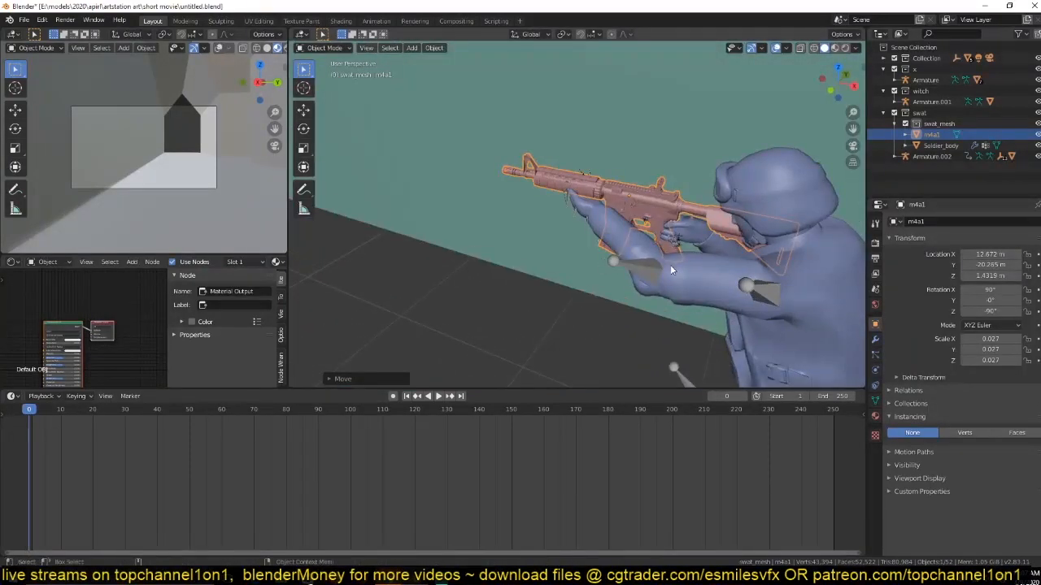
Rotate the rifle slightly in top view to about -89.4° around Z and display the scene in material preview.
{"action": "key", "text": "KP_7"}
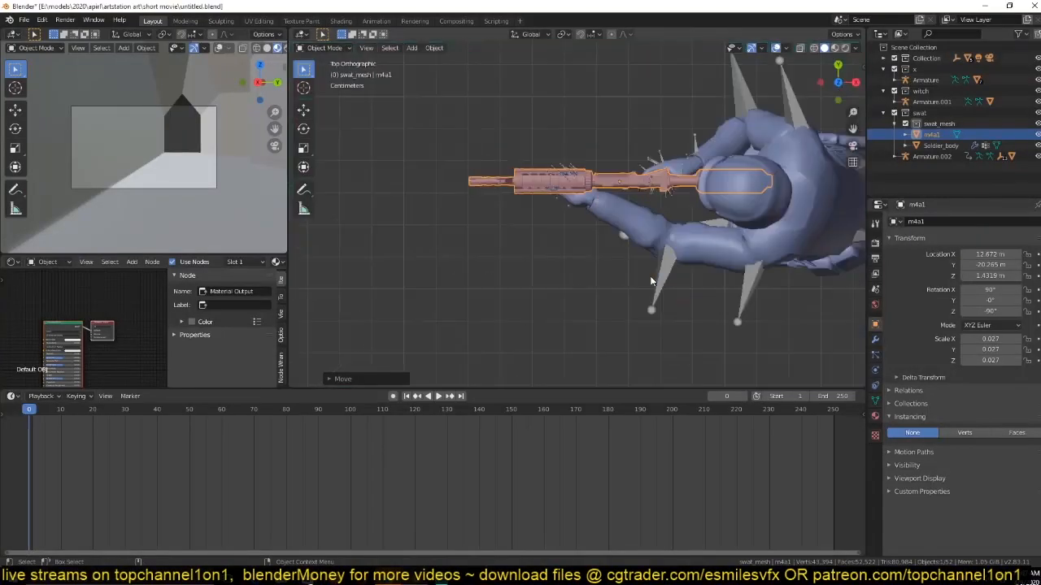
{"action": "key", "text": "r"}
{"action": "left_click", "coordinate": [701, 249]}
{"action": "left_click", "coordinate": [691, 264]}
{"action": "middle_click_drag", "start_coordinate": [691, 263], "coordinate": [596, 165]}
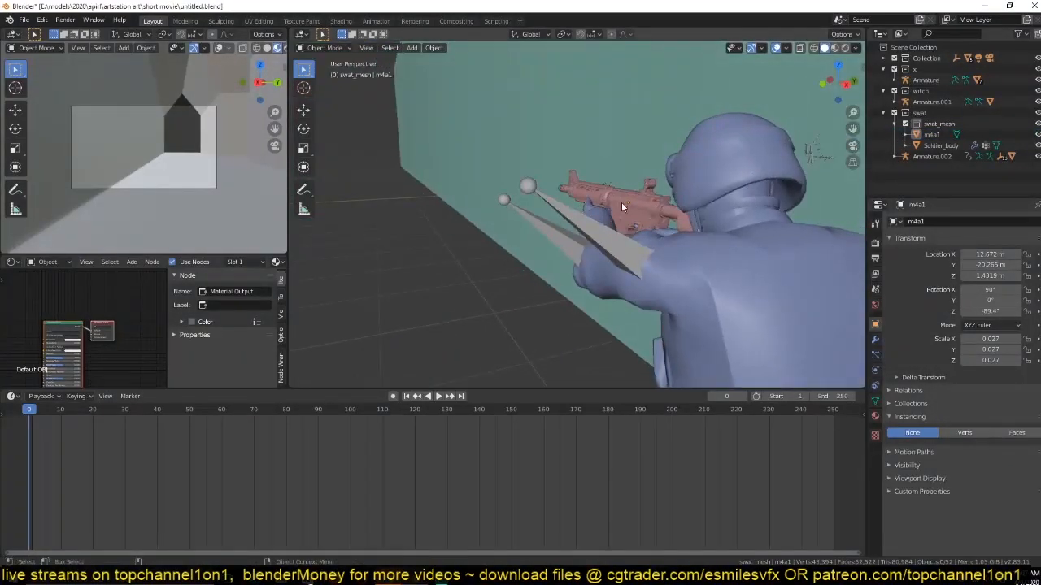
{"action": "left_click", "coordinate": [833, 48]}
{"action": "middle_click_drag", "start_coordinate": [640, 216], "coordinate": [663, 206]}
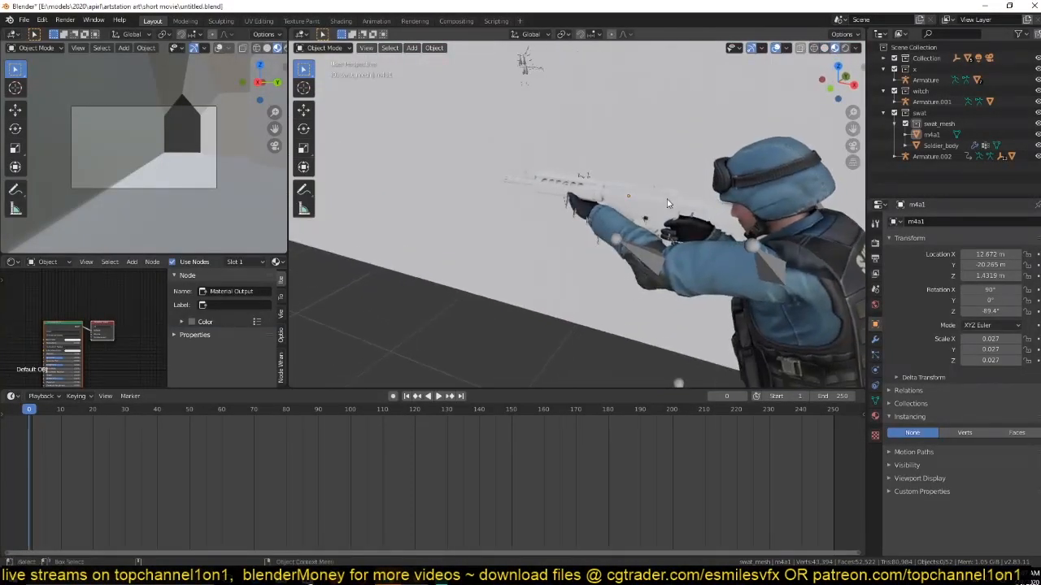
Save the file and isolate the m4a1 rifle in local view for close-up material work.
{"action": "key", "text": "ctrl+s"}
{"action": "left_click", "coordinate": [664, 206]}
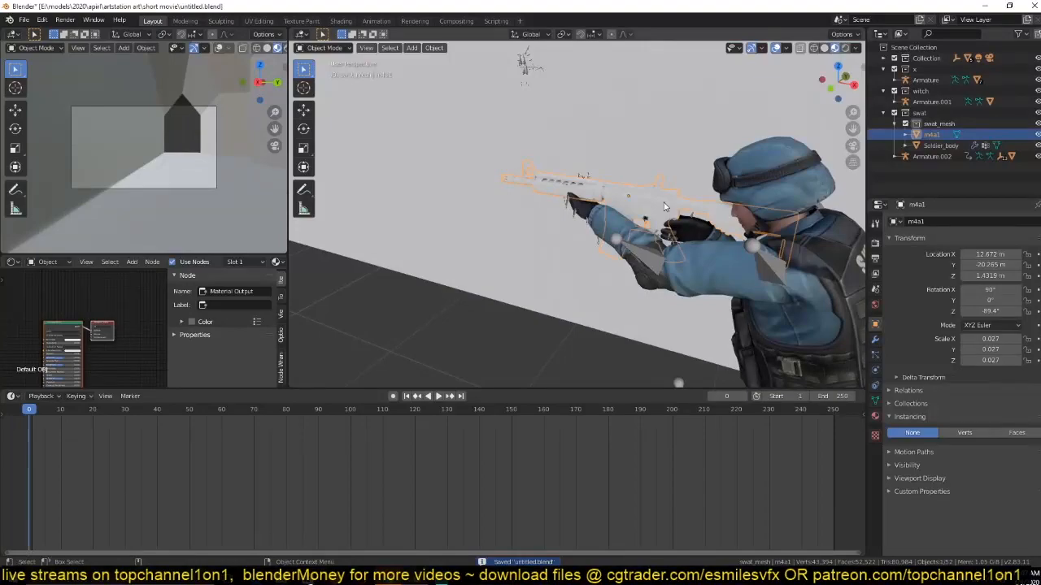
{"action": "key", "text": "KP_Divide"}
{"action": "scroll", "coordinate": [663, 206], "scroll_direction": "up", "scroll_amount": 5}
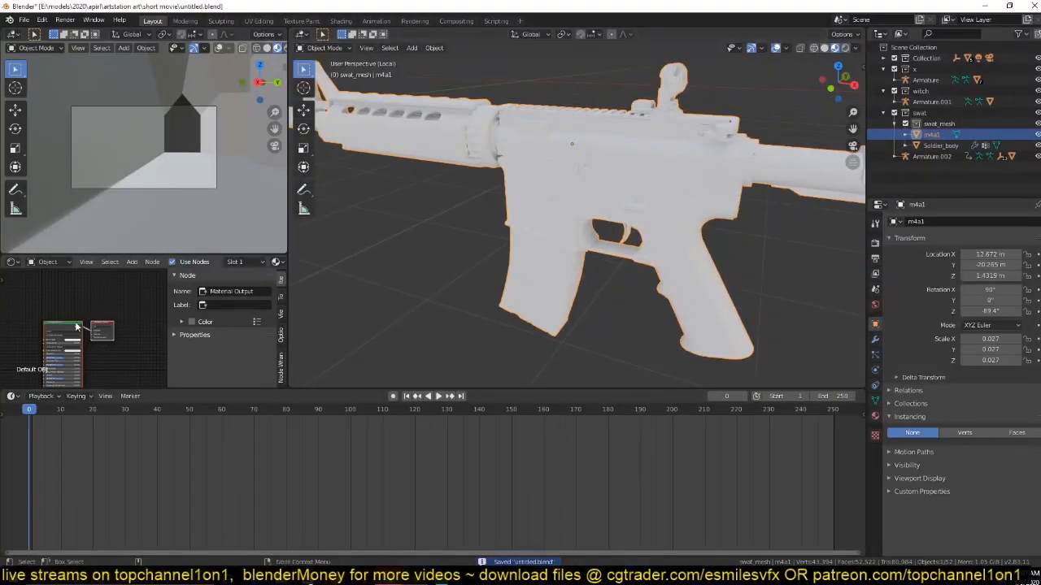
Darken the base color of the rifle's material to near black, leave local view and clear the selection.
{"action": "key", "text": "n"}
{"action": "left_click", "coordinate": [216, 349]}
{"action": "scroll", "coordinate": [215, 348], "scroll_direction": "up", "scroll_amount": 1}
{"action": "middle_click_drag", "start_coordinate": [215, 349], "coordinate": [253, 325]}
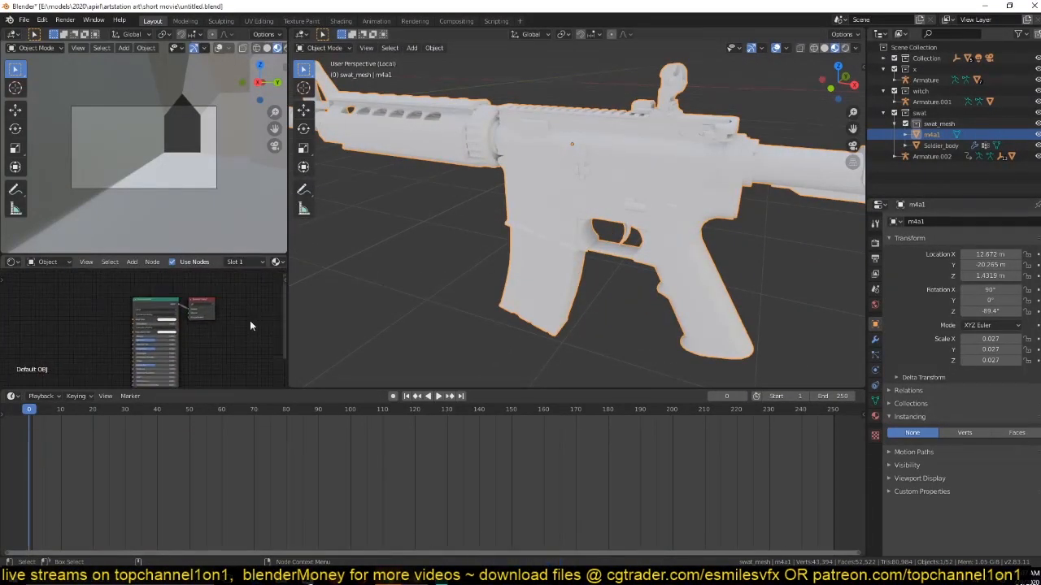
{"action": "scroll", "coordinate": [251, 321], "scroll_direction": "up", "scroll_amount": 1}
{"action": "left_click", "coordinate": [190, 311]}
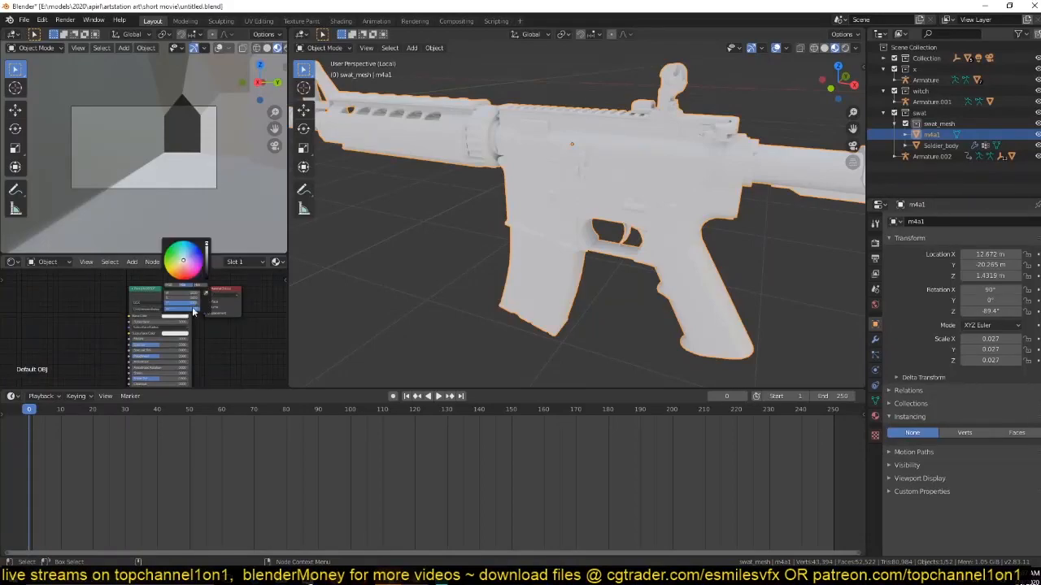
{"action": "left_click_drag", "start_coordinate": [208, 259], "coordinate": [207, 278]}
{"action": "middle_click_drag", "start_coordinate": [606, 200], "coordinate": [610, 251]}
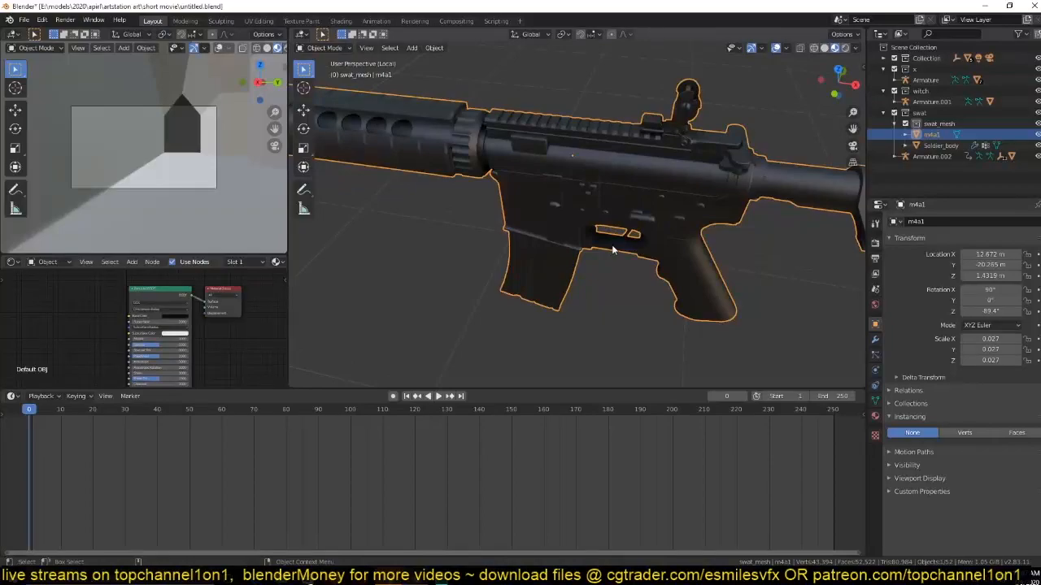
{"action": "key", "text": "KP_Divide"}
{"action": "key", "text": "alt+a"}
Join the m4a1 rifle into Soldier_body and play the animation to check whether the rifle follows the hands.
{"action": "left_click", "coordinate": [663, 229]}
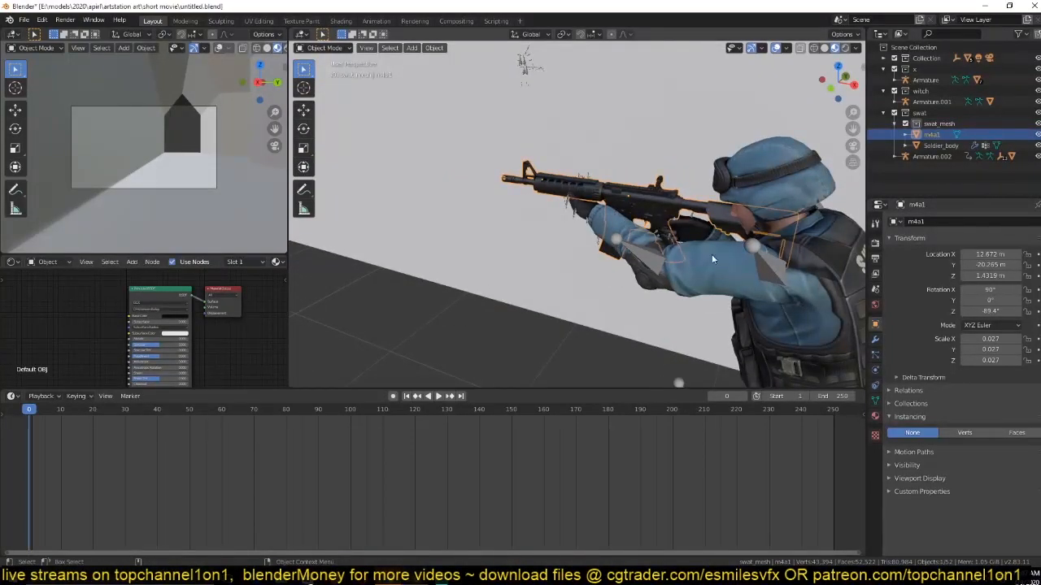
{"action": "left_click", "coordinate": [732, 275], "text": "shift"}
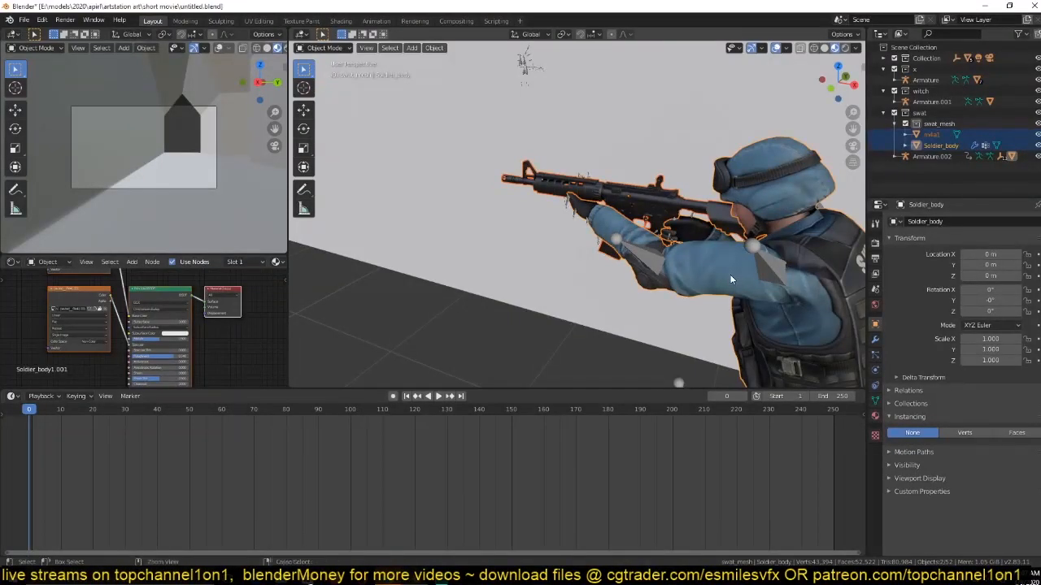
{"action": "key", "text": "ctrl+j"}
{"action": "key", "text": "space"}
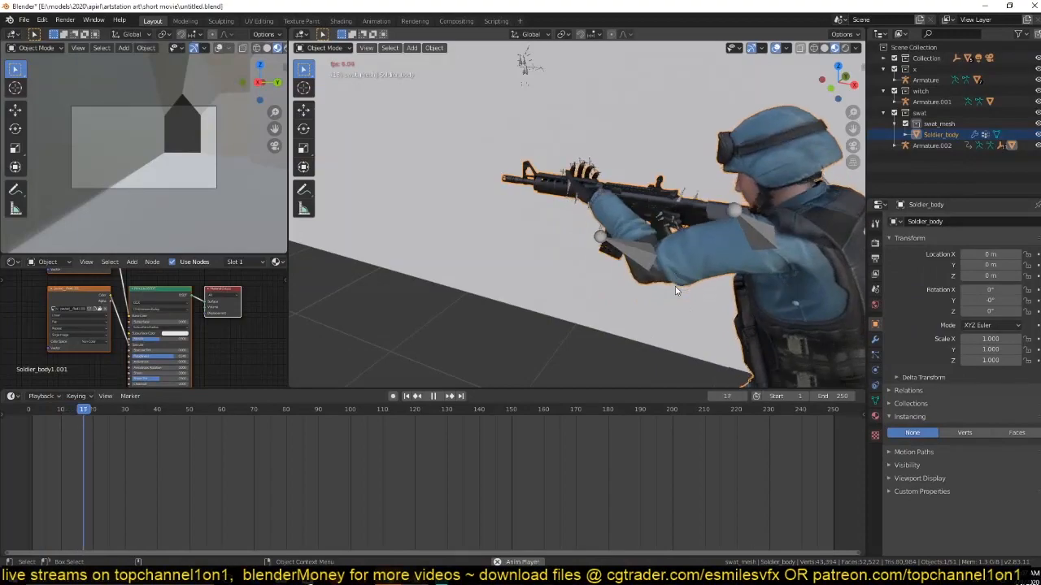
{"action": "key", "text": "Escape"}
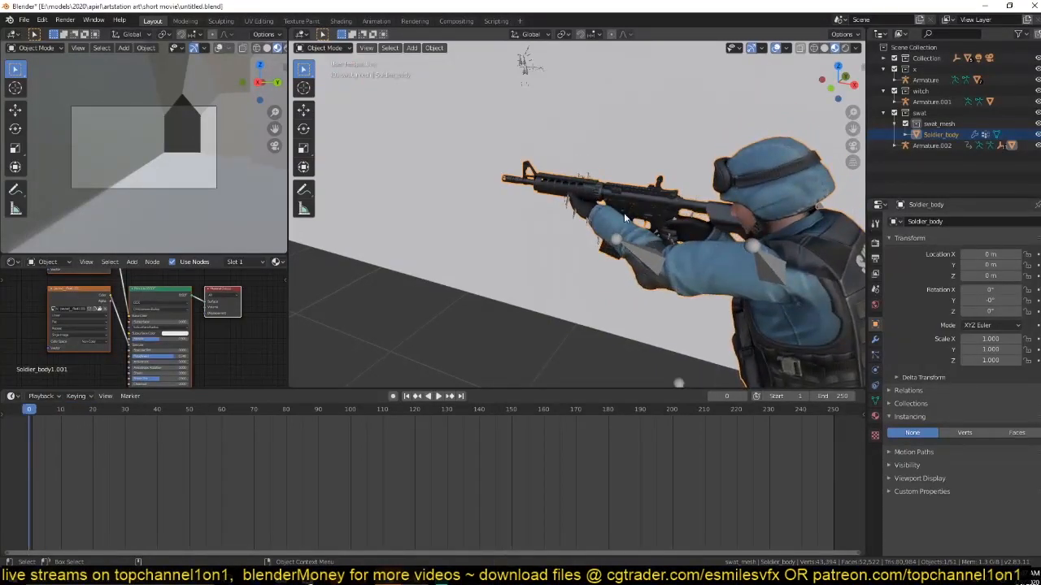
Inspect the soldier's armature and the joined soldier-and-rifle mesh in edit mode around the hands.
{"action": "left_click", "coordinate": [640, 255]}
{"action": "middle_click_drag", "start_coordinate": [640, 256], "coordinate": [647, 295]}
{"action": "scroll", "coordinate": [705, 237], "scroll_direction": "up", "scroll_amount": 3}
{"action": "key", "text": "Tab"}
{"action": "key", "text": "Tab"}
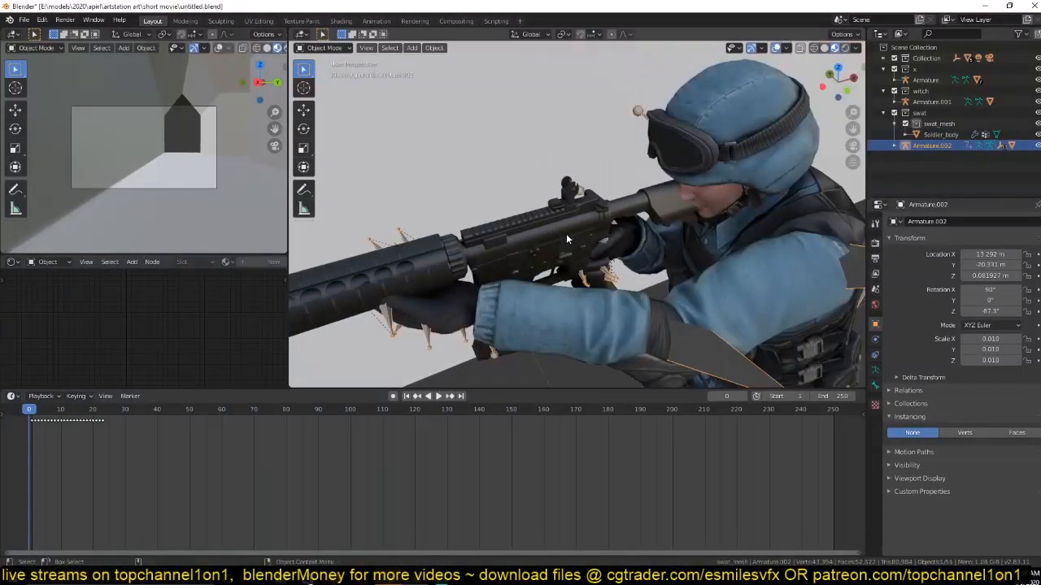
{"action": "left_click", "coordinate": [566, 233]}
{"action": "key", "text": "Tab"}
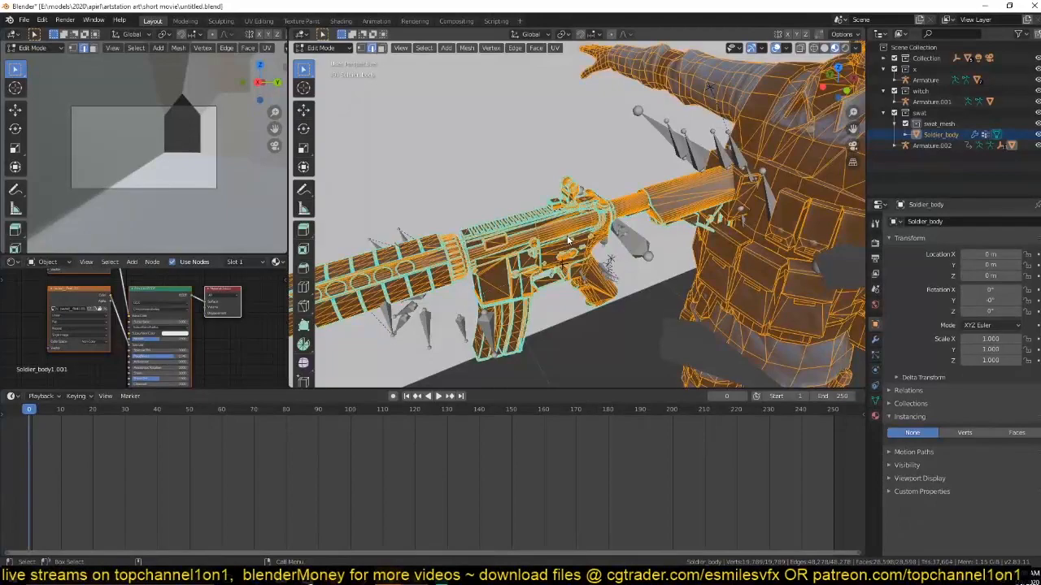
{"action": "key", "text": "Tab"}
{"action": "scroll", "coordinate": [578, 239], "scroll_direction": "down", "scroll_amount": 4}
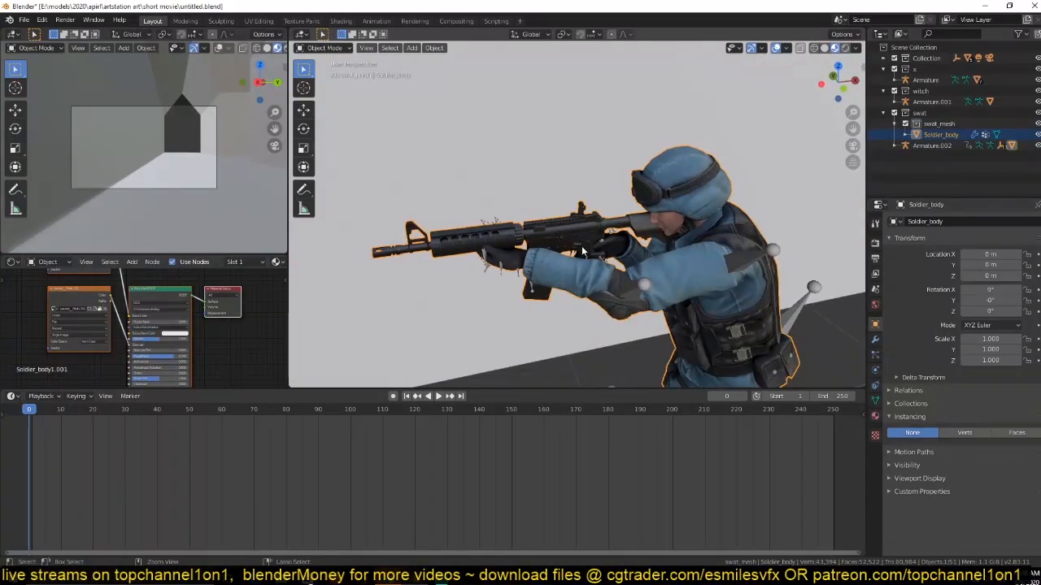
Compare the rest pose of Armature.002 and the joined mesh with the aiming pose in edit and object mode.
{"action": "key", "text": "Tab"}
{"action": "key", "text": "Tab"}
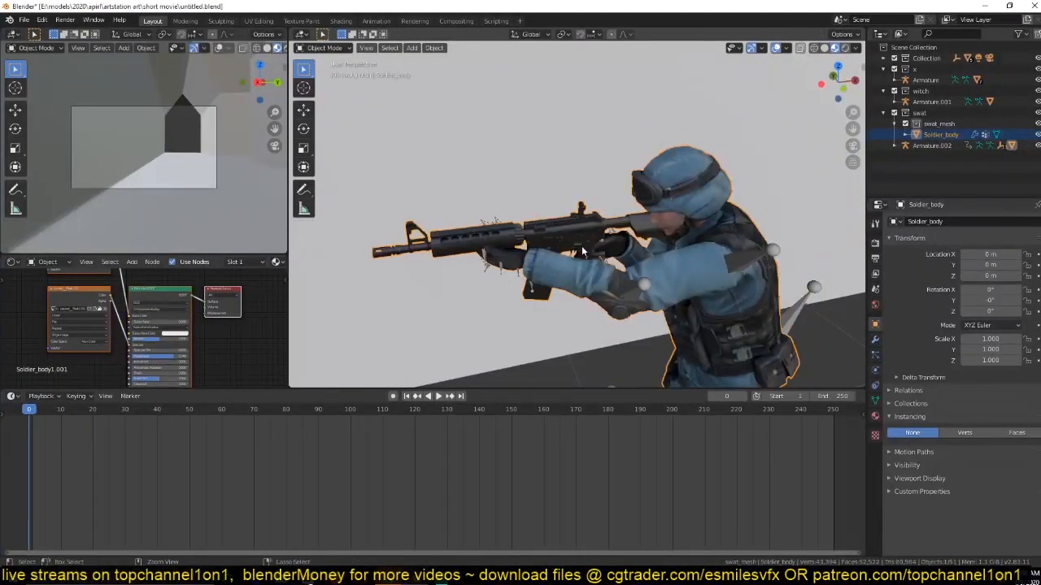
{"action": "left_click", "coordinate": [581, 246]}
{"action": "key", "text": "Tab"}
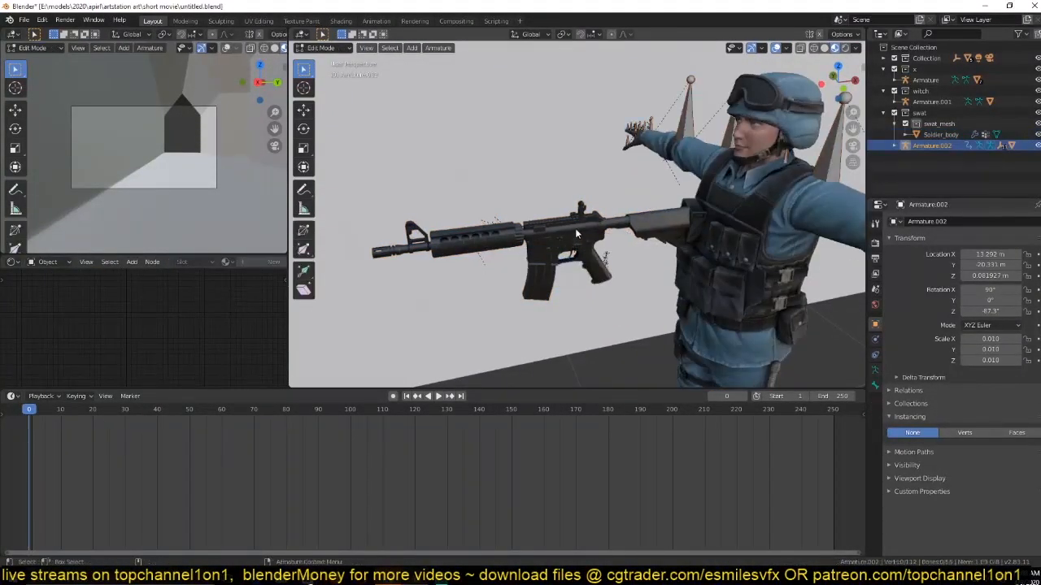
{"action": "key", "text": "Tab"}
{"action": "left_click", "coordinate": [578, 235]}
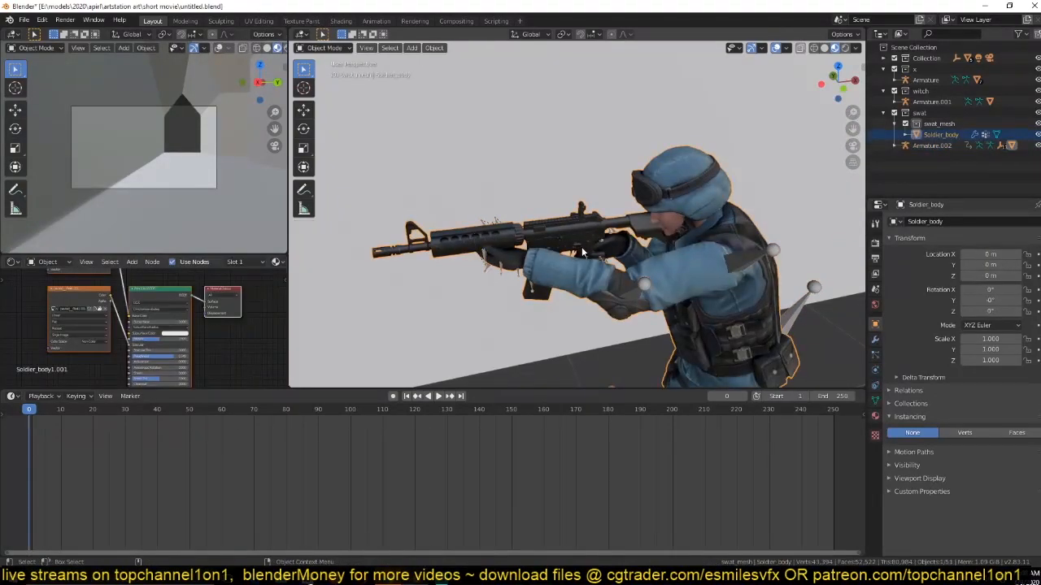
Try moving the joined soldier mesh away from its armature, cancel the move, and recheck both objects in edit mode.
{"action": "key", "text": "Tab"}
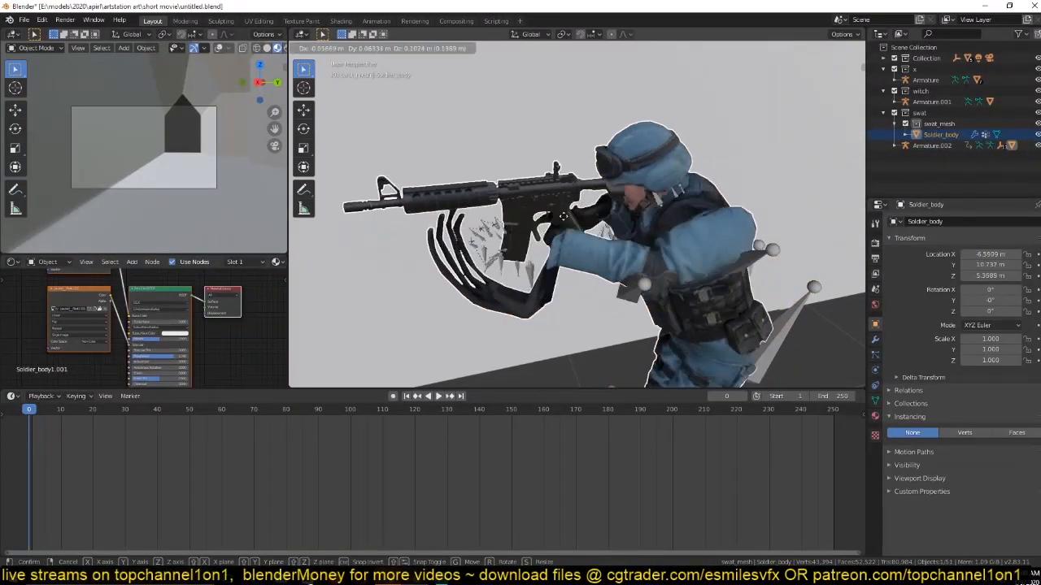
{"action": "key", "text": "Tab"}
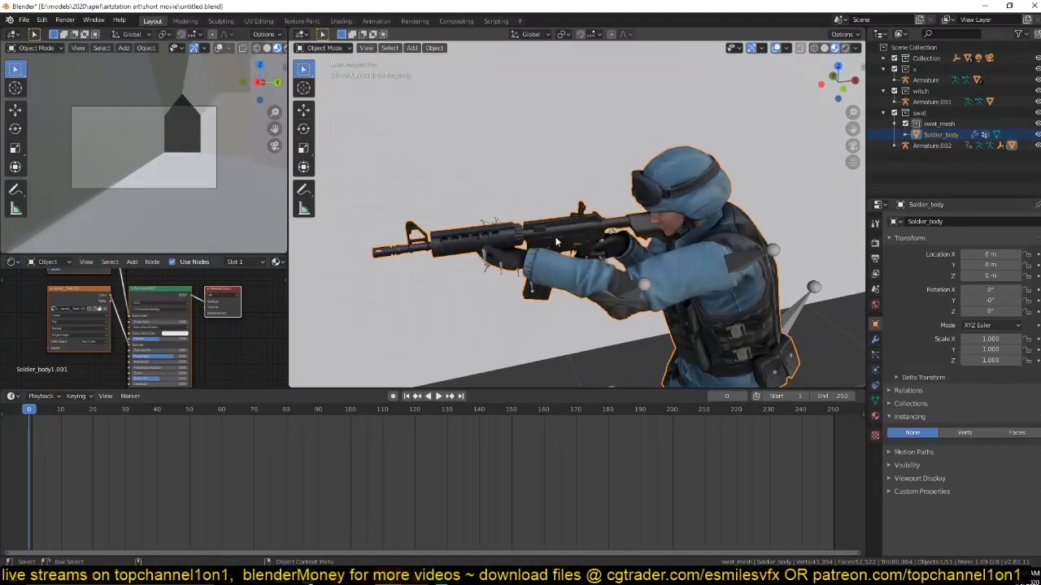
{"action": "key", "text": "Tab"}
{"action": "key", "text": "ctrl"}
{"action": "key", "text": "Tab"}
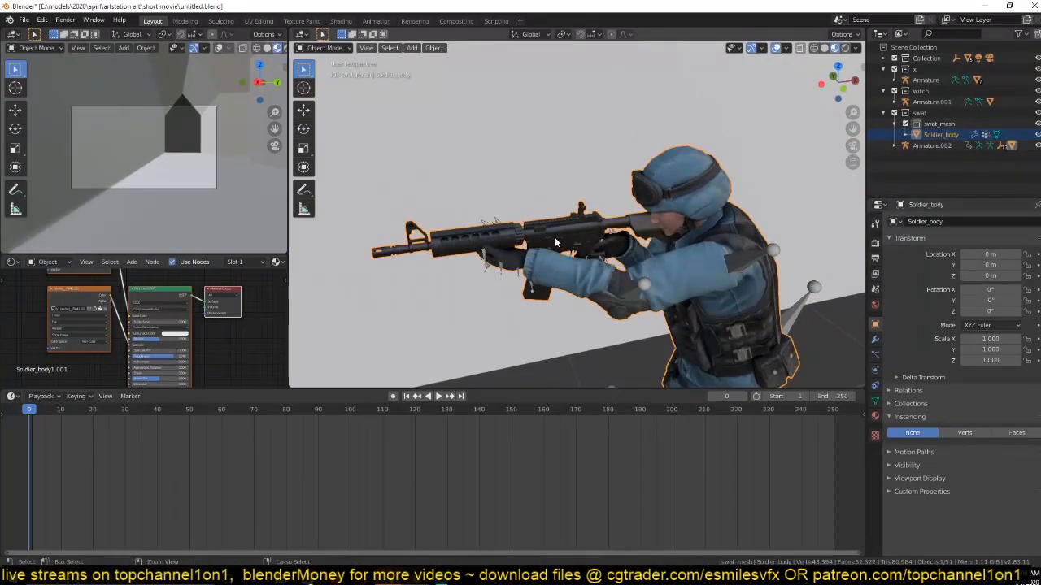
{"action": "left_click", "coordinate": [555, 242]}
{"action": "key", "text": "Tab"}
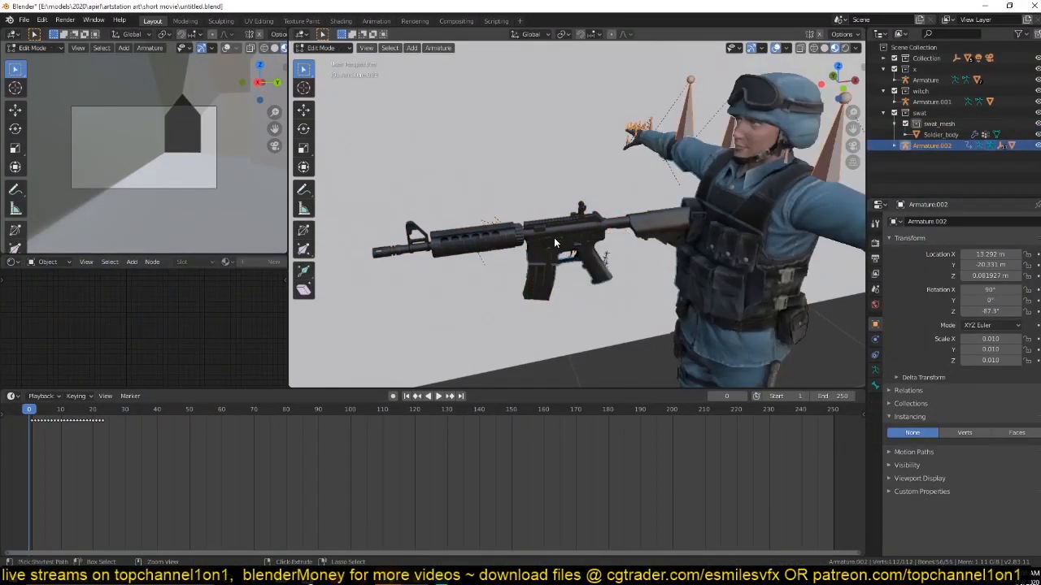
{"action": "key", "text": "Tab"}
{"action": "left_click", "coordinate": [554, 240]}
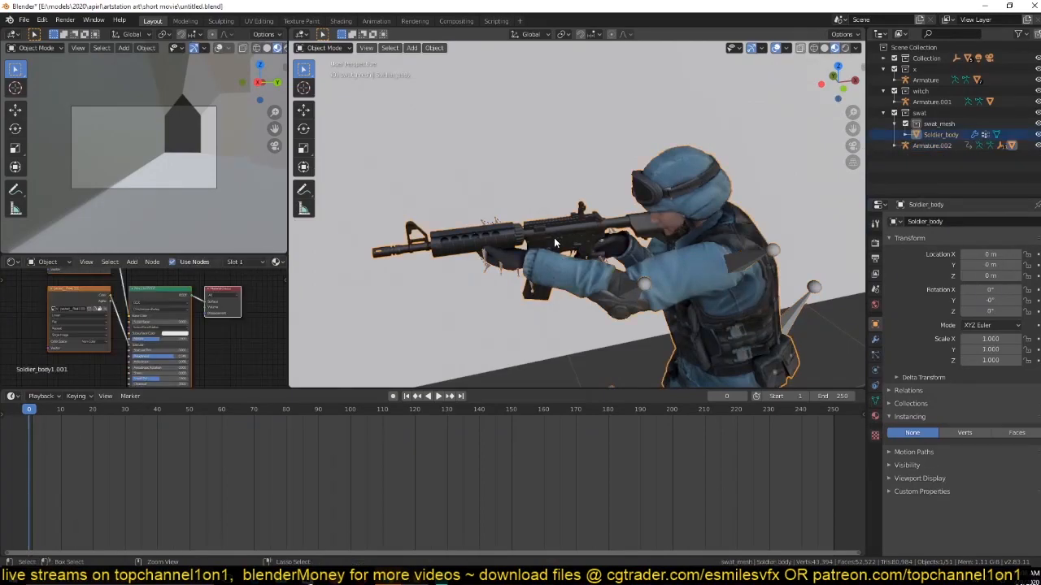
Undo the join of the rifle and soldier body, and select the separate m4a1 object.
{"action": "left_click", "coordinate": [554, 243]}
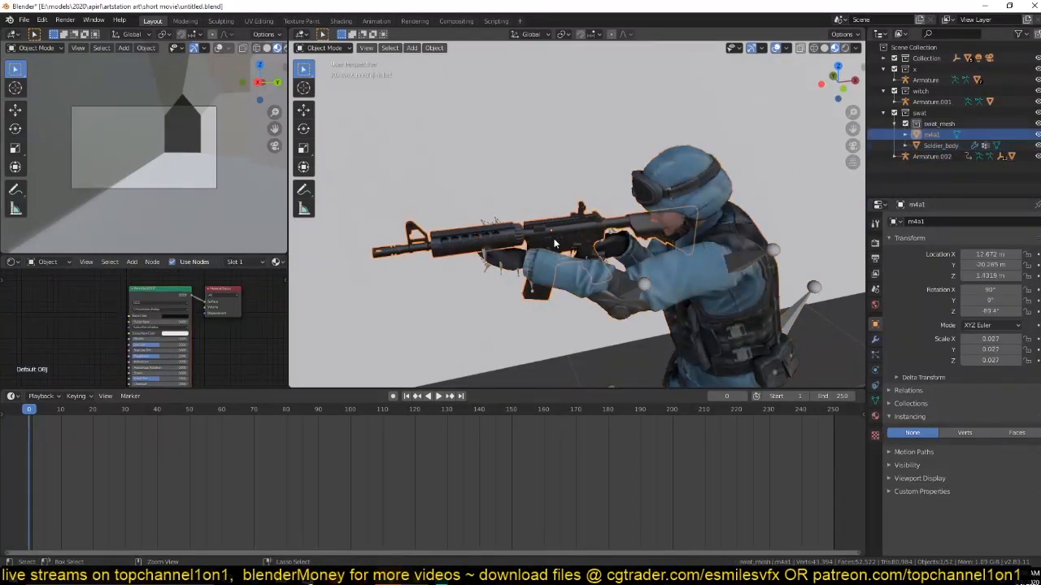
{"action": "key", "text": "ctrl+z"}
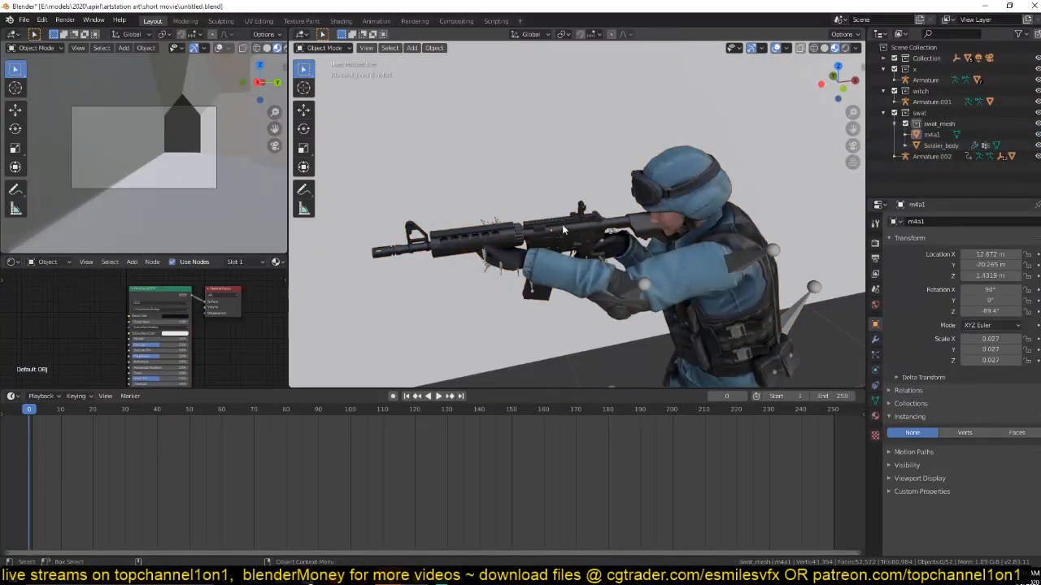
{"action": "left_click", "coordinate": [565, 229]}
{"action": "key", "text": "g"}
{"action": "right_click", "coordinate": [566, 242]}
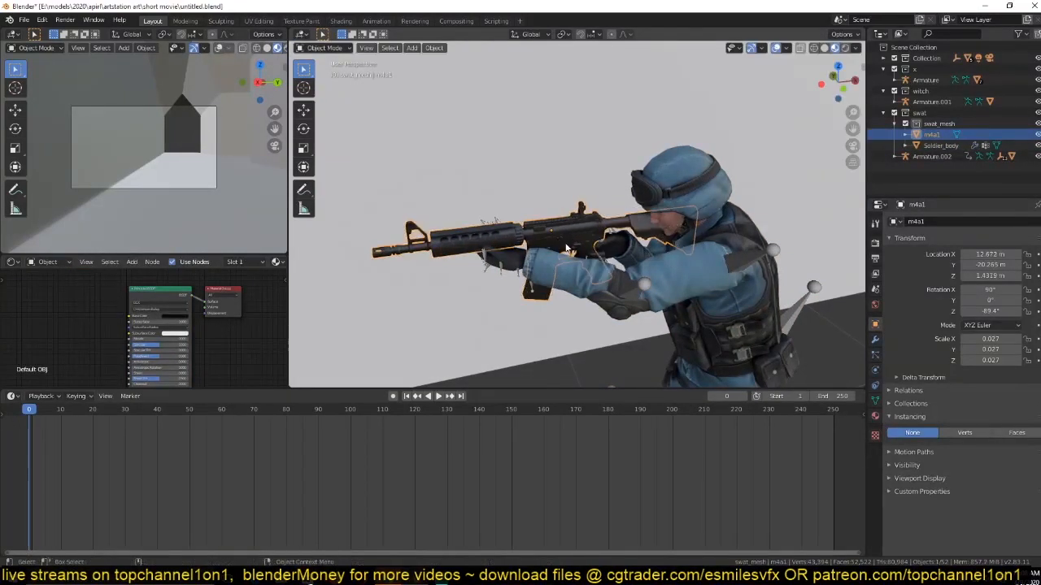
Using pose mode and wireframe display on Armature.002, make a bone of the soldier's trigger hand active, and return to object mode.
{"action": "scroll", "coordinate": [567, 245], "scroll_direction": "up", "scroll_amount": 3}
{"action": "middle_click_drag", "start_coordinate": [581, 248], "coordinate": [528, 255]}
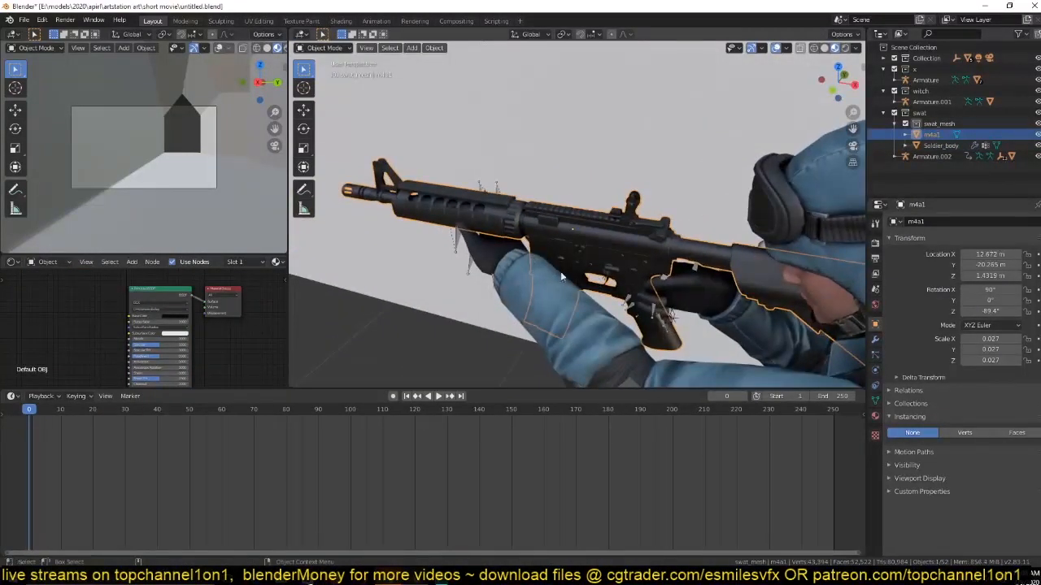
{"action": "left_click", "coordinate": [459, 241]}
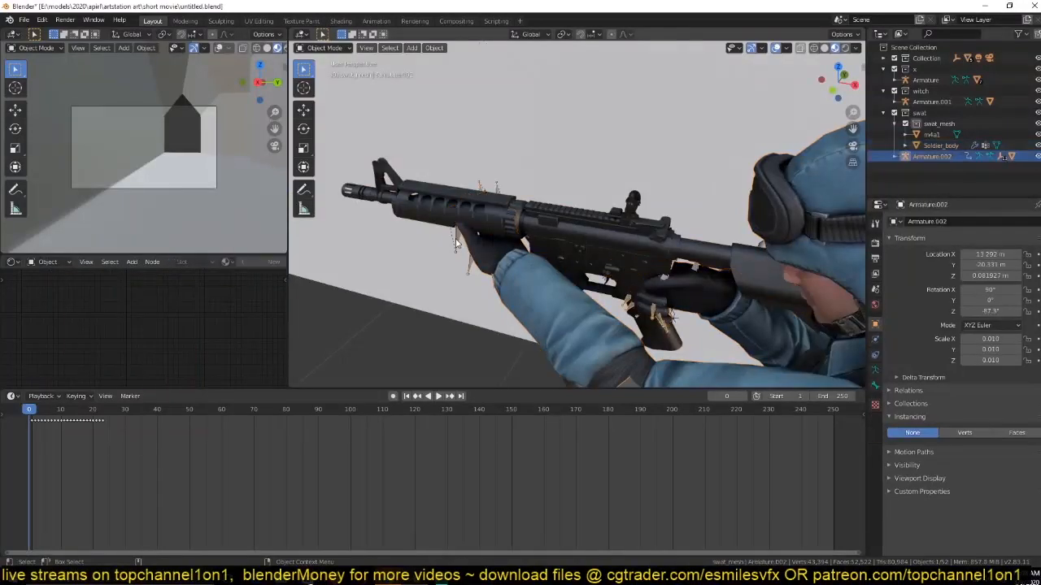
{"action": "key", "text": "ctrl+Tab"}
{"action": "key", "text": "alt+z"}
{"action": "middle_click_drag", "start_coordinate": [532, 251], "coordinate": [535, 238]}
{"action": "key", "text": "space"}
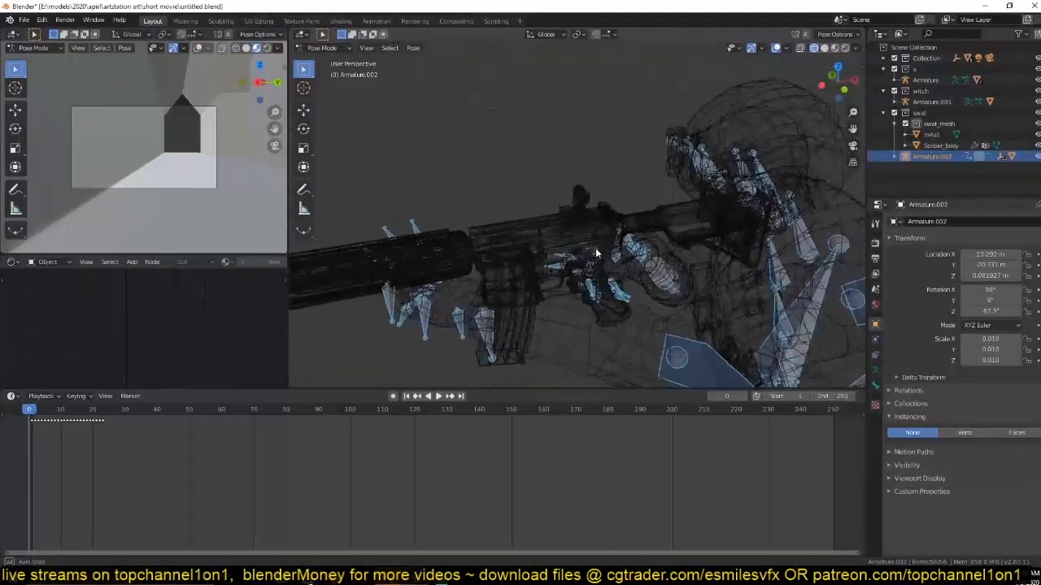
{"action": "key", "text": "Escape"}
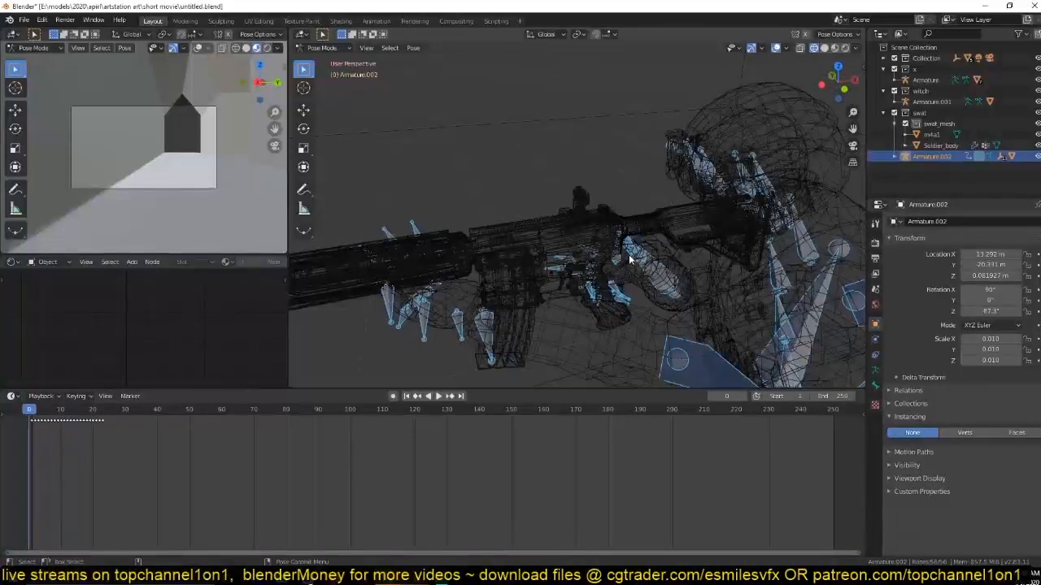
{"action": "left_click", "coordinate": [620, 255]}
{"action": "key", "text": "ctrl+Tab"}
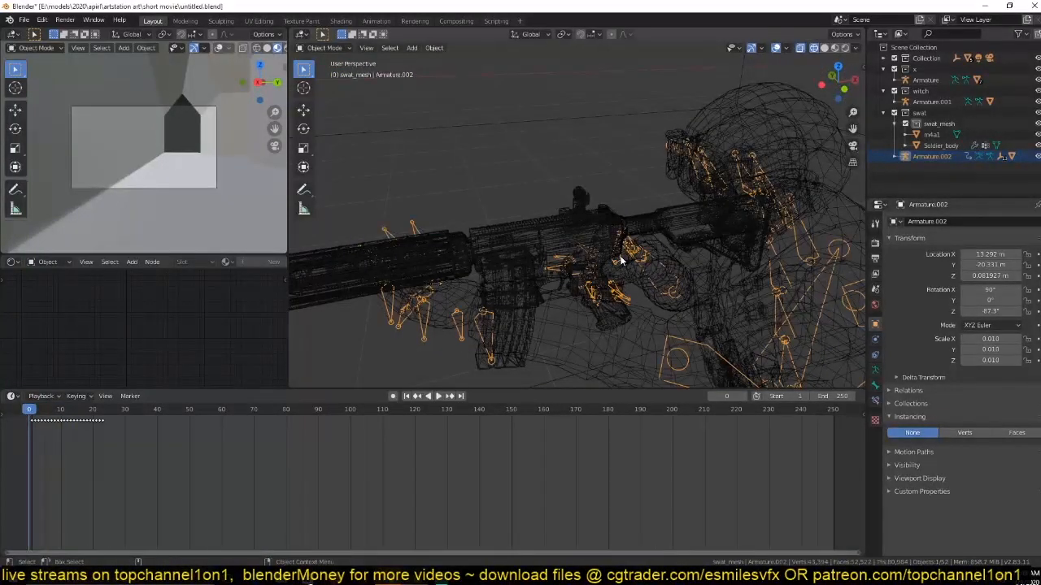
In solid shading, parent the m4a1 rifle to the active hand bone of Armature.002 using the Bone option.
{"action": "key", "text": "alt+z"}
{"action": "left_click", "coordinate": [665, 230], "text": "shift"}
{"action": "left_click", "coordinate": [633, 231]}
{"action": "left_click", "coordinate": [618, 256], "text": "shift"}
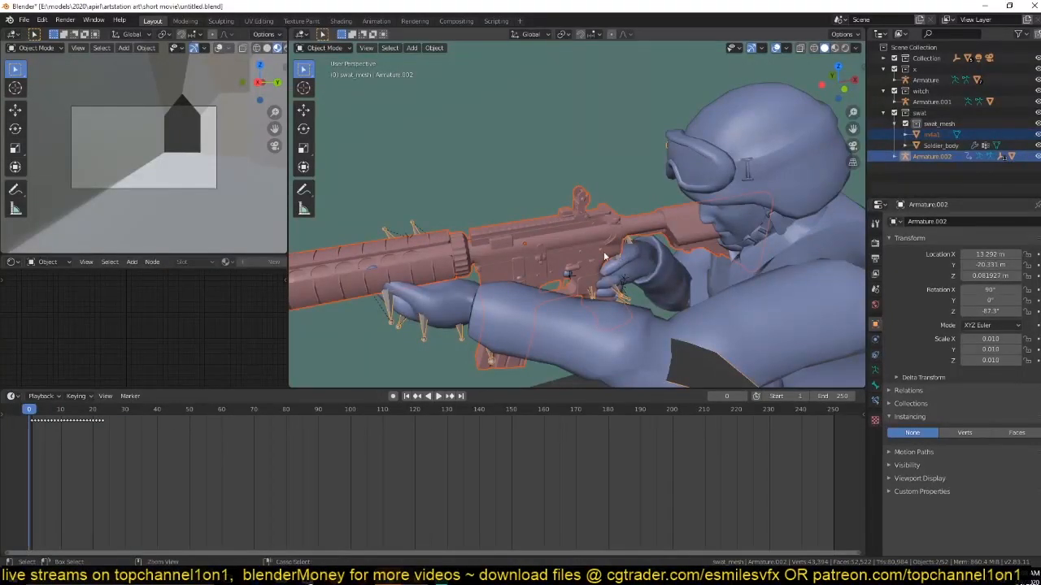
{"action": "key", "text": "ctrl+p"}
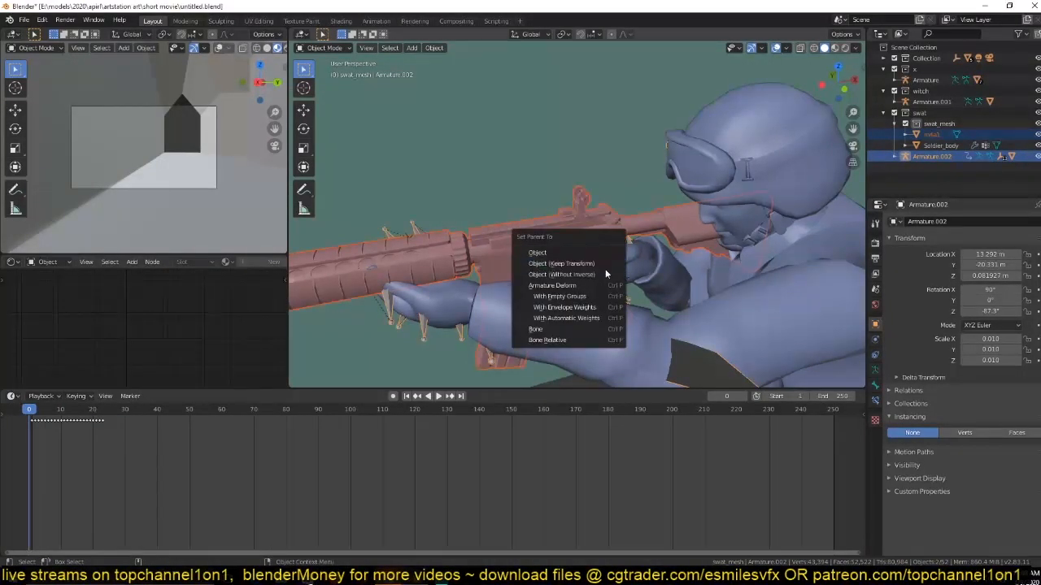
{"action": "left_click", "coordinate": [588, 329]}
Play the animation to check that the parented rifle follows the hand, and save the file.
{"action": "key", "text": "space"}
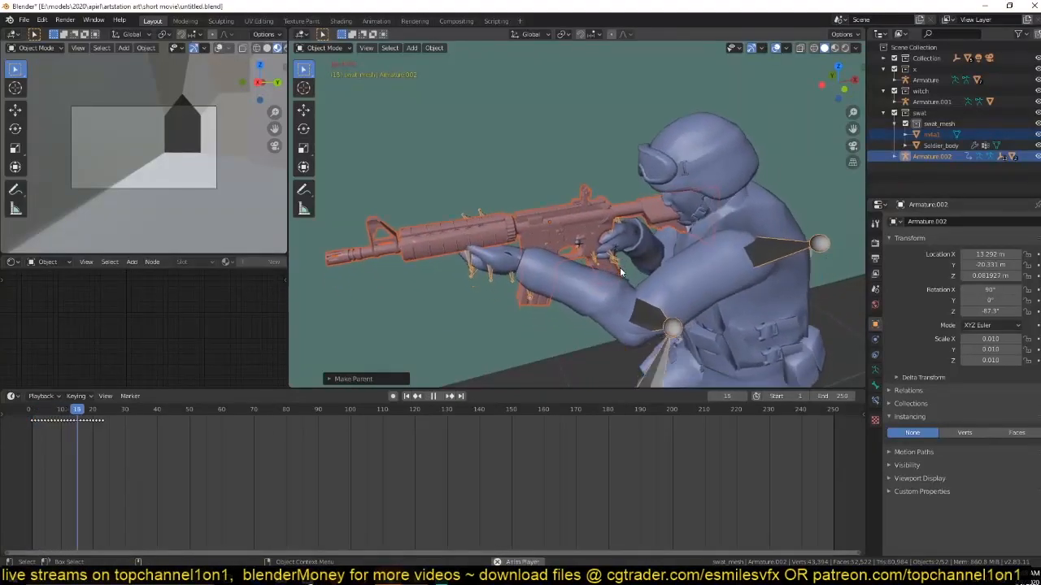
{"action": "key", "text": "Escape"}
{"action": "key", "text": "ctrl+s"}
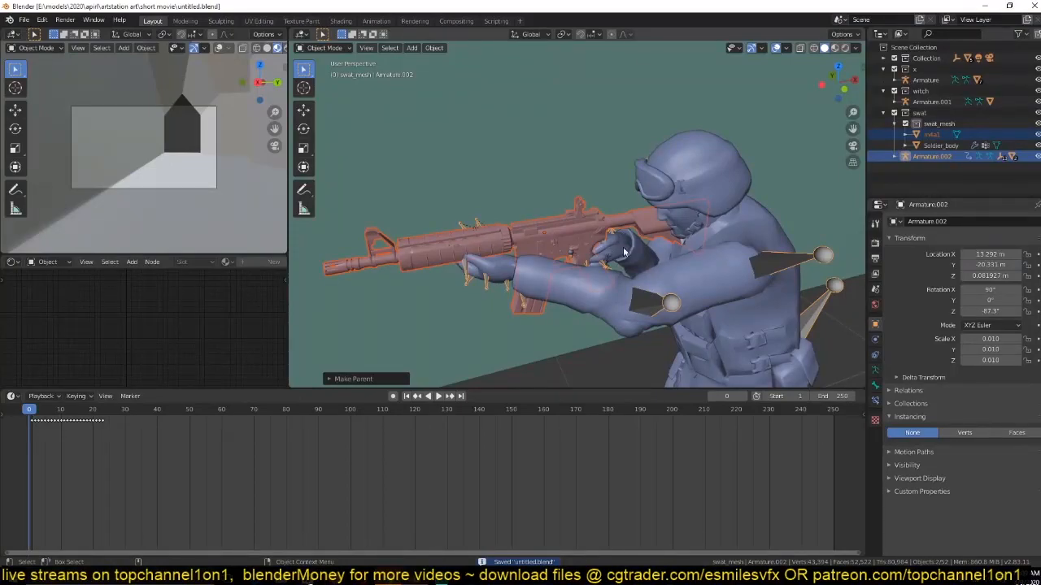
Join the bone-parented rifle into Soldier_body and play the animation to check the result.
{"action": "left_click", "coordinate": [712, 281], "text": "shift"}
{"action": "key", "text": "ctrl+j"}
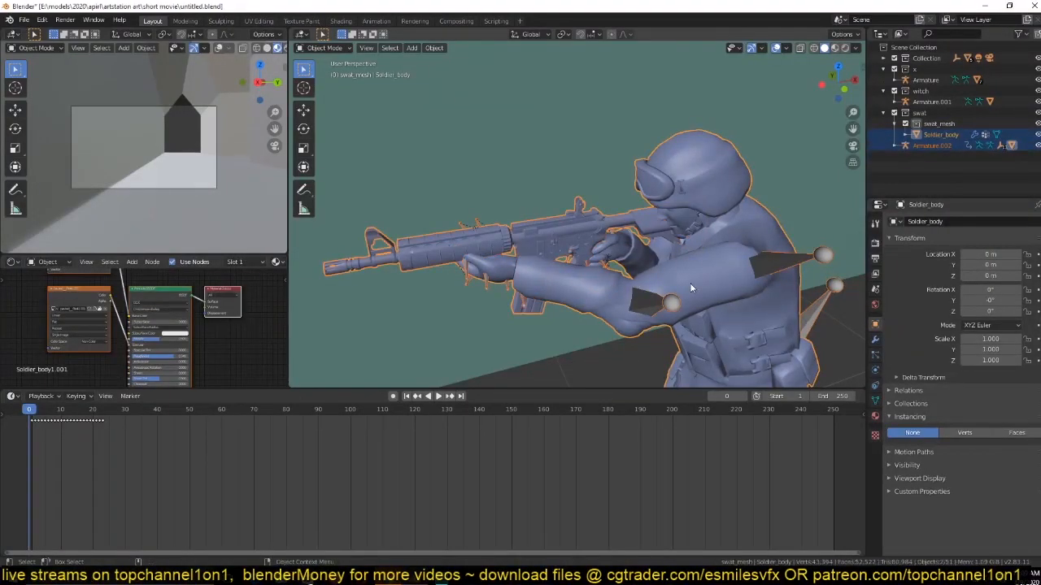
{"action": "key", "text": "space"}
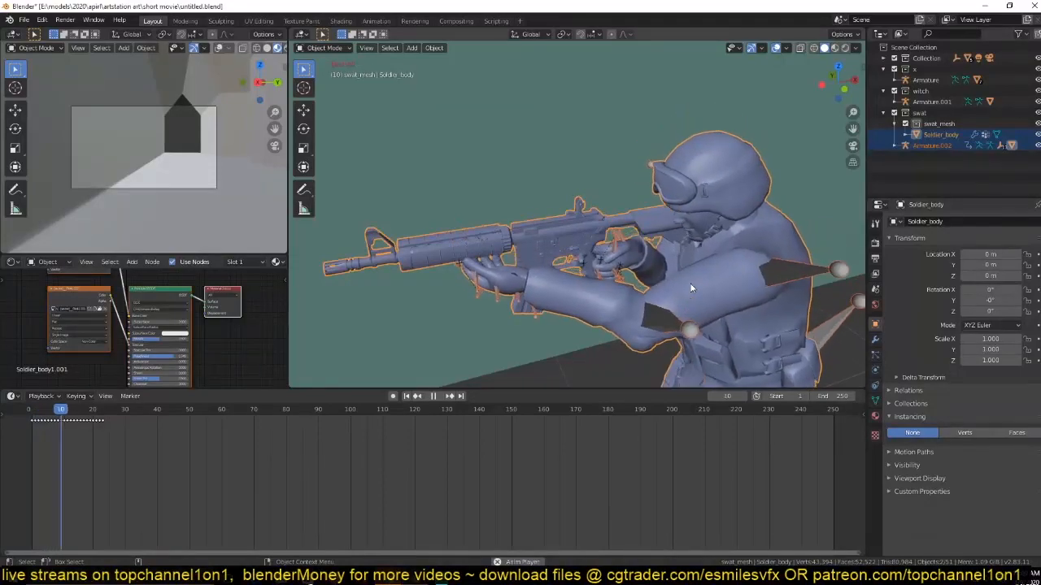
{"action": "key", "text": "Escape"}
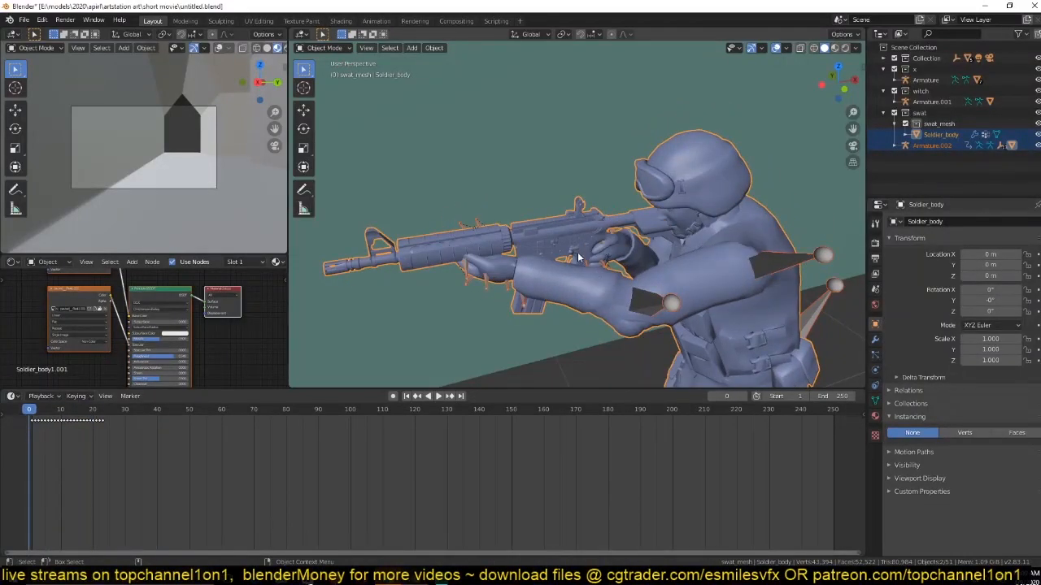
Enter edit mode on Soldier_body and try to select the rifle through its linked geometry, using the top view.
{"action": "scroll", "coordinate": [578, 257], "scroll_direction": "up", "scroll_amount": 4}
{"action": "key", "text": "Tab"}
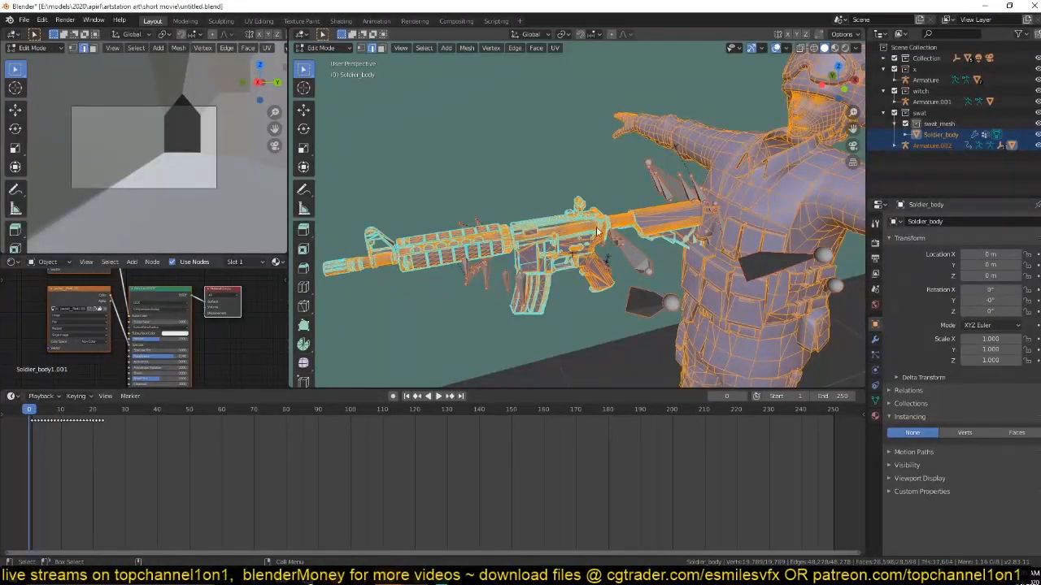
{"action": "left_click", "coordinate": [591, 256]}
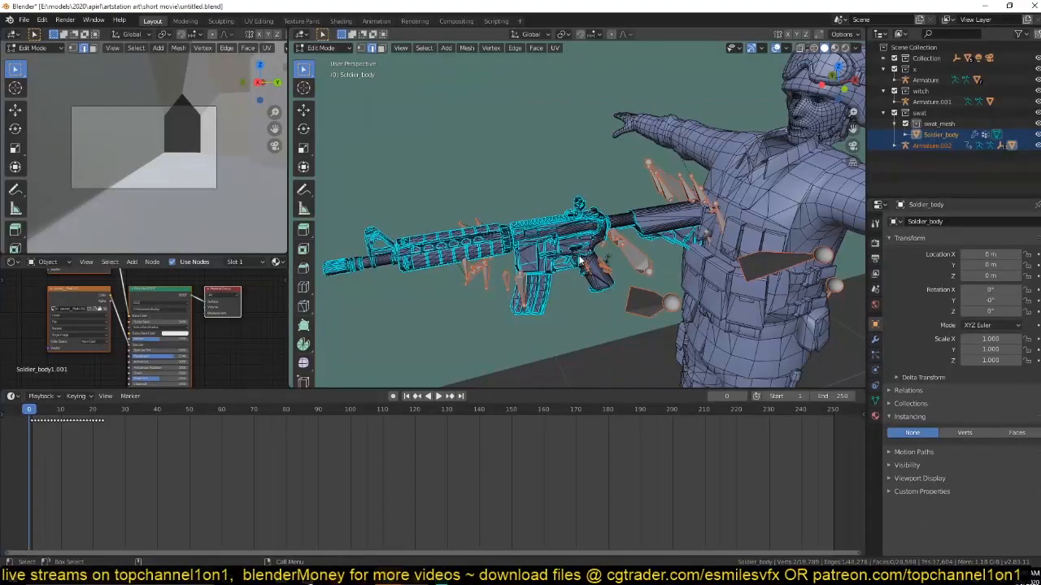
{"action": "key", "text": "ctrl+l"}
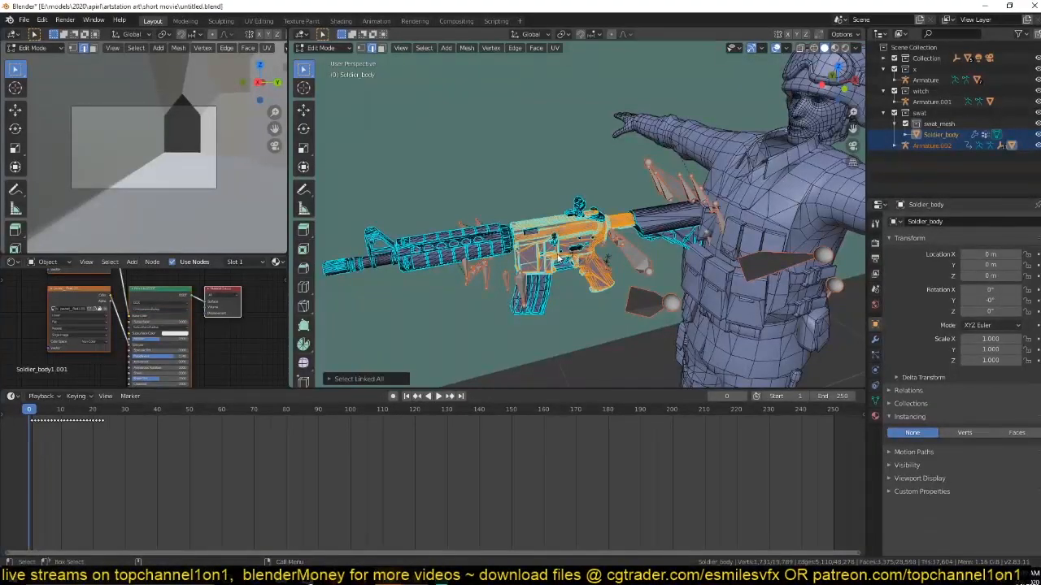
{"action": "key", "text": "KP_7"}
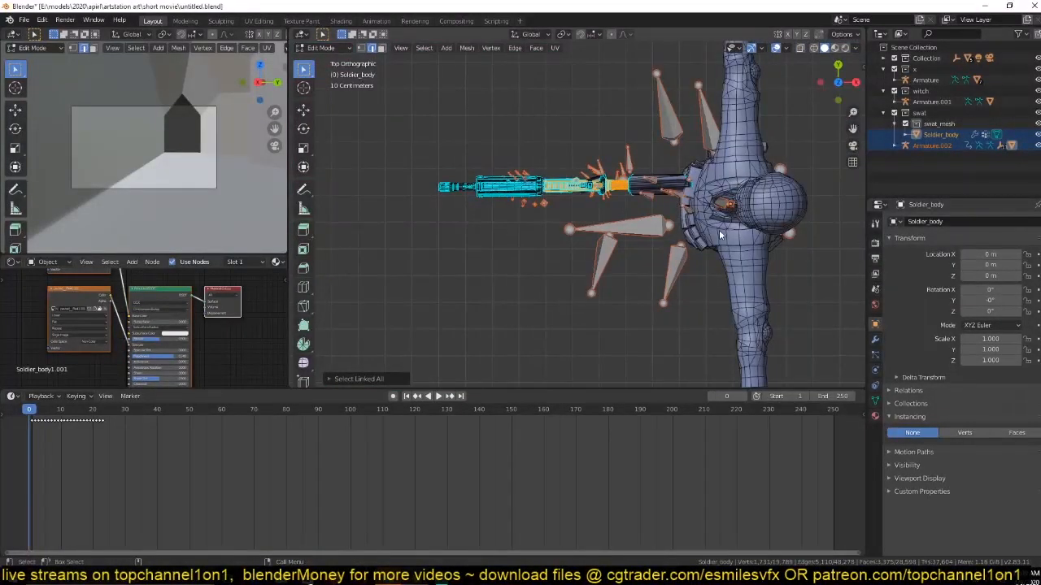
{"action": "key", "text": "ctrl+z"}
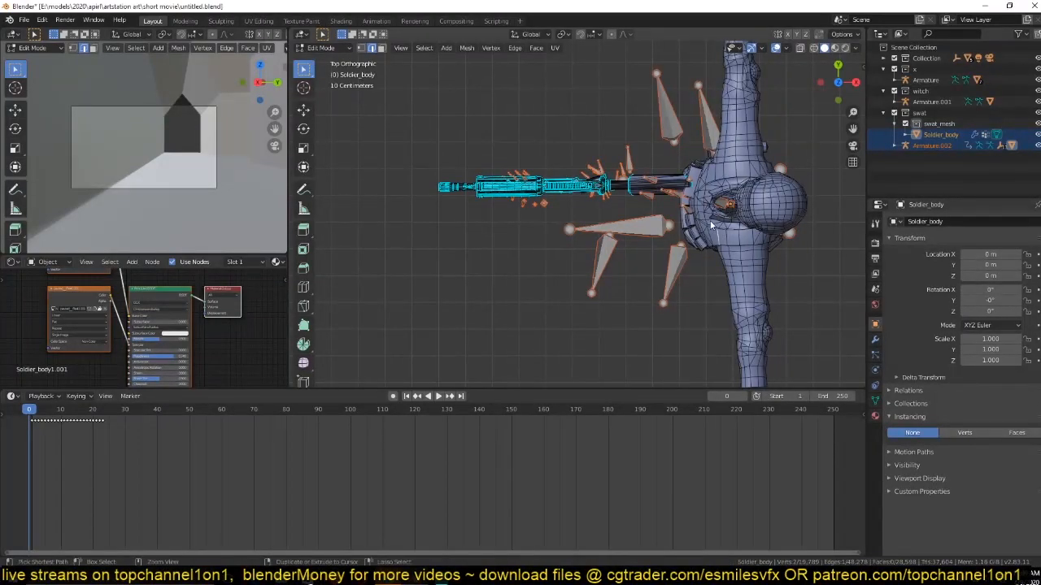
{"action": "key", "text": "ctrl+l"}
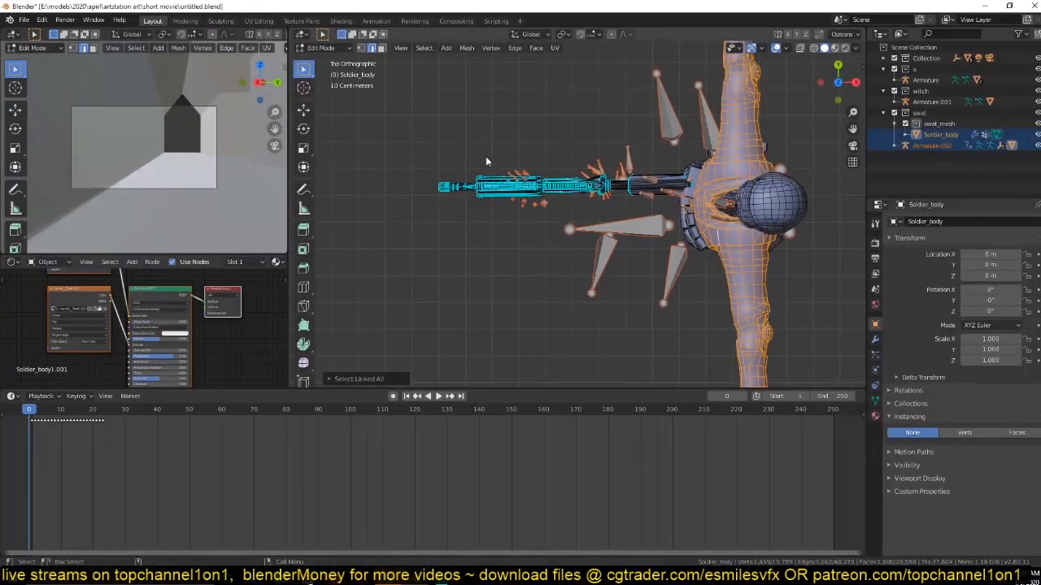
In wireframe display, select all of the m4a1 rifle's geometry within Soldier_body, including the underside of the stock.
{"action": "key", "text": "z"}
{"action": "left_click", "coordinate": [398, 155]}
{"action": "left_click_drag", "start_coordinate": [382, 132], "coordinate": [639, 253]}
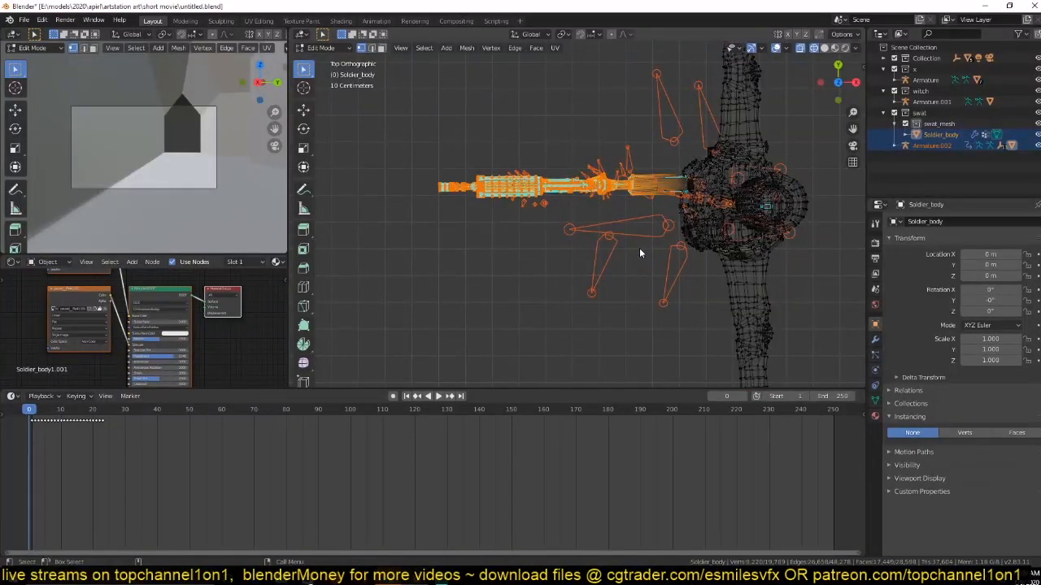
{"action": "key", "text": "ctrl+l"}
{"action": "key", "text": "KP_1"}
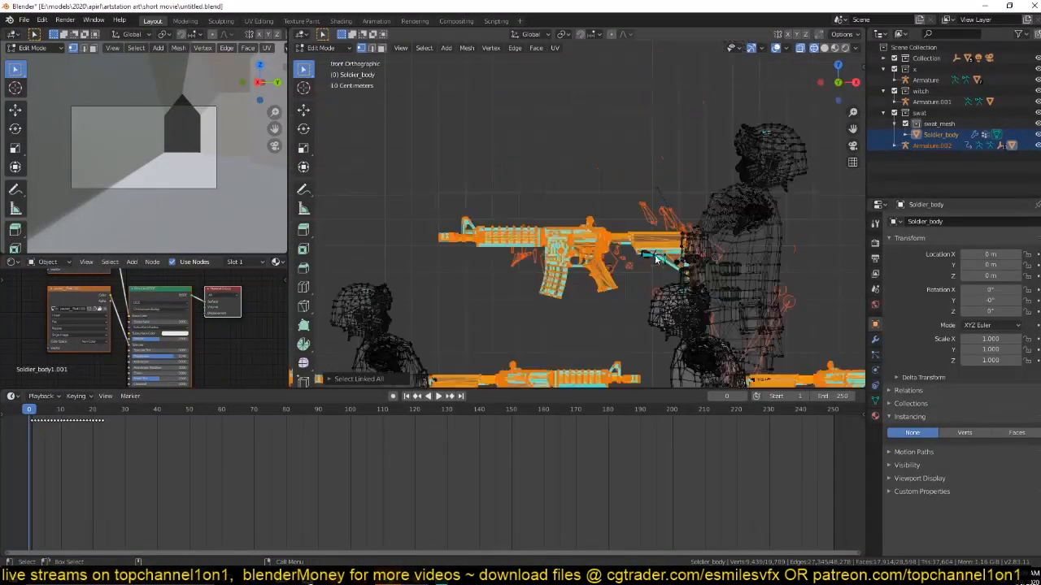
{"action": "scroll", "coordinate": [683, 268], "scroll_direction": "up", "scroll_amount": 4}
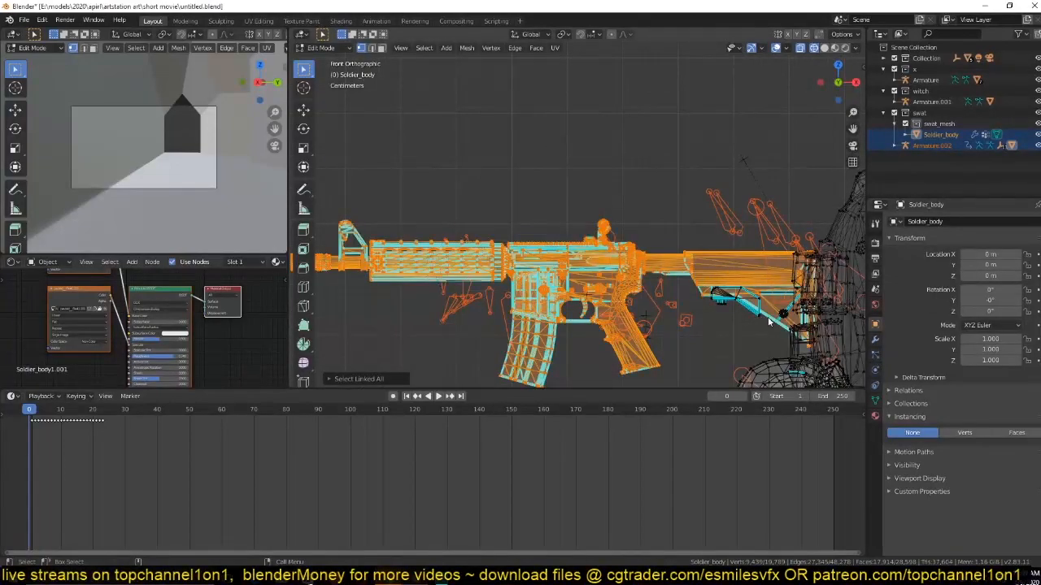
{"action": "scroll", "coordinate": [769, 322], "scroll_direction": "up", "scroll_amount": 1}
{"action": "middle_click_drag", "start_coordinate": [777, 324], "coordinate": [600, 256], "text": "shift"}
{"action": "key", "text": "c"}
{"action": "mouse_move", "coordinate": [638, 281]}
{"action": "left_mouse_down"}
{"action": "mouse_move", "coordinate": [642, 273]}
{"action": "mouse_move", "coordinate": [592, 249]}
{"action": "mouse_move", "coordinate": [557, 242]}
{"action": "mouse_move", "coordinate": [592, 257]}
{"action": "left_mouse_up"}
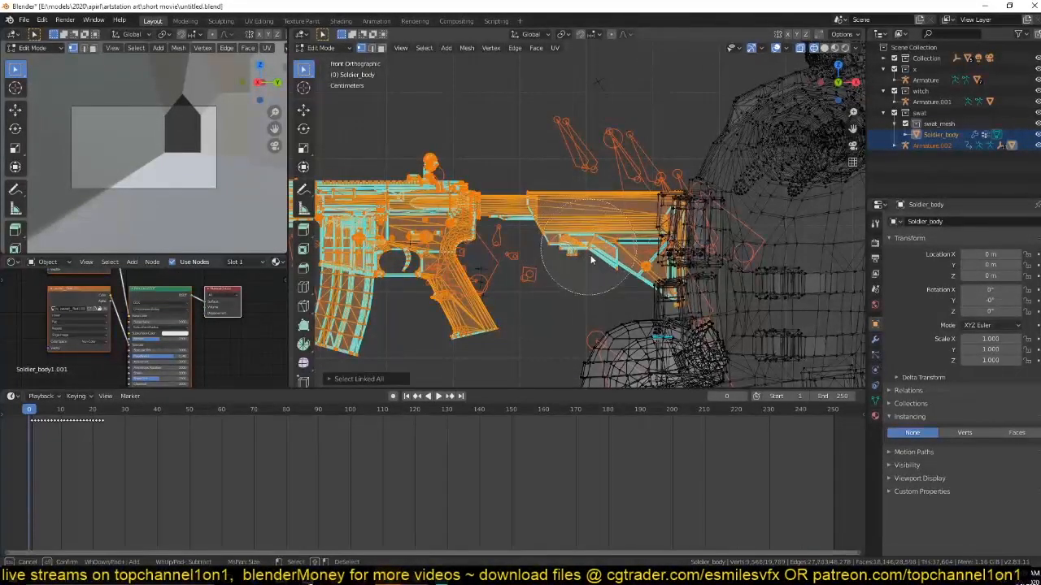
{"action": "right_click", "coordinate": [591, 257]}
Add a new vertex group named gun to Soldier_body.
{"action": "left_click", "coordinate": [875, 399]}
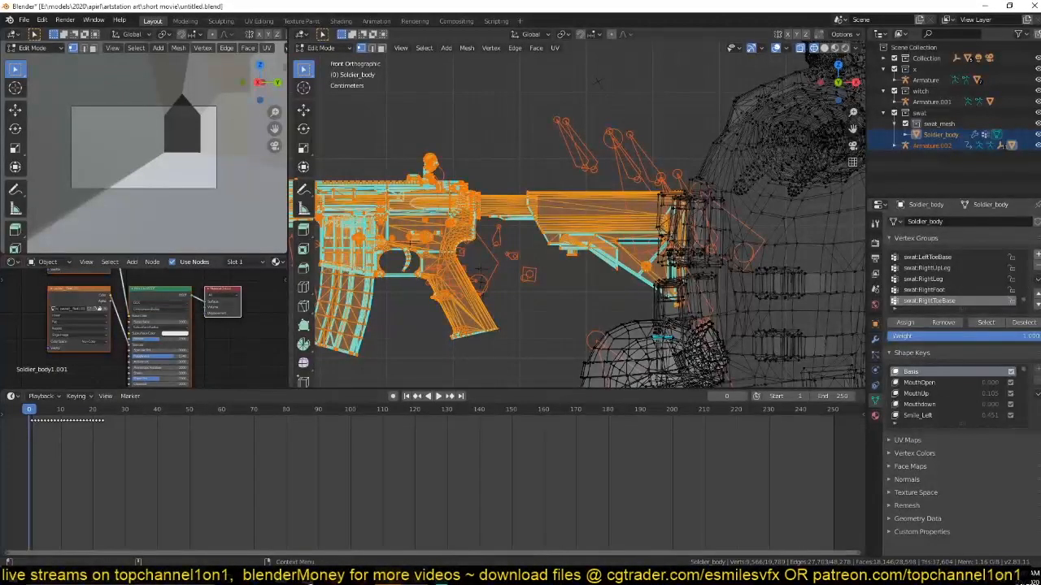
{"action": "left_click", "coordinate": [1036, 254]}
{"action": "double_click", "coordinate": [919, 302]}
{"action": "type", "text": "gun"}
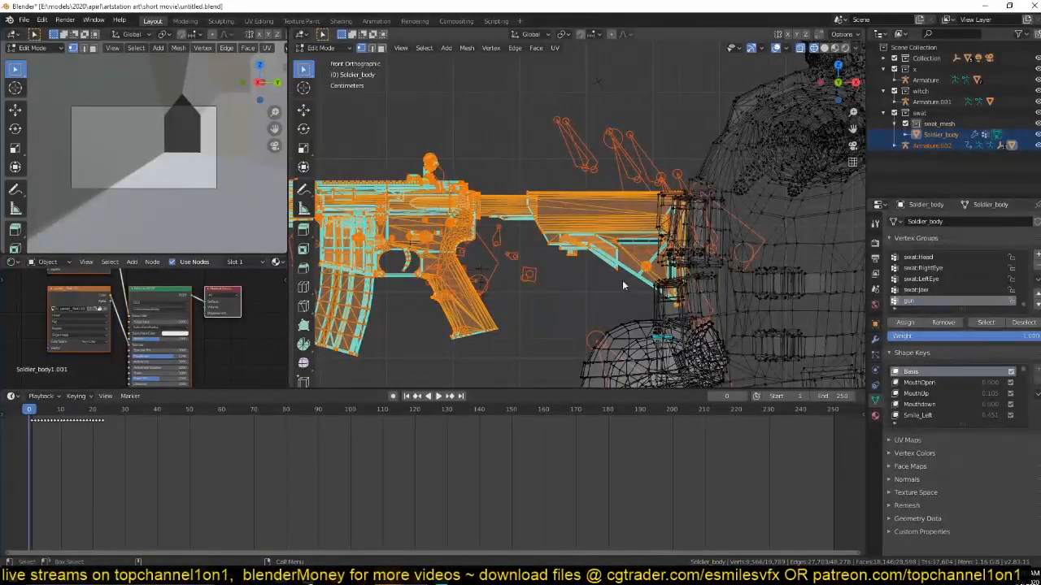
Return Soldier_body to object mode with solid shading and save the file.
{"action": "key", "text": "Tab"}
{"action": "key", "text": "z"}
{"action": "left_click", "coordinate": [618, 236]}
{"action": "middle_click_drag", "start_coordinate": [618, 236], "coordinate": [662, 296]}
{"action": "scroll", "coordinate": [662, 301], "scroll_direction": "up", "scroll_amount": 2}
{"action": "key", "text": "ctrl+s"}
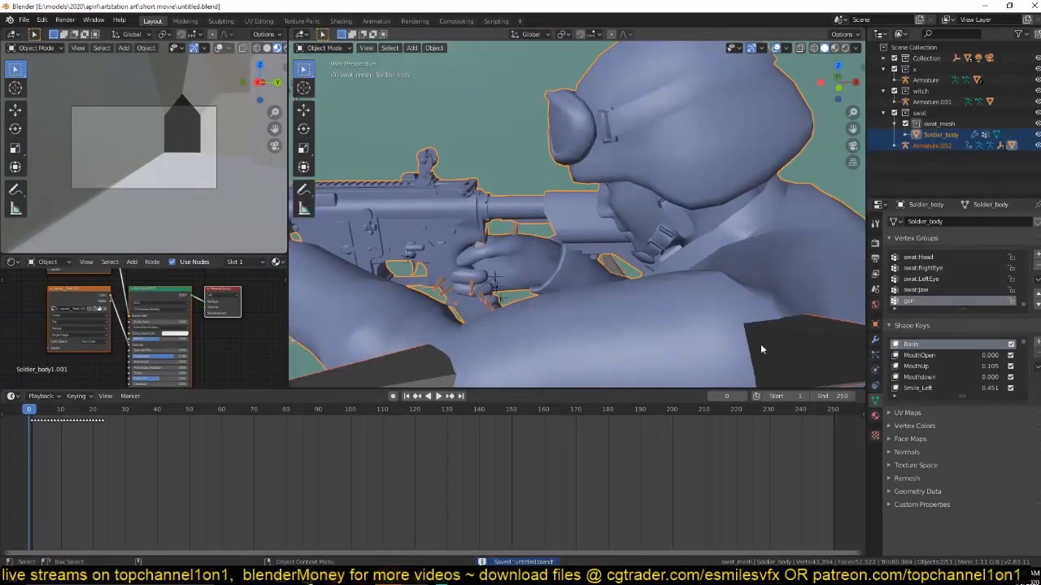
{"action": "left_click", "coordinate": [875, 340]}
{"action": "left_click", "coordinate": [464, 257]}
{"action": "left_click", "coordinate": [486, 234]}
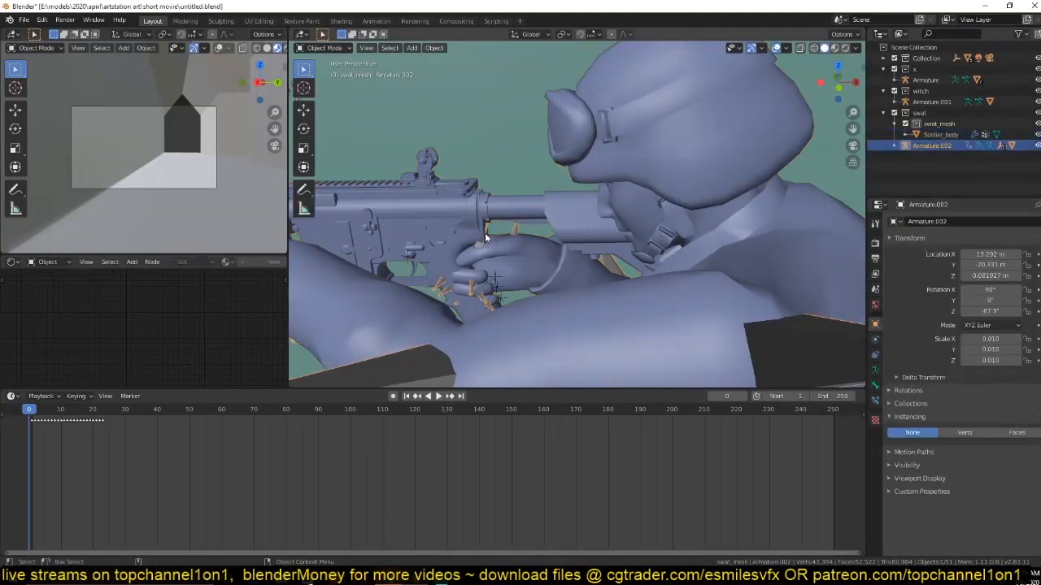
{"action": "key", "text": "ctrl+Tab"}
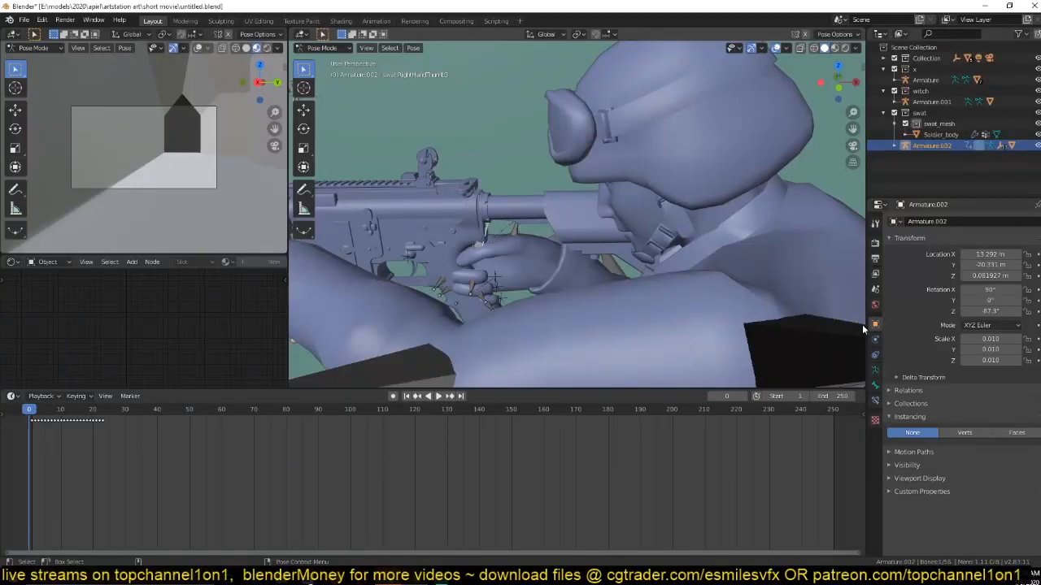
{"action": "left_click", "coordinate": [334, 49]}
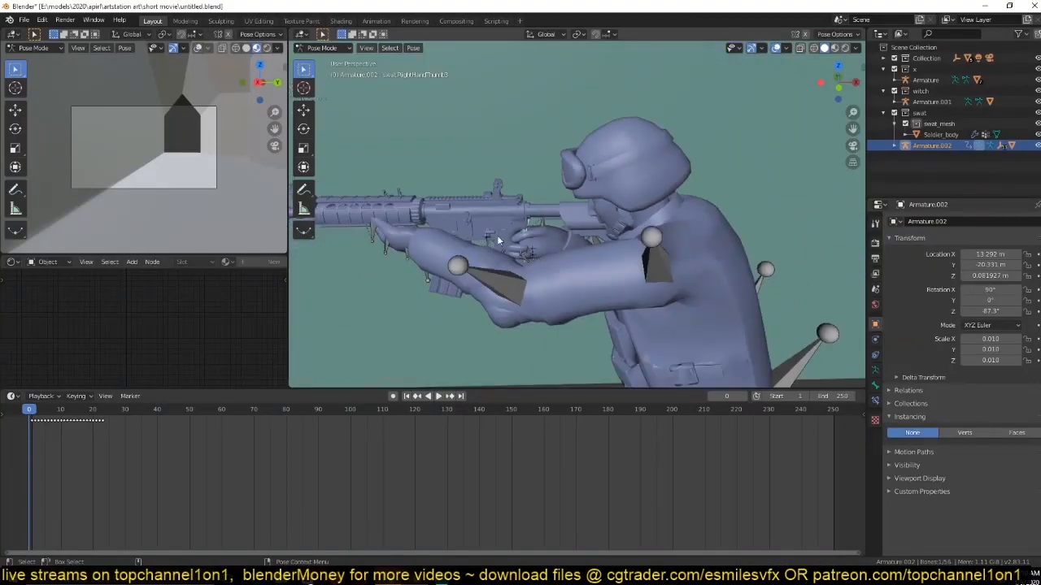
{"action": "left_click", "coordinate": [330, 49]}
{"action": "left_click", "coordinate": [633, 158]}
{"action": "key", "text": "ctrl+Tab"}
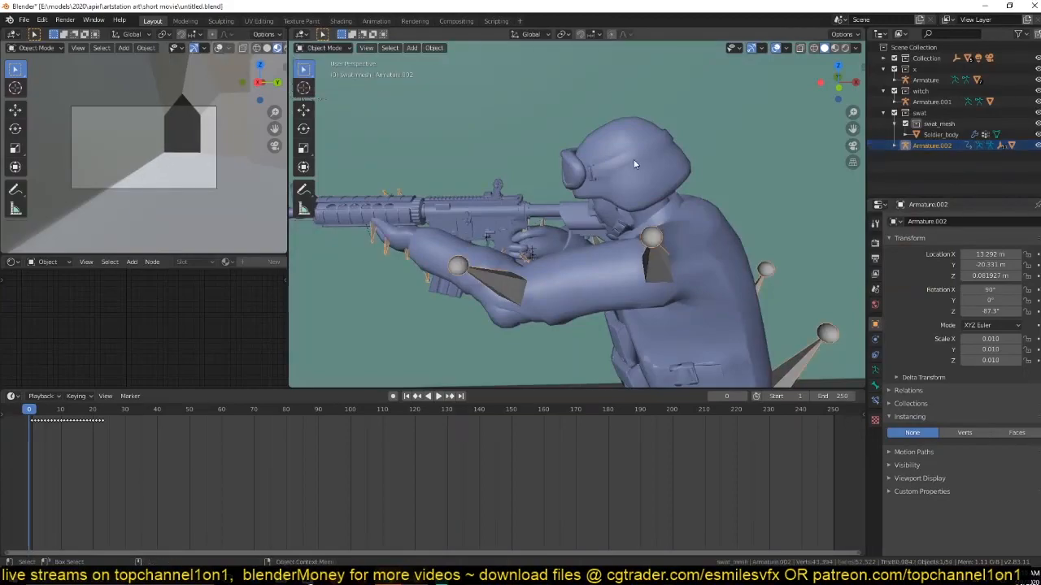
Select Soldier_body, inspect the vertex weights around the rifle and hand in Weight Paint mode, and leave that mode.
{"action": "left_click", "coordinate": [633, 158]}
{"action": "left_click", "coordinate": [637, 175]}
{"action": "left_click", "coordinate": [323, 48]}
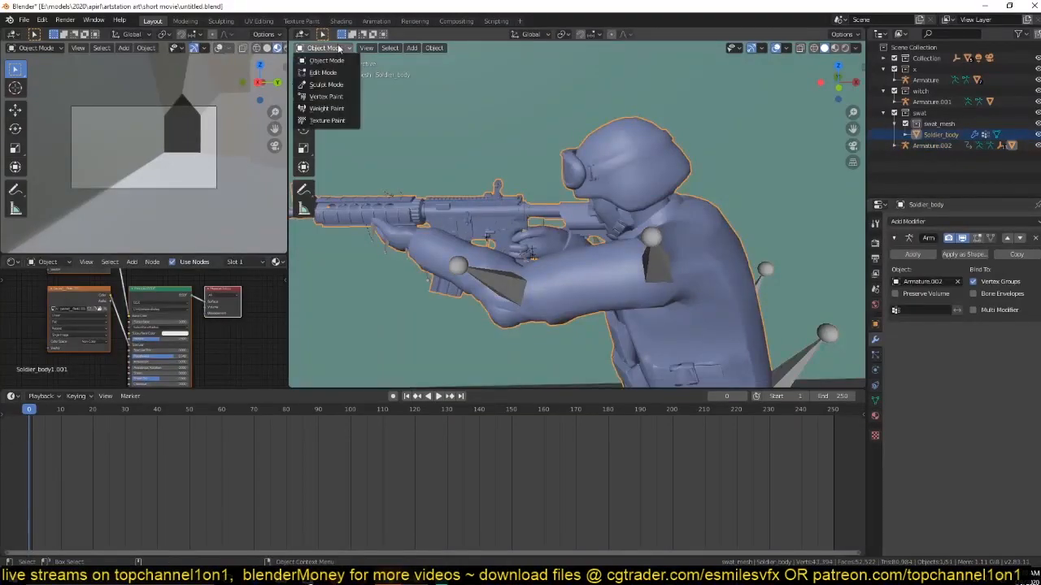
{"action": "left_click", "coordinate": [333, 109]}
{"action": "scroll", "coordinate": [495, 263], "scroll_direction": "up", "scroll_amount": 4}
{"action": "scroll", "coordinate": [495, 263], "scroll_direction": "up", "scroll_amount": 2}
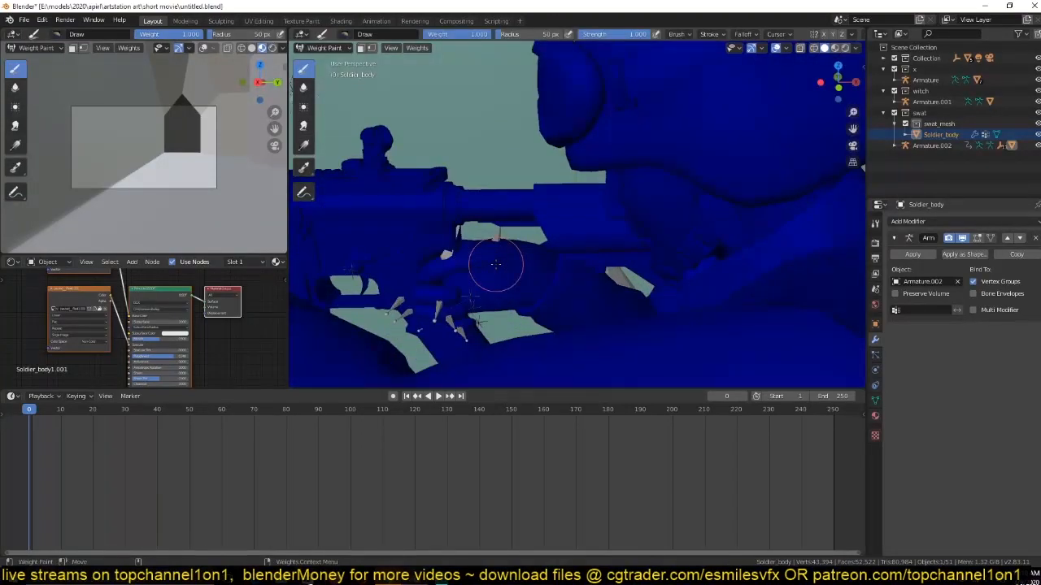
{"action": "left_click", "coordinate": [323, 48]}
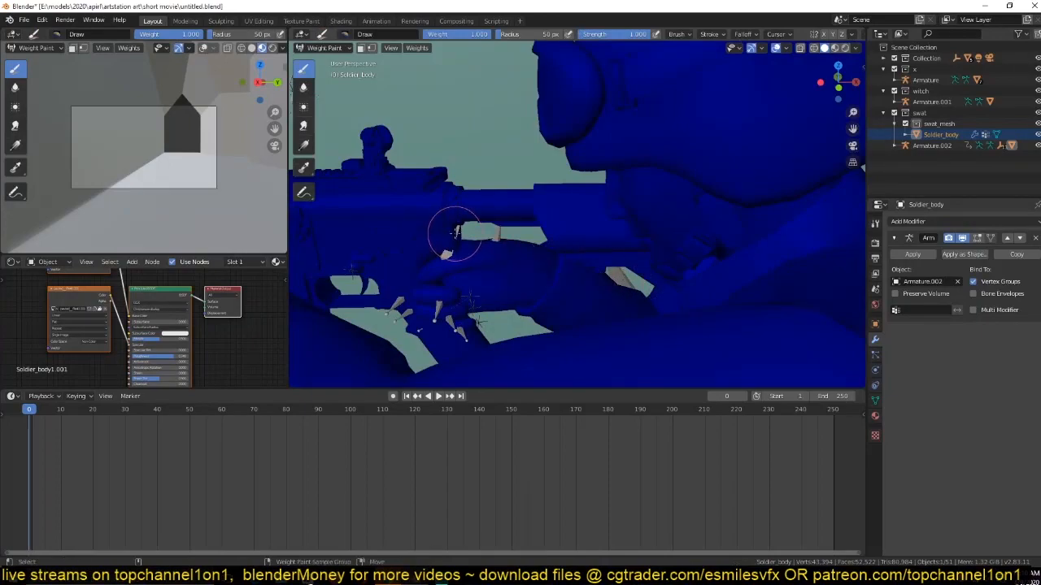
{"action": "scroll", "coordinate": [460, 234], "scroll_direction": "down", "scroll_amount": 5}
{"action": "left_click", "coordinate": [324, 48]}
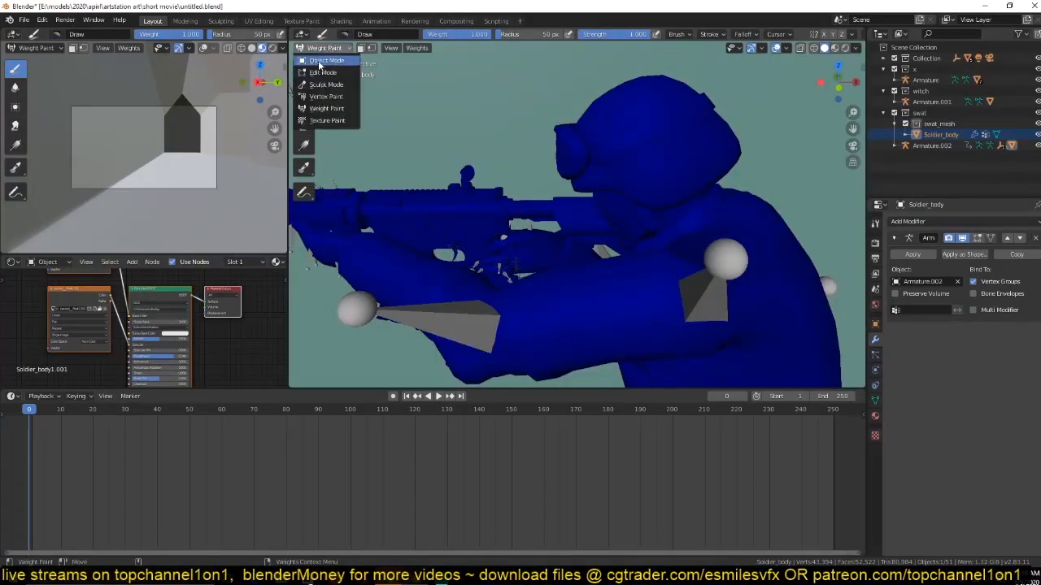
{"action": "left_click", "coordinate": [323, 61]}
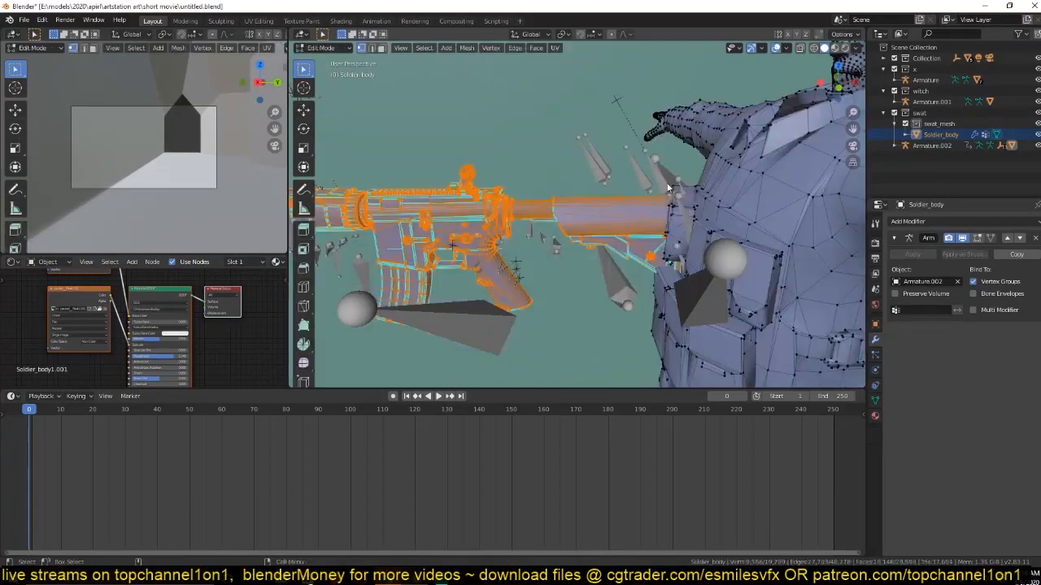
In Soldier_body's edit mode, invert the rifle selection and hide the soldier's body geometry.
{"action": "scroll", "coordinate": [770, 239], "scroll_direction": "down", "scroll_amount": 4}
{"action": "middle_click_drag", "start_coordinate": [781, 253], "coordinate": [793, 269]}
{"action": "key", "text": "ctrl+i"}
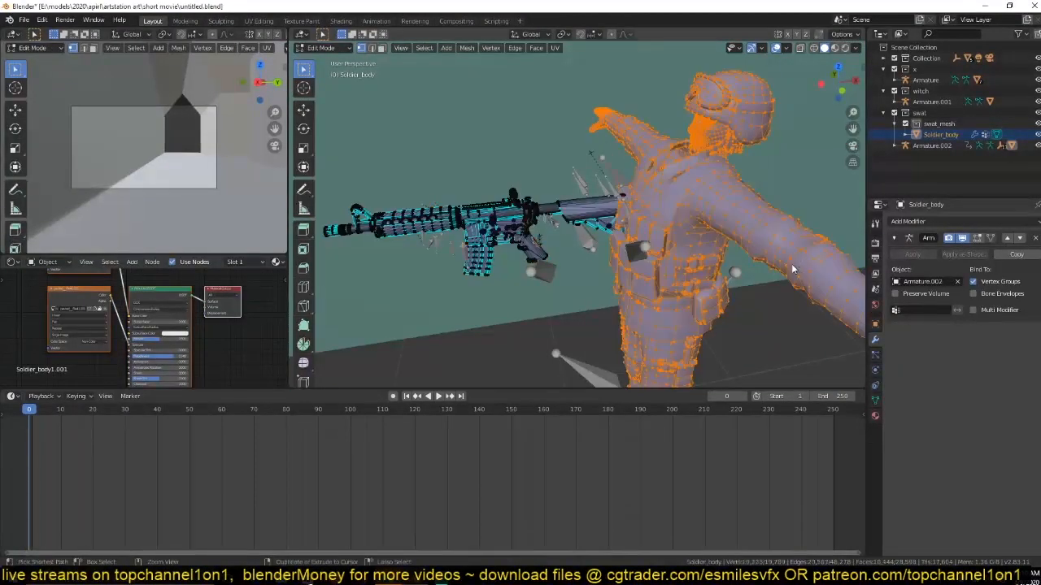
{"action": "key", "text": "h"}
Compare the rifle's placement on Soldier_body between edit mode and object mode.
{"action": "middle_click_drag", "start_coordinate": [701, 265], "coordinate": [665, 261]}
{"action": "scroll", "coordinate": [591, 245], "scroll_direction": "up", "scroll_amount": 3}
{"action": "key", "text": "Tab"}
{"action": "key", "text": "Tab"}
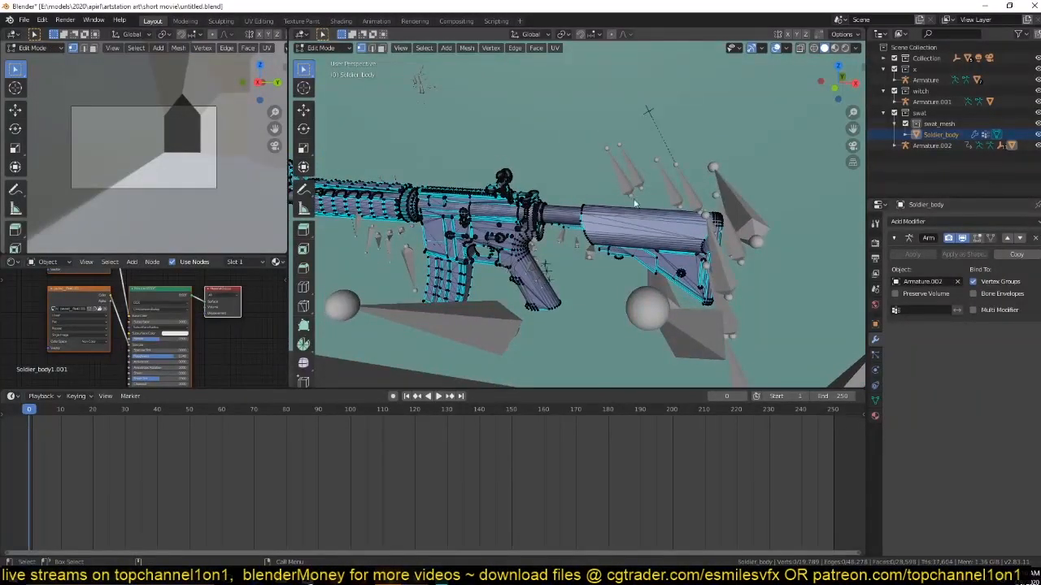
{"action": "key", "text": "Tab"}
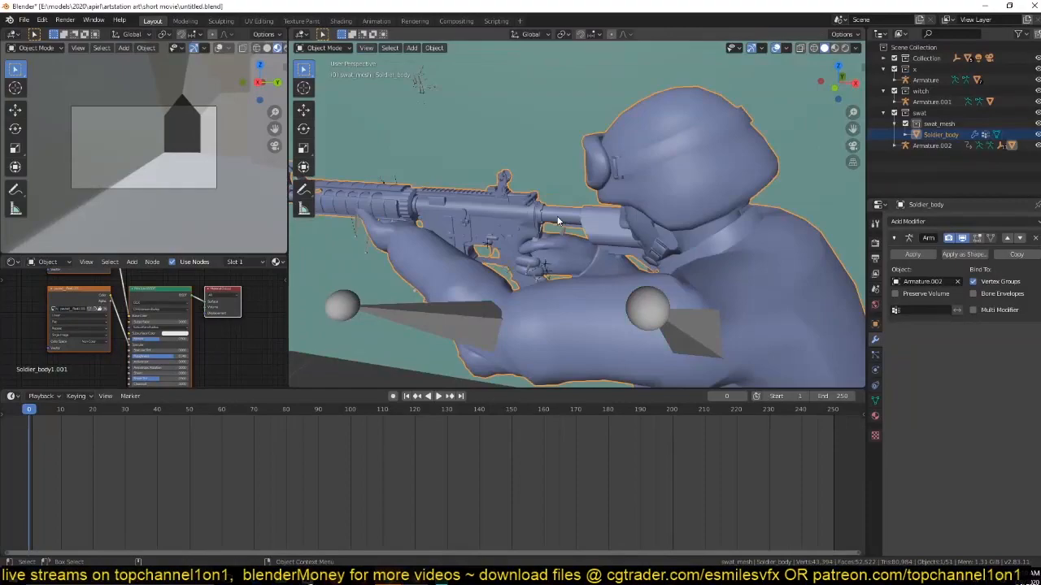
{"action": "key", "text": "Tab"}
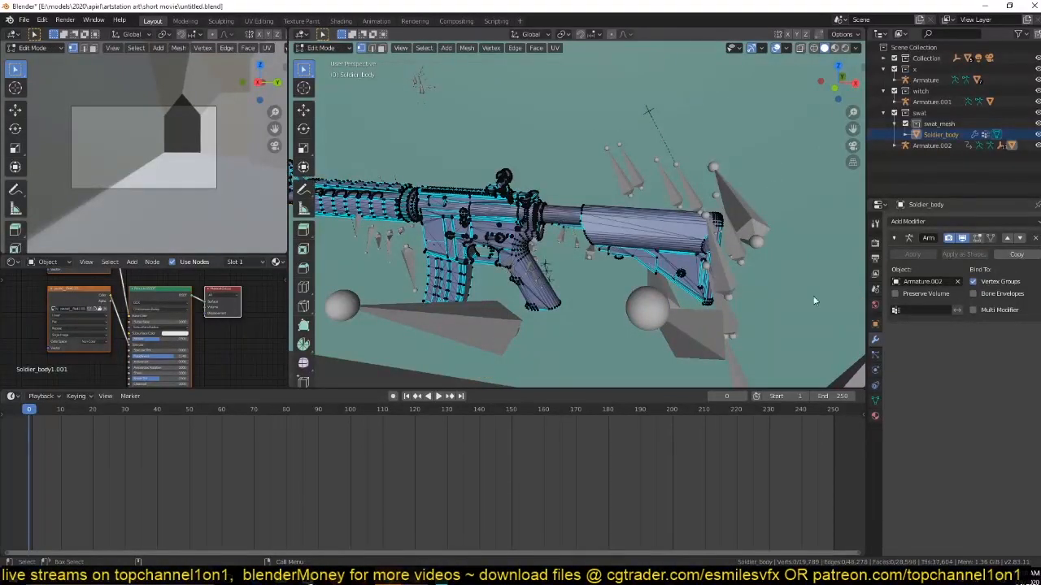
{"action": "key", "text": "Tab"}
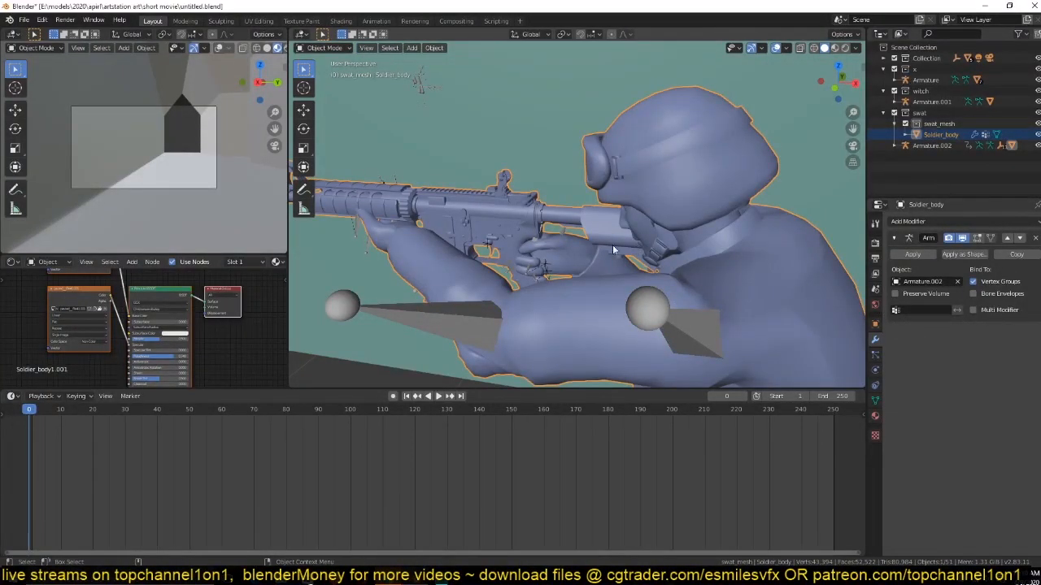
{"action": "middle_click_drag", "start_coordinate": [549, 242], "coordinate": [431, 237]}
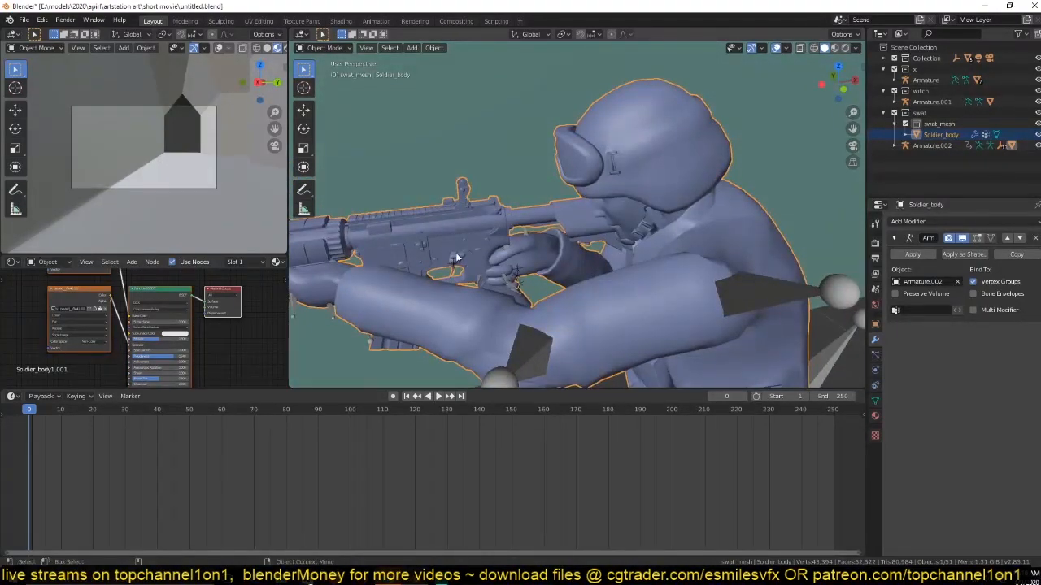
Separate the rifle geometry from Soldier_body into its own object using Selection, and return to object mode.
{"action": "key", "text": "Tab"}
{"action": "key", "text": "l"}
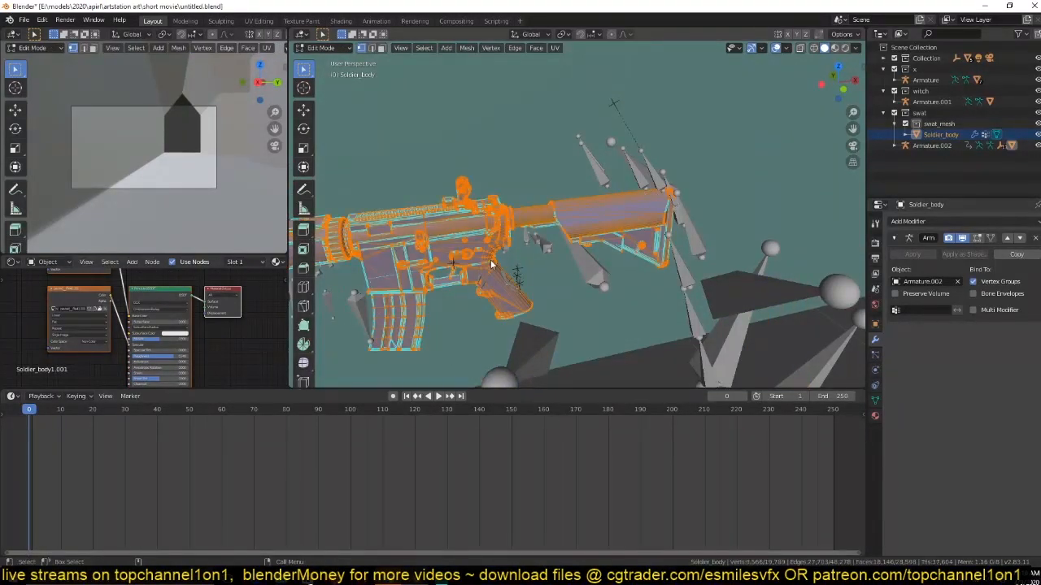
{"action": "key", "text": "p"}
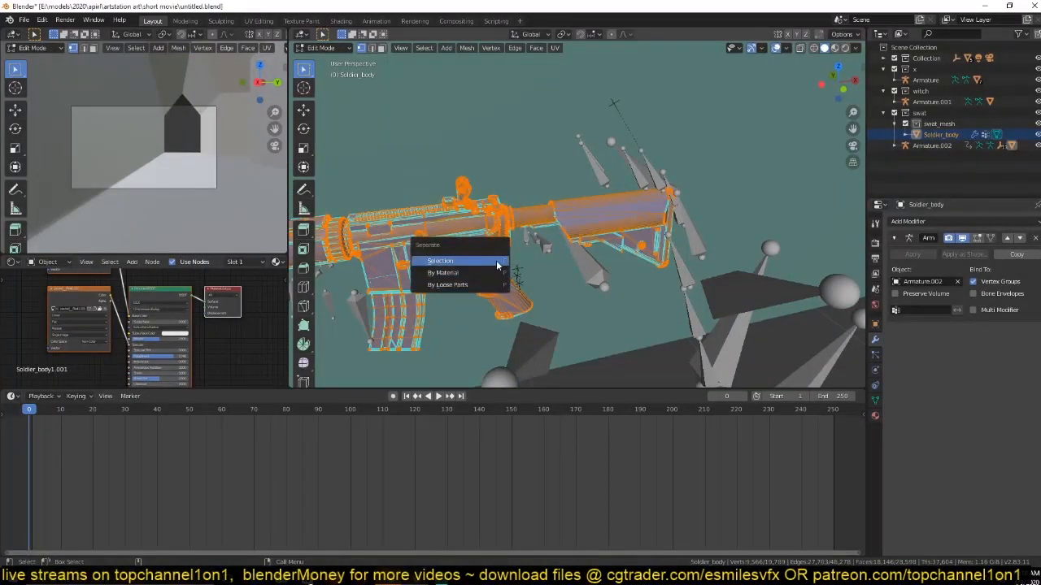
{"action": "left_click", "coordinate": [500, 265]}
{"action": "key", "text": "Tab"}
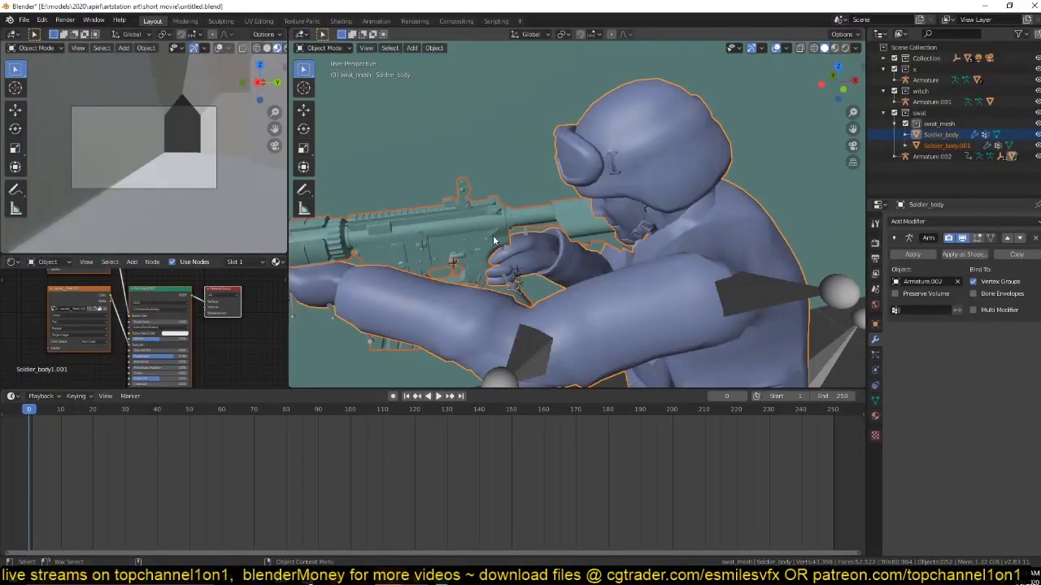
Hide the Soldier_body object so the separated rifle stands alone, and save the file.
{"action": "scroll", "coordinate": [493, 241], "scroll_direction": "down", "scroll_amount": 2}
{"action": "key", "text": "alt+a"}
{"action": "middle_click_drag", "start_coordinate": [493, 246], "coordinate": [580, 262]}
{"action": "left_click", "coordinate": [529, 232]}
{"action": "middle_click_drag", "start_coordinate": [529, 232], "coordinate": [656, 205]}
{"action": "left_click", "coordinate": [587, 172]}
{"action": "key", "text": "h"}
{"action": "middle_click_drag", "start_coordinate": [595, 196], "coordinate": [645, 274]}
{"action": "scroll", "coordinate": [517, 274], "scroll_direction": "down", "scroll_amount": 3}
{"action": "key", "text": "ctrl+s"}
{"action": "scroll", "coordinate": [533, 273], "scroll_direction": "up", "scroll_amount": 4}
{"action": "scroll", "coordinate": [606, 256], "scroll_direction": "up", "scroll_amount": 2}
Try to parent the separated rifle to Armature.002 using Armature Deform With Automatic Weights.
{"action": "left_click", "coordinate": [606, 262]}
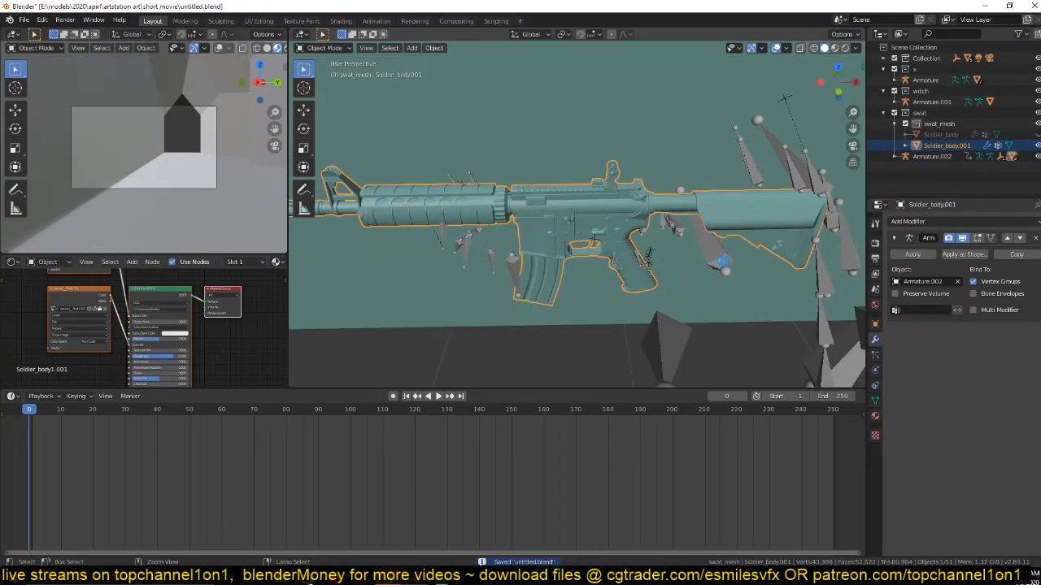
{"action": "left_click", "coordinate": [725, 266], "text": "shift"}
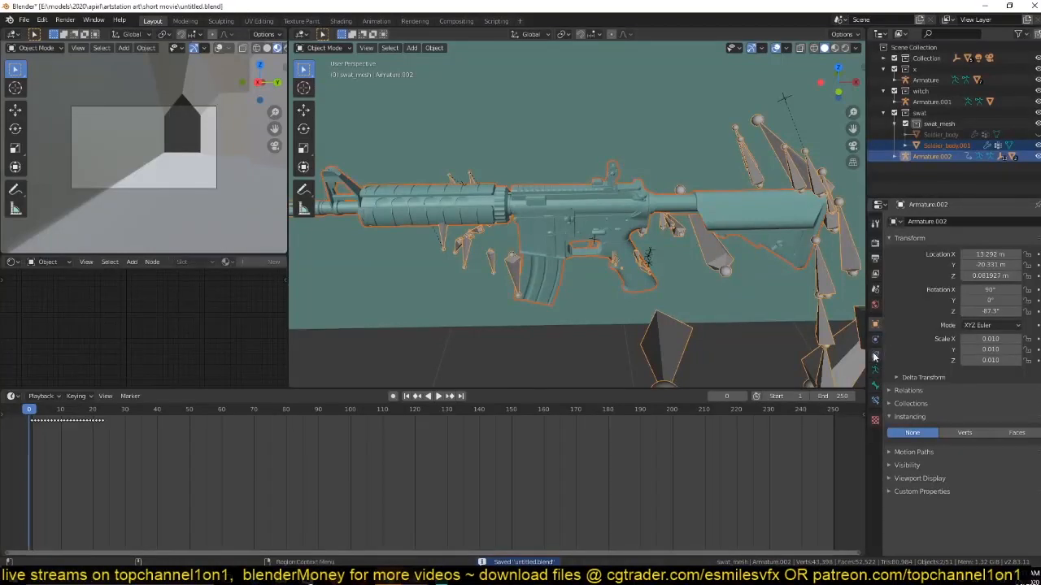
{"action": "left_click", "coordinate": [875, 398]}
{"action": "left_click", "coordinate": [875, 370]}
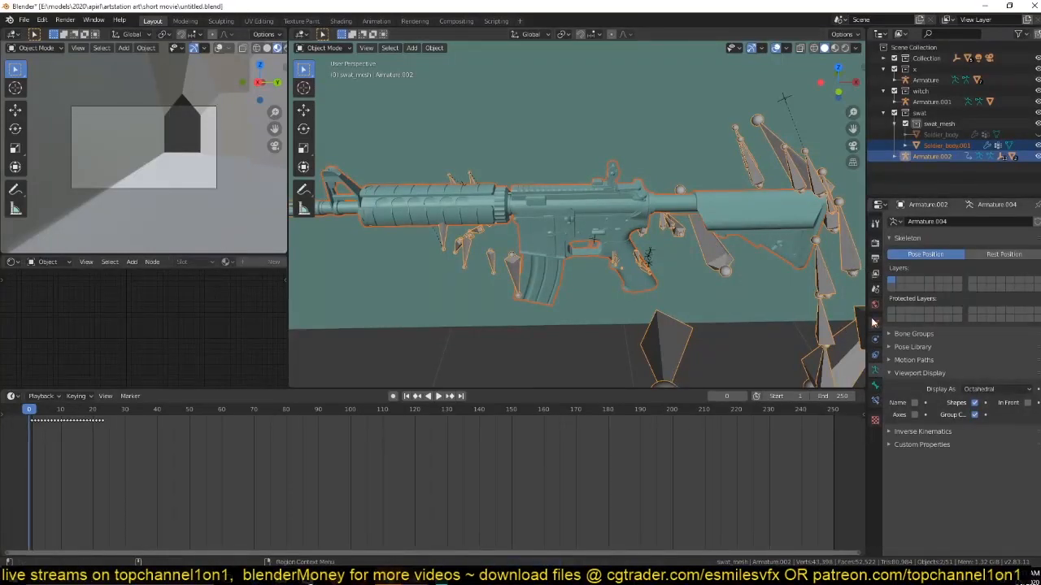
{"action": "key", "text": "ctrl+p"}
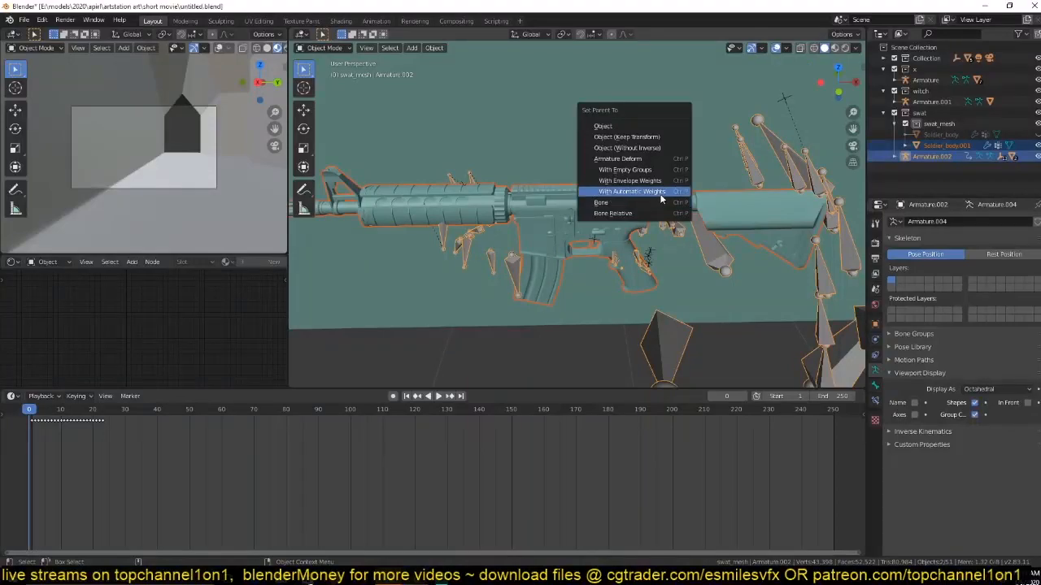
{"action": "left_click", "coordinate": [659, 192]}
{"action": "scroll", "coordinate": [660, 195], "scroll_direction": "down", "scroll_amount": 5}
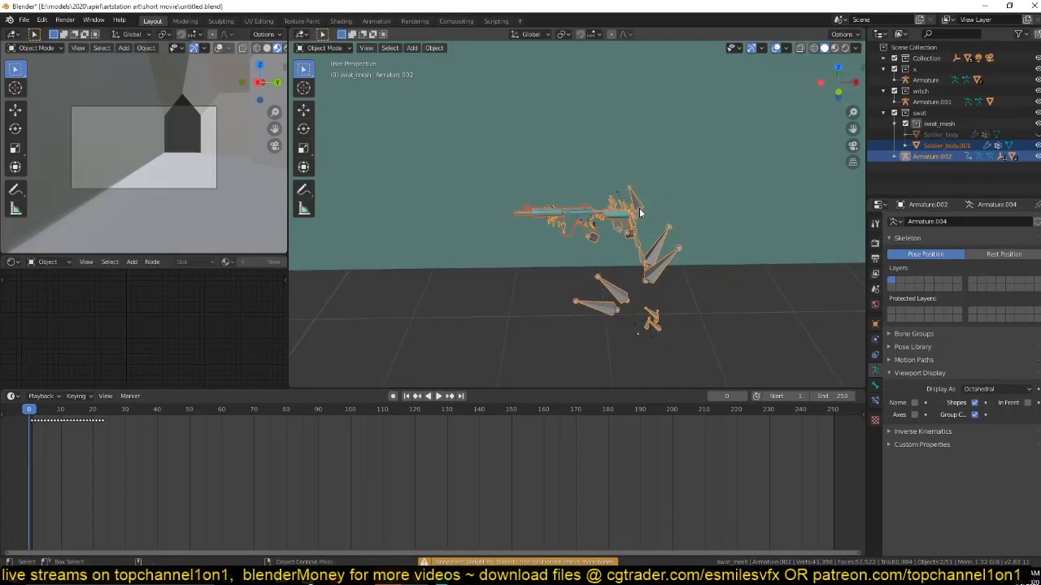
{"action": "scroll", "coordinate": [640, 208], "scroll_direction": "up", "scroll_amount": 8}
{"action": "scroll", "coordinate": [639, 208], "scroll_direction": "down", "scroll_amount": 2}
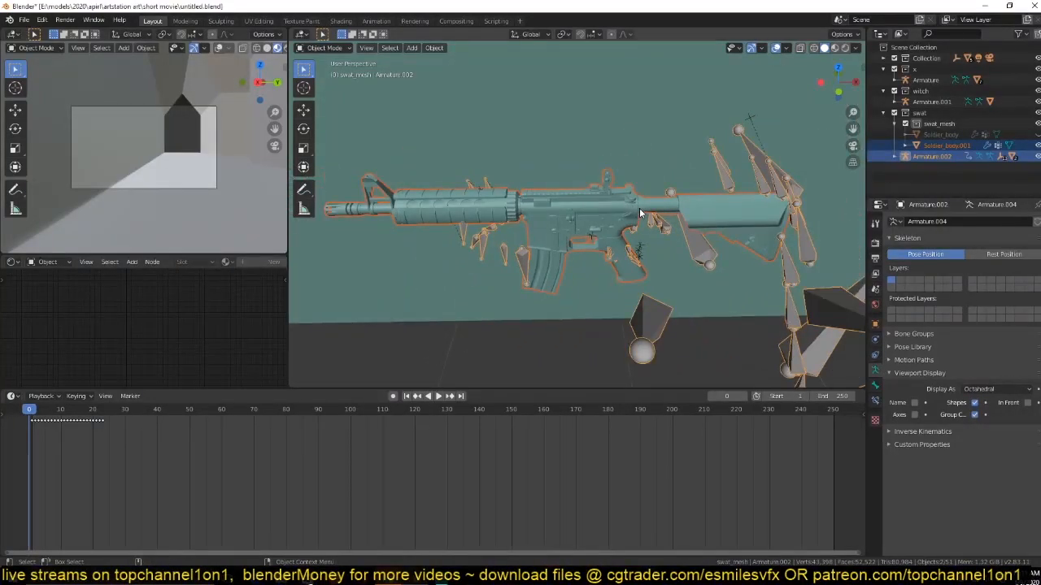
Select the rifle object, unhide the Soldier_body object, and clear the selection.
{"action": "left_click", "coordinate": [640, 208]}
{"action": "middle_click_drag", "start_coordinate": [640, 213], "coordinate": [719, 215]}
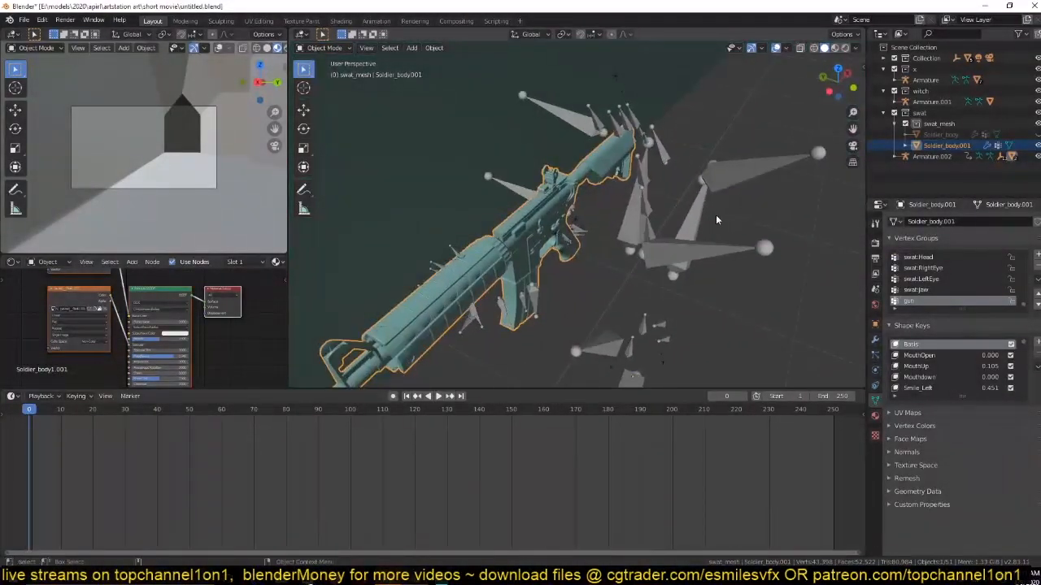
{"action": "key", "text": "alt+h"}
{"action": "middle_click_drag", "start_coordinate": [555, 205], "coordinate": [523, 199]}
{"action": "key", "text": "alt+a"}
Play the animation from the front and from the side to check how the rifle follows the soldier's hands.
{"action": "scroll", "coordinate": [614, 247], "scroll_direction": "down", "scroll_amount": 2}
{"action": "middle_click_drag", "start_coordinate": [615, 247], "coordinate": [681, 233]}
{"action": "key", "text": "space"}
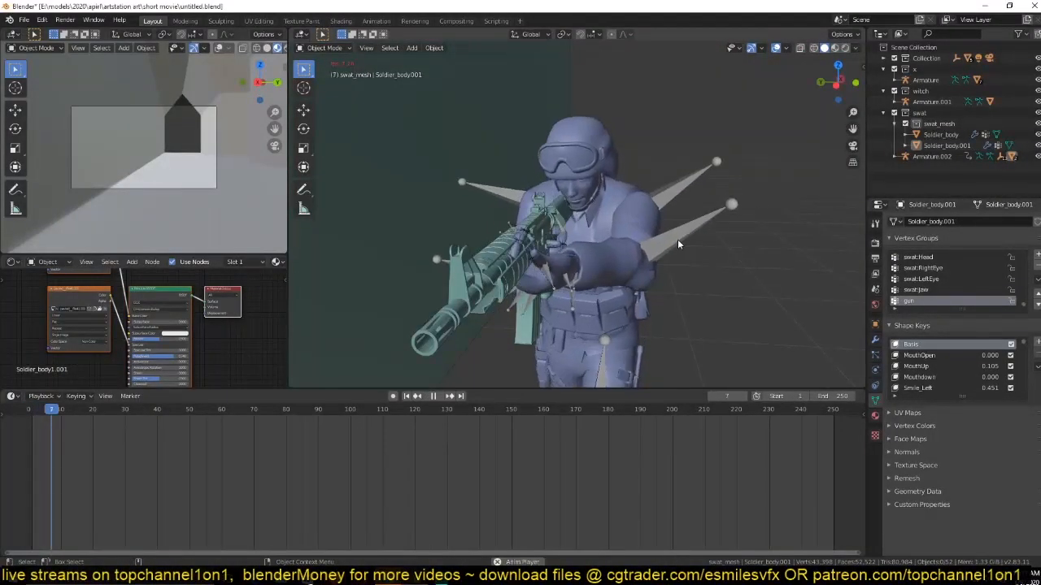
{"action": "key", "text": "Escape"}
{"action": "scroll", "coordinate": [540, 238], "scroll_direction": "up", "scroll_amount": 4}
{"action": "left_click", "coordinate": [540, 239]}
{"action": "scroll", "coordinate": [674, 274], "scroll_direction": "down", "scroll_amount": 4}
{"action": "middle_click_drag", "start_coordinate": [687, 276], "coordinate": [653, 288]}
{"action": "key", "text": "space"}
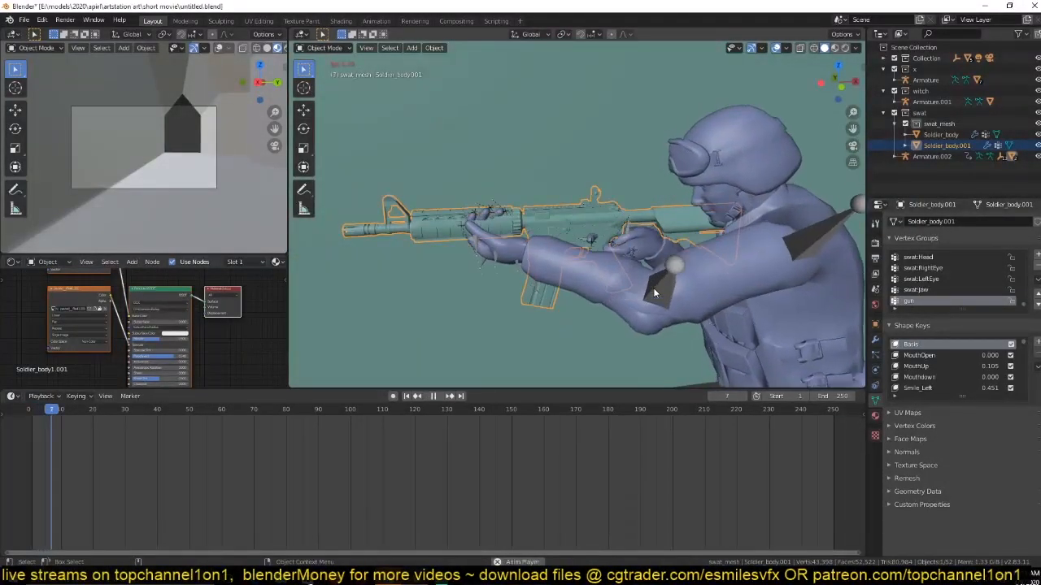
{"action": "key", "text": "Escape"}
{"action": "scroll", "coordinate": [633, 256], "scroll_direction": "up", "scroll_amount": 1}
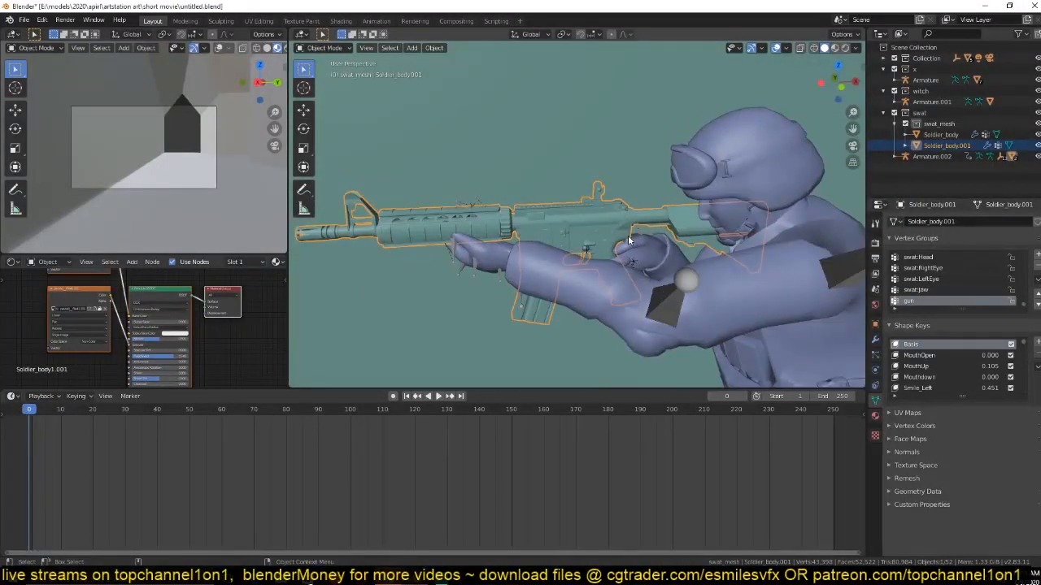
Hide the Soldier_body.001 rifle and select Soldier_body together with Armature.002 near the right hand.
{"action": "left_click", "coordinate": [629, 244]}
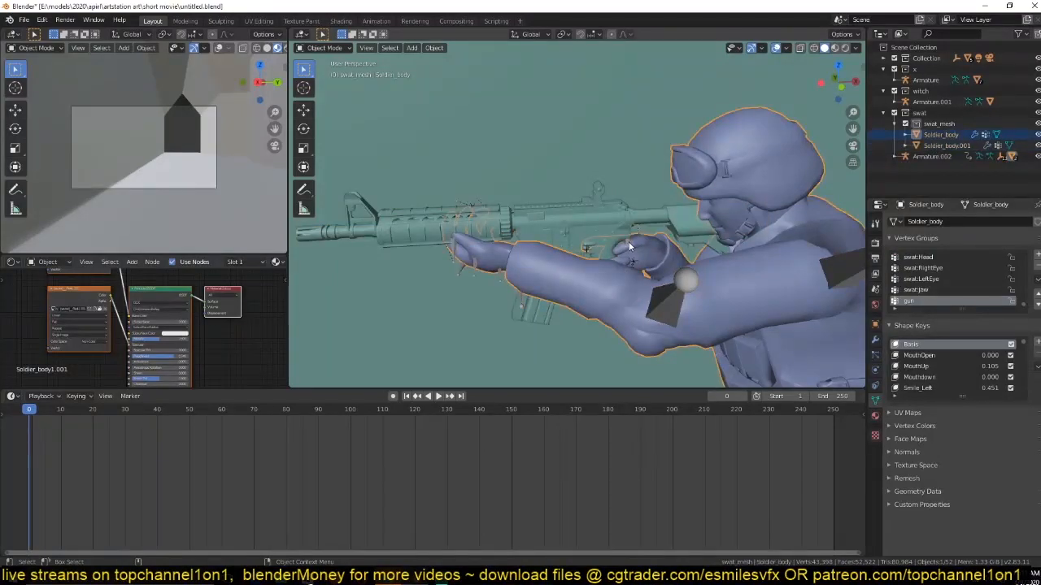
{"action": "left_click", "coordinate": [628, 242]}
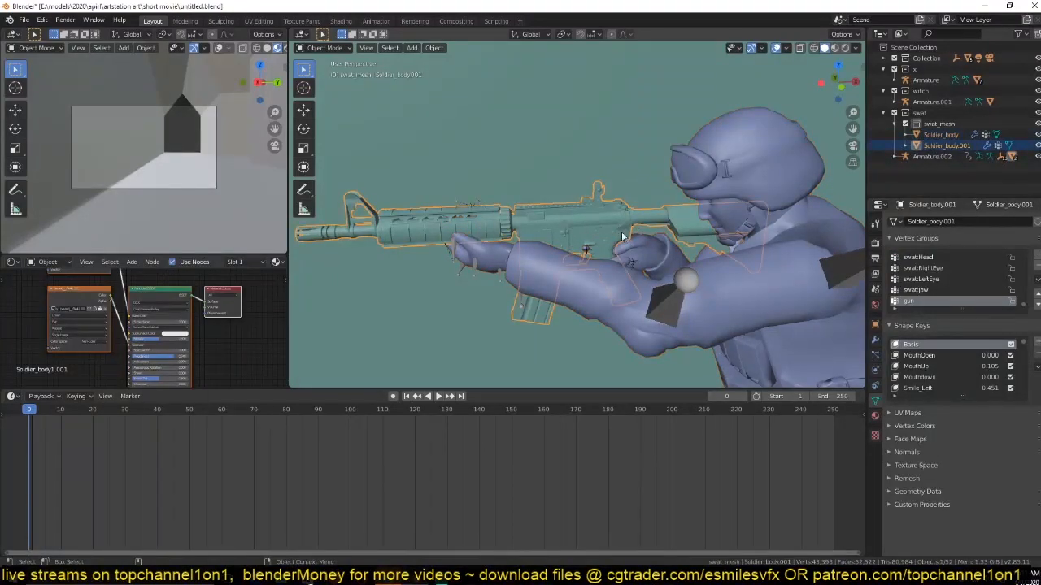
{"action": "key", "text": "h"}
{"action": "left_click", "coordinate": [630, 243]}
{"action": "left_click", "coordinate": [631, 243], "text": "shift"}
{"action": "scroll", "coordinate": [631, 249], "scroll_direction": "up", "scroll_amount": 3}
{"action": "middle_click_drag", "start_coordinate": [631, 251], "coordinate": [650, 236]}
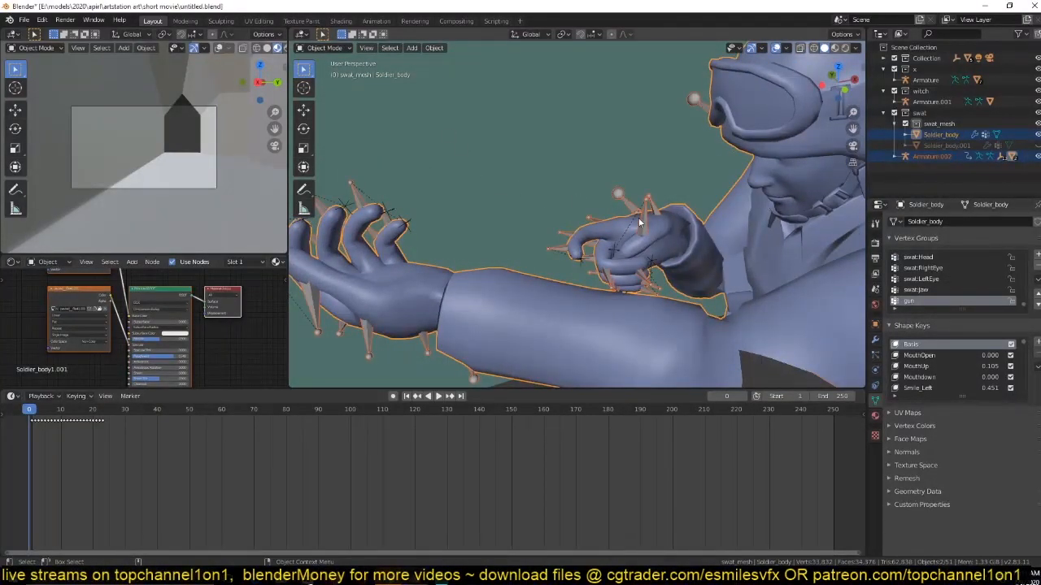
Examine Soldier_body's vertex groups in Weight Paint mode, including swat:Jaw, gun and swat:LeftLeg, and return to Object Mode.
{"action": "left_click", "coordinate": [323, 47]}
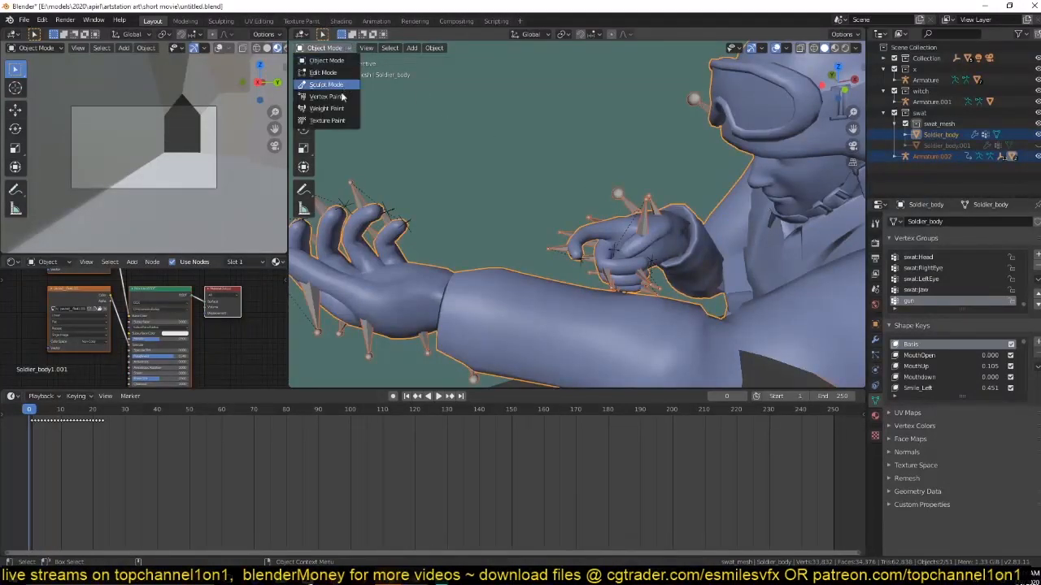
{"action": "left_click", "coordinate": [325, 108]}
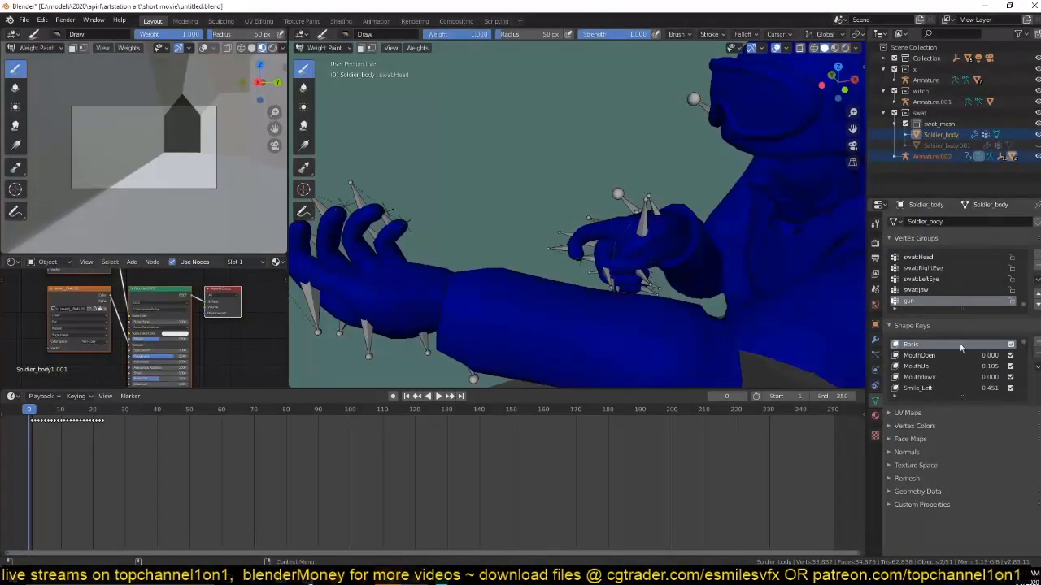
{"action": "left_click", "coordinate": [927, 290]}
{"action": "left_click", "coordinate": [926, 279]}
{"action": "left_click", "coordinate": [926, 268]}
{"action": "left_click", "coordinate": [917, 289]}
{"action": "left_click", "coordinate": [914, 300]}
{"action": "left_click", "coordinate": [921, 289]}
{"action": "left_click", "coordinate": [923, 278]}
{"action": "left_click", "coordinate": [923, 267]}
{"action": "scroll", "coordinate": [923, 260], "scroll_direction": "up", "scroll_amount": 8}
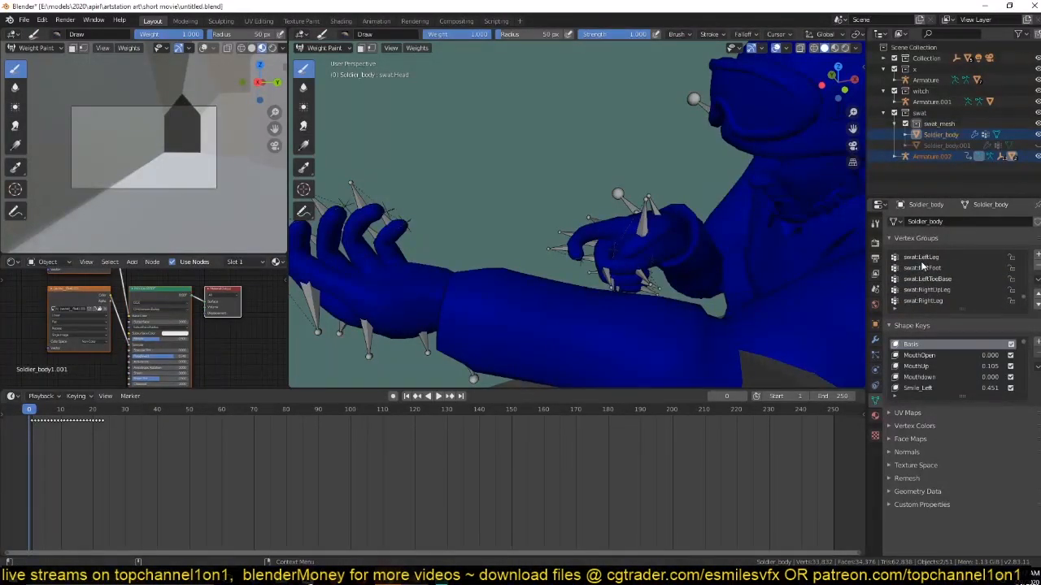
{"action": "left_click", "coordinate": [922, 258]}
{"action": "left_click", "coordinate": [324, 48]}
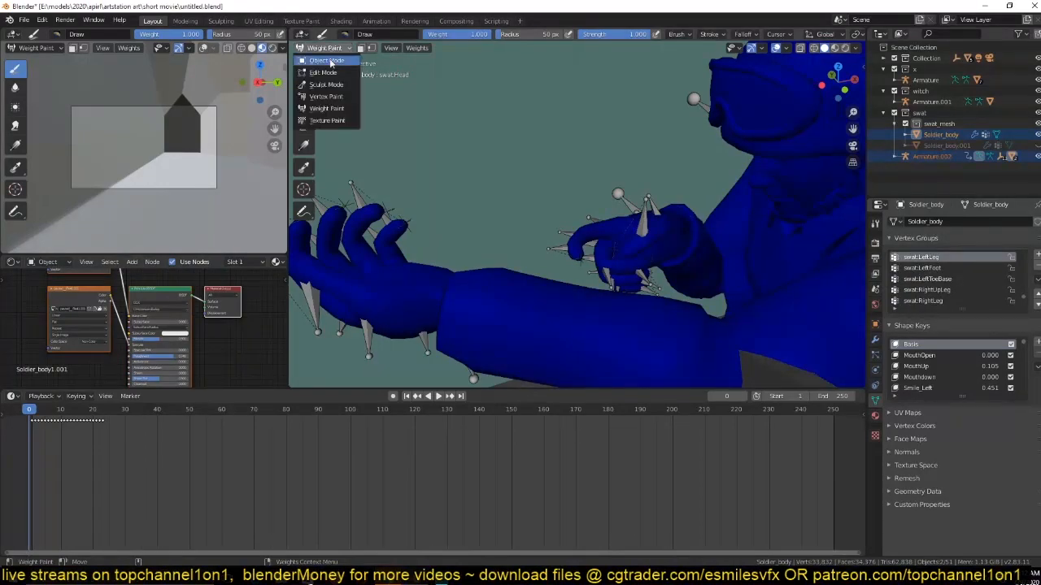
{"action": "left_click", "coordinate": [326, 61]}
Identify the right thumb tip bone of Armature.002 by selecting it in Pose Mode, and return to Object Mode.
{"action": "left_click", "coordinate": [642, 220]}
{"action": "key", "text": "ctrl+Tab"}
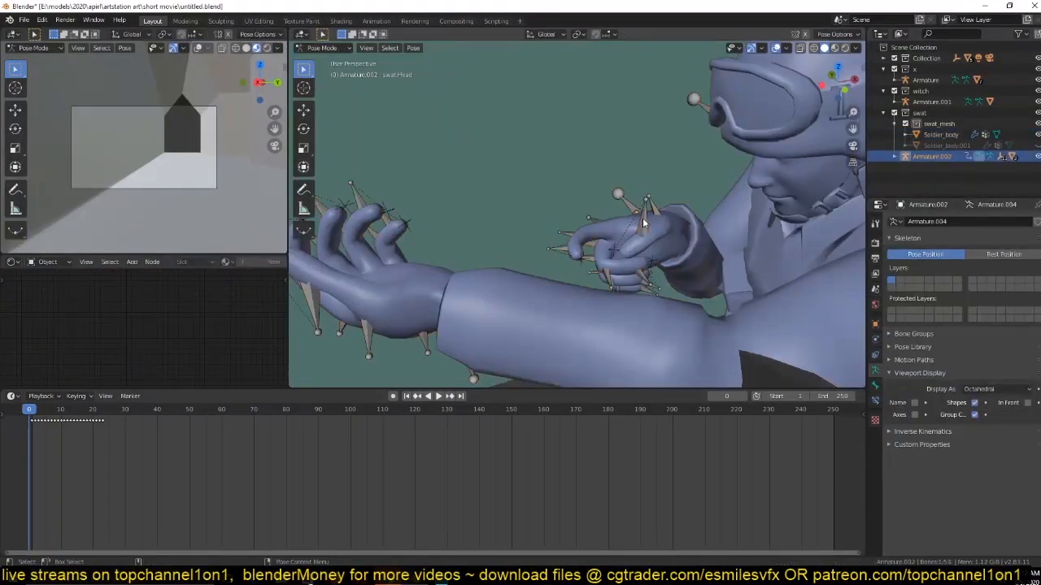
{"action": "left_click", "coordinate": [643, 221]}
{"action": "left_click", "coordinate": [345, 47]}
{"action": "left_click", "coordinate": [325, 60]}
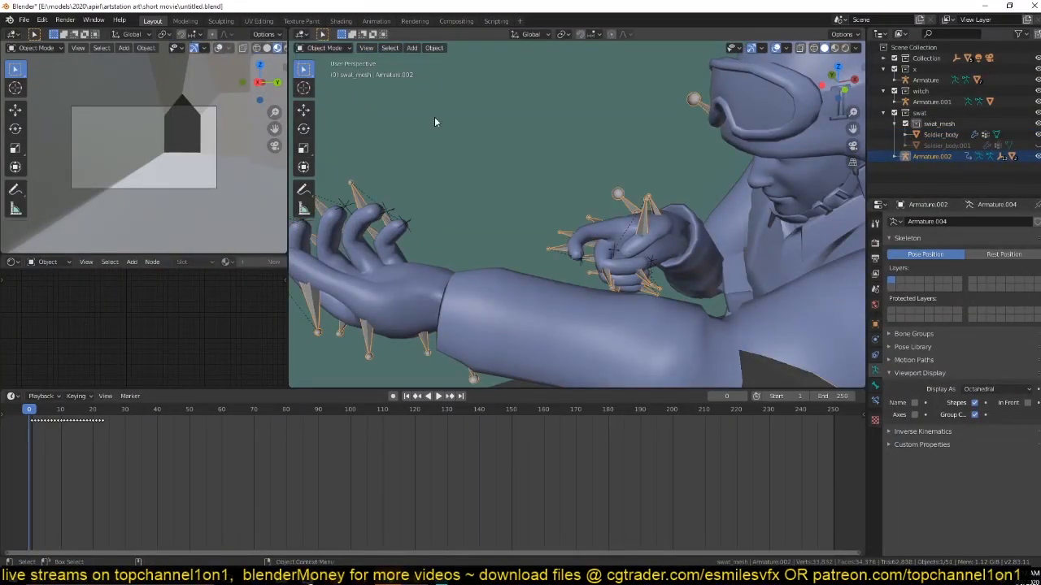
{"action": "left_click", "coordinate": [697, 334], "text": "shift"}
{"action": "key", "text": "ctrl+Tab"}
{"action": "key", "text": "Escape"}
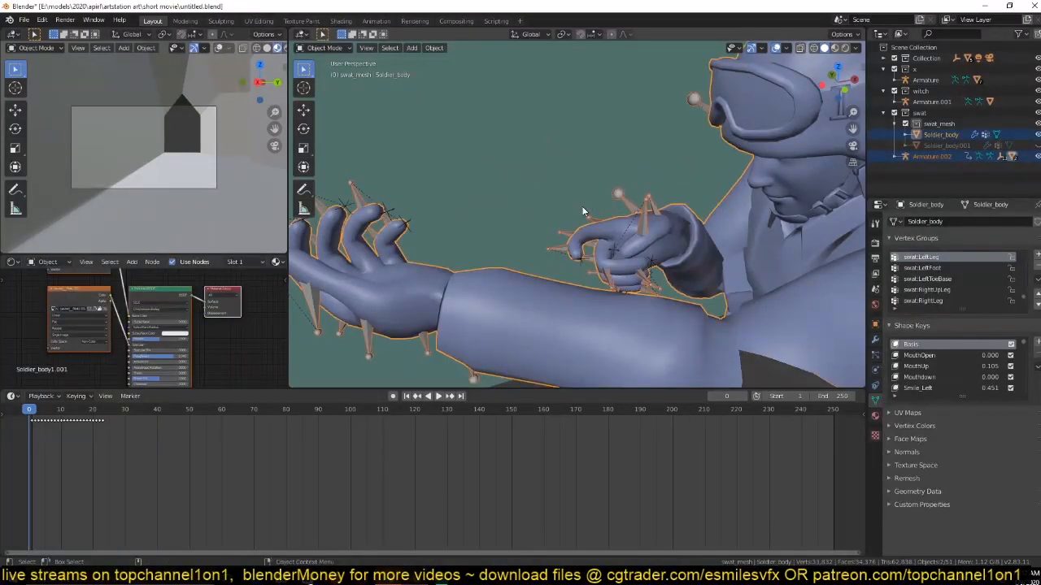
{"action": "left_click", "coordinate": [645, 216]}
{"action": "key", "text": "ctrl+Tab"}
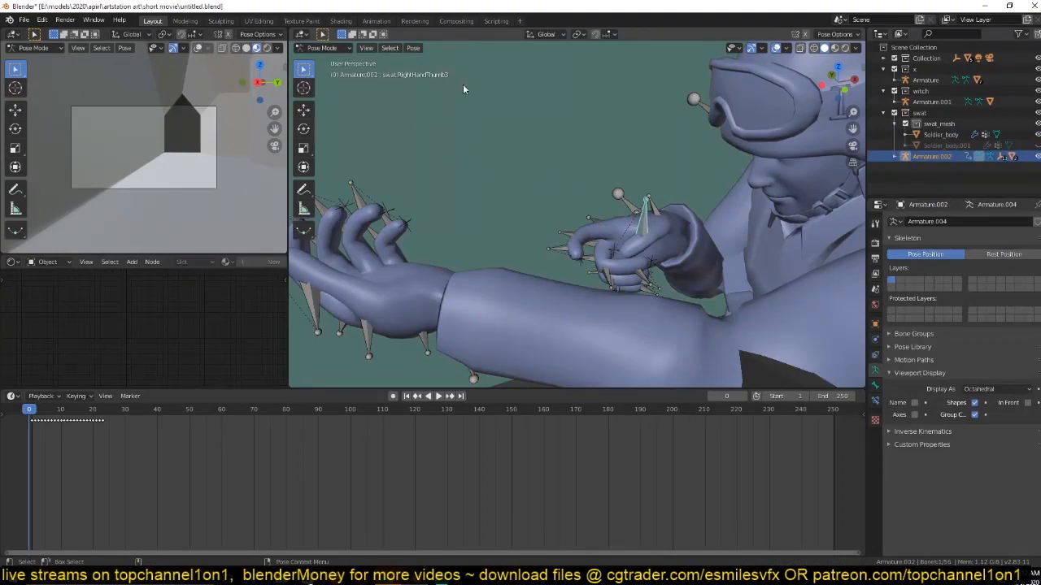
{"action": "left_click", "coordinate": [321, 47]}
{"action": "left_click", "coordinate": [327, 60]}
Inspect the weights of Soldier_body's swat:RightHandThumb3 vertex group in Weight Paint mode, and return to Object Mode.
{"action": "left_click", "coordinate": [671, 248]}
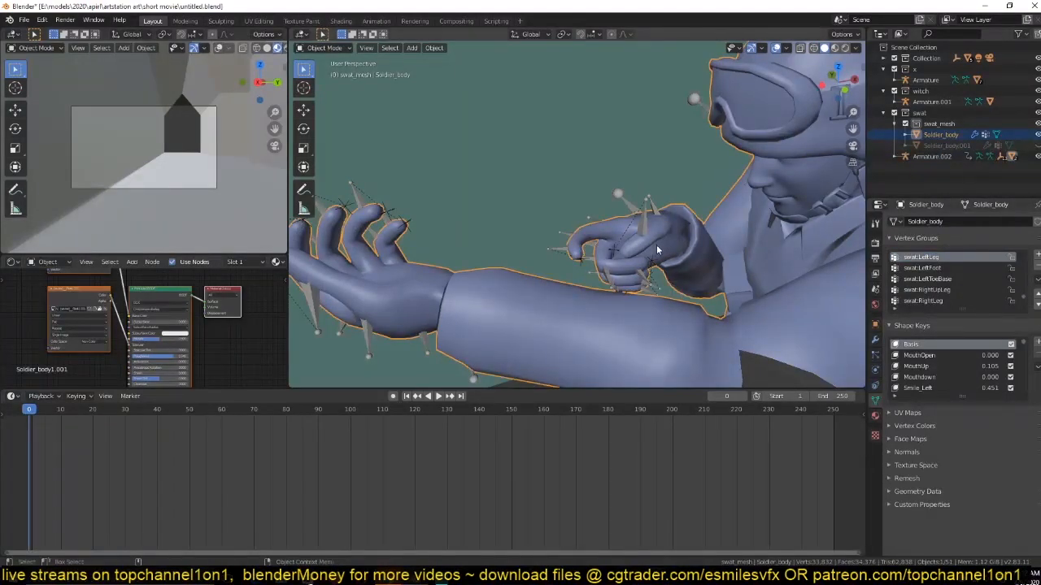
{"action": "key", "text": "ctrl+Tab"}
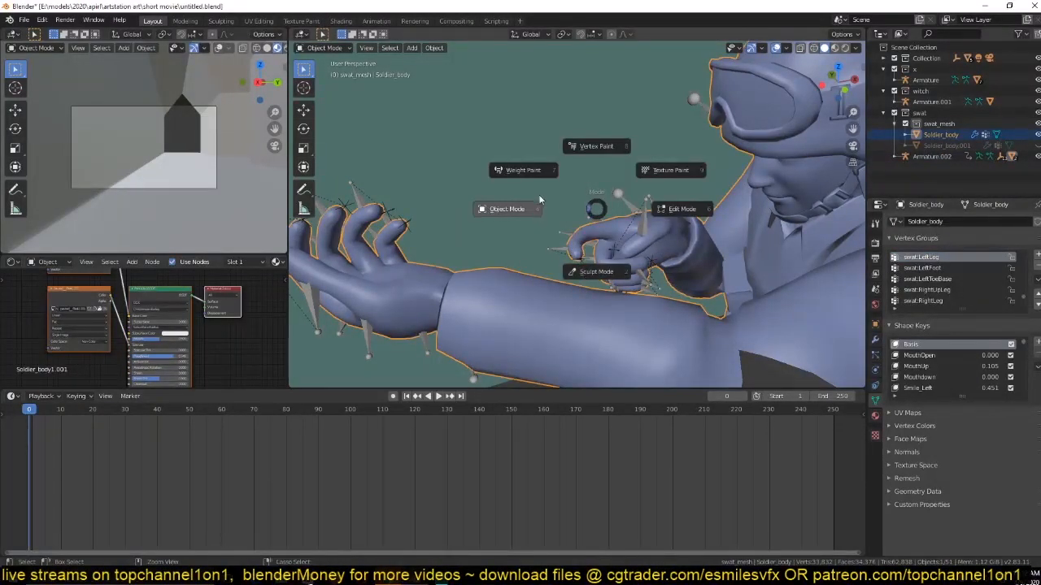
{"action": "left_click", "coordinate": [535, 173]}
{"action": "scroll", "coordinate": [961, 266], "scroll_direction": "up", "scroll_amount": 4}
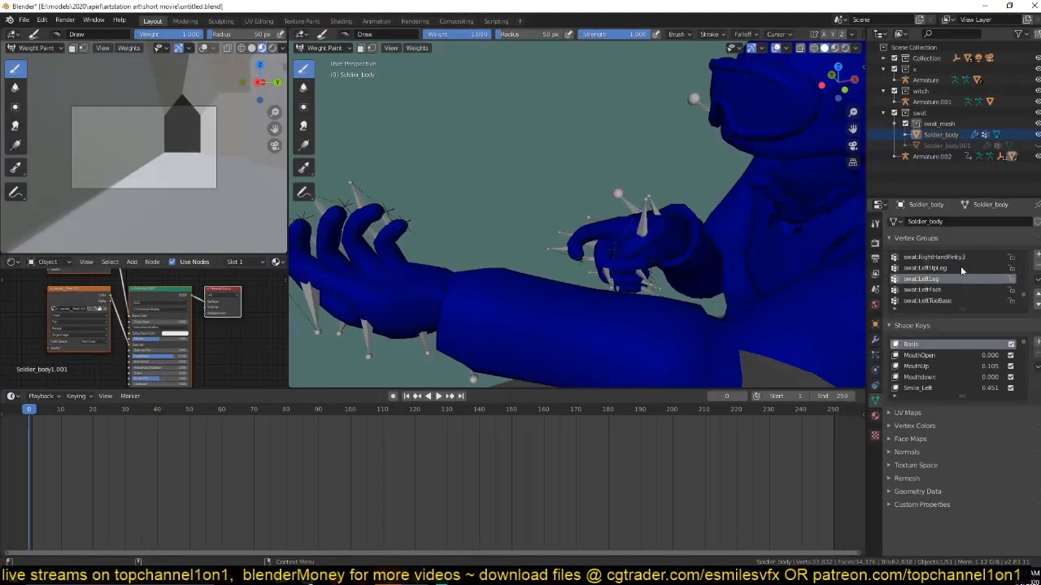
{"action": "scroll", "coordinate": [958, 279], "scroll_direction": "up", "scroll_amount": 5}
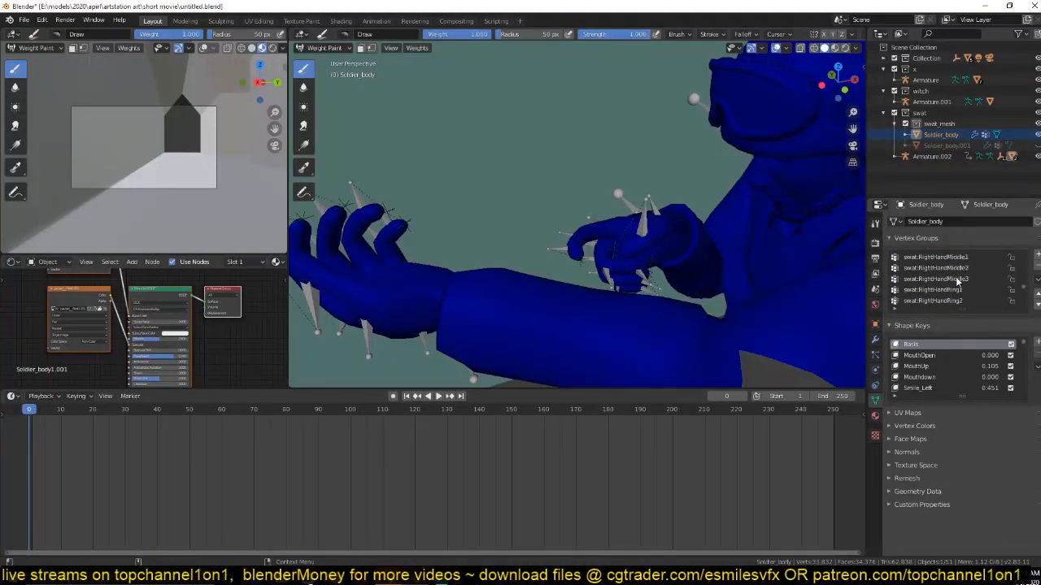
{"action": "scroll", "coordinate": [957, 279], "scroll_direction": "up", "scroll_amount": 5}
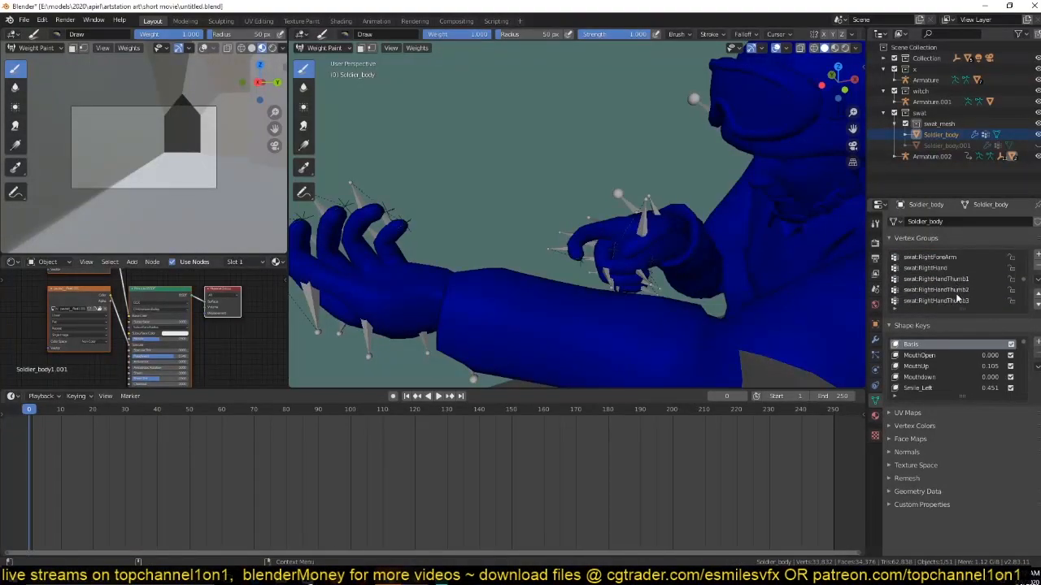
{"action": "left_click", "coordinate": [958, 301]}
{"action": "middle_click_drag", "start_coordinate": [704, 248], "coordinate": [679, 258]}
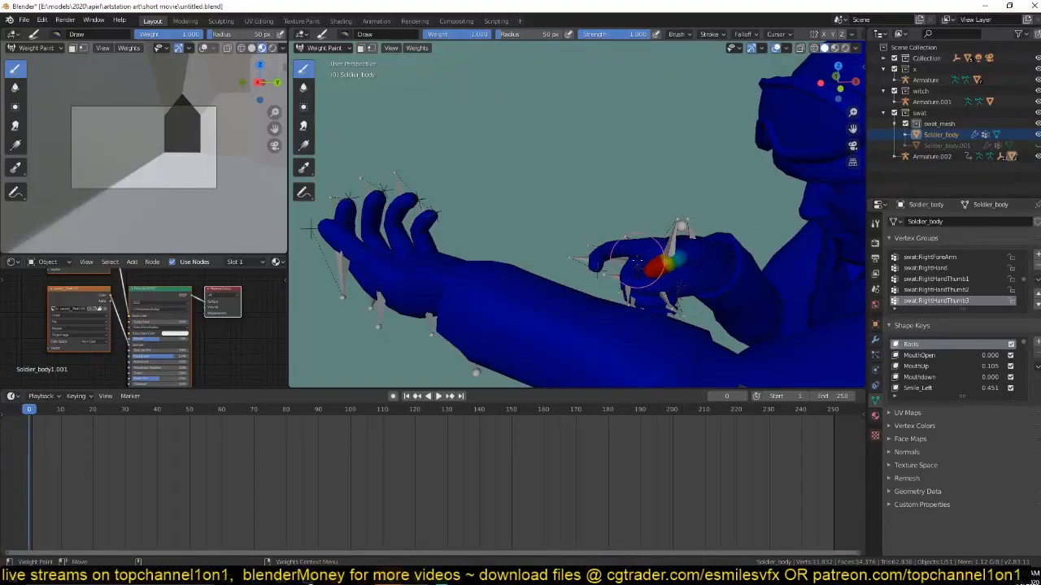
{"action": "key", "text": "space"}
{"action": "key", "text": "Escape"}
{"action": "left_click", "coordinate": [340, 49]}
{"action": "left_click", "coordinate": [338, 63]}
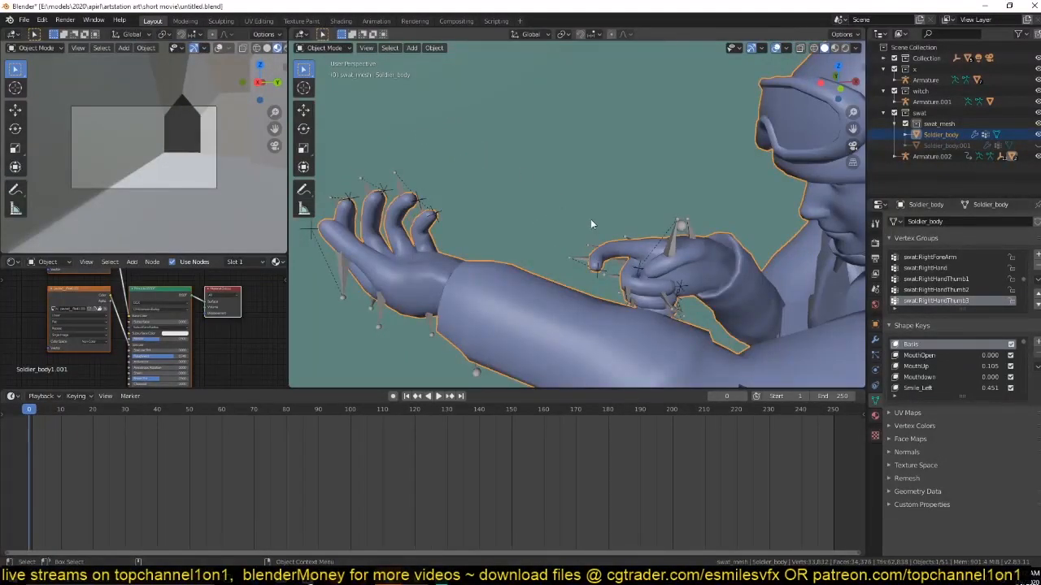
Unhide the rifle and join it into Soldier_body.
{"action": "key", "text": "alt+h"}
{"action": "left_click", "coordinate": [592, 228]}
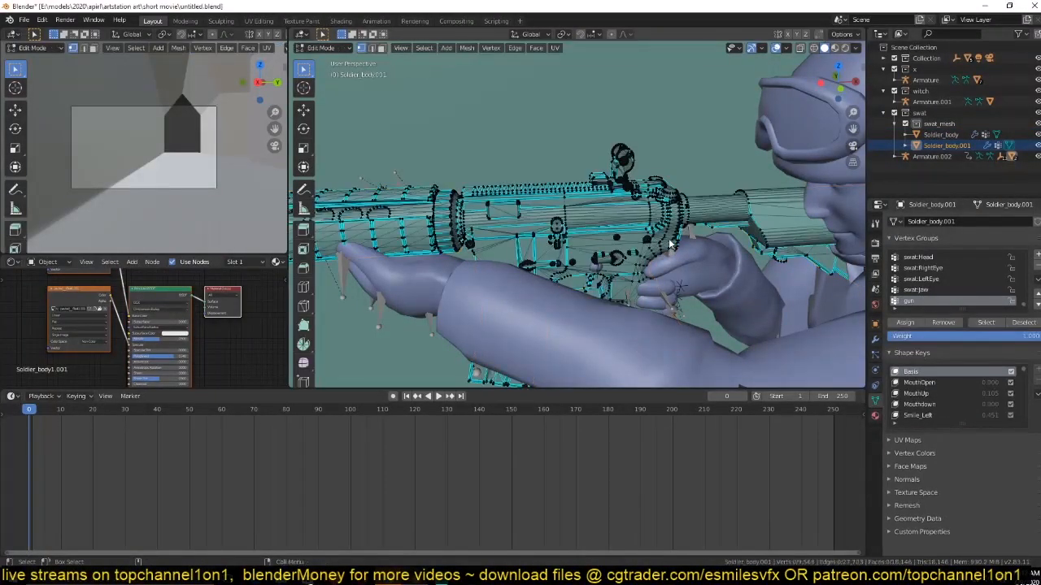
{"action": "left_click", "coordinate": [701, 270], "text": "shift"}
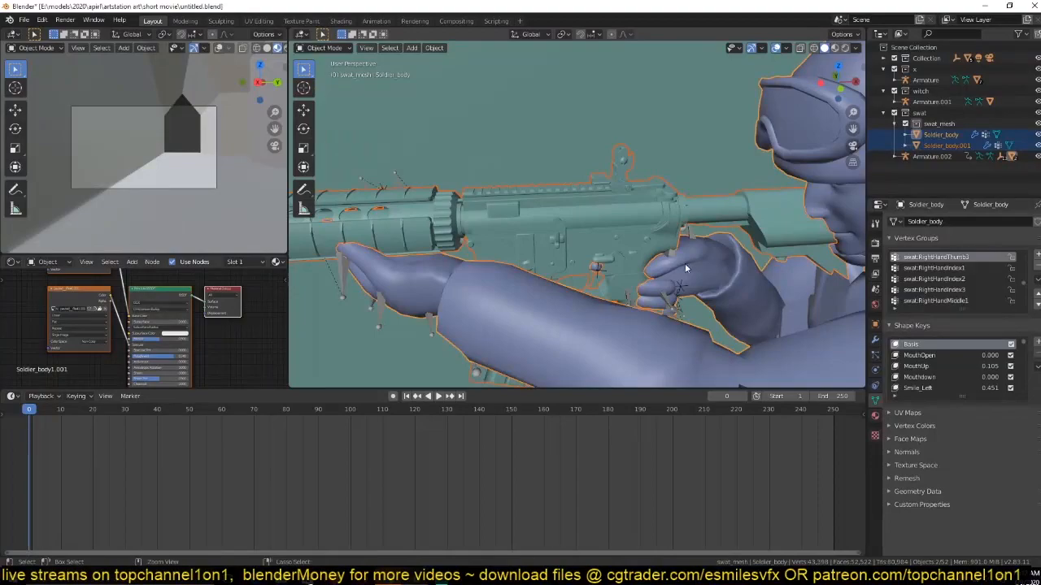
{"action": "key", "text": "ctrl+j"}
Assign the linked rifle geometry in Soldier_body to the swat:RightHandThumb3 vertex group with weight 1.000, and compare it in object and edit mode.
{"action": "key", "text": "Tab"}
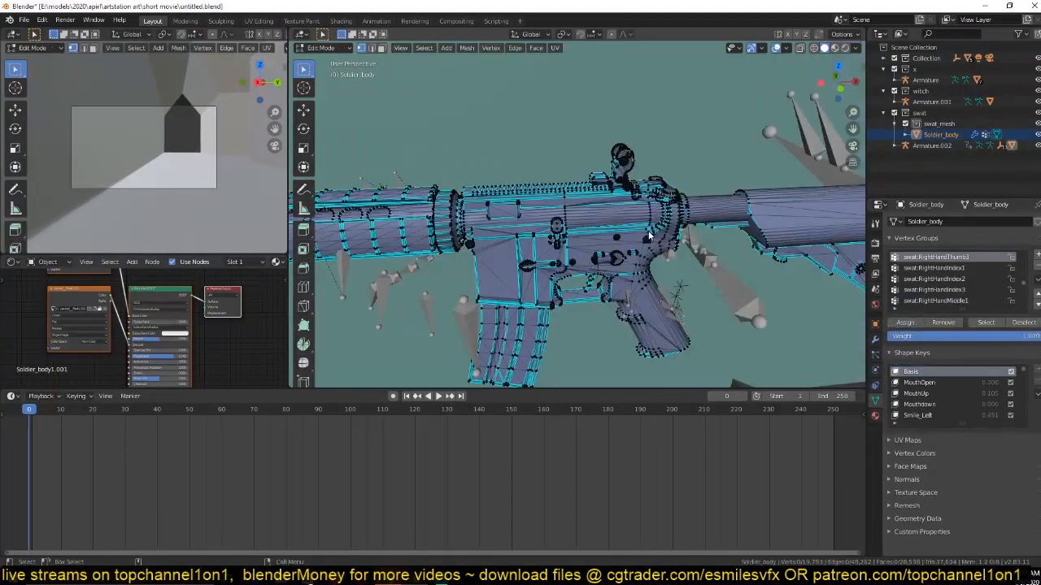
{"action": "key", "text": "l"}
{"action": "scroll", "coordinate": [973, 297], "scroll_direction": "up", "scroll_amount": 3}
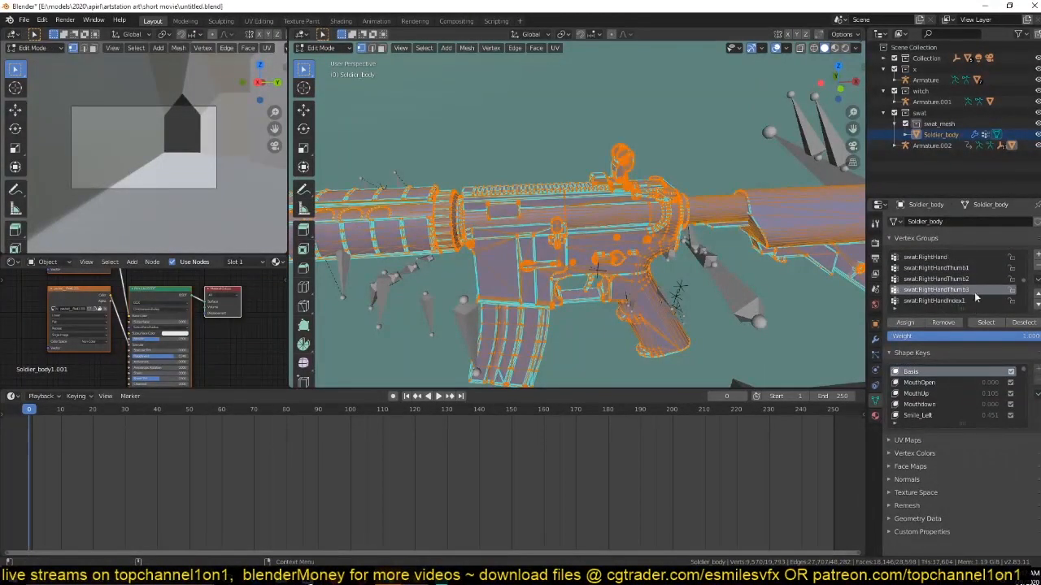
{"action": "left_click", "coordinate": [905, 322]}
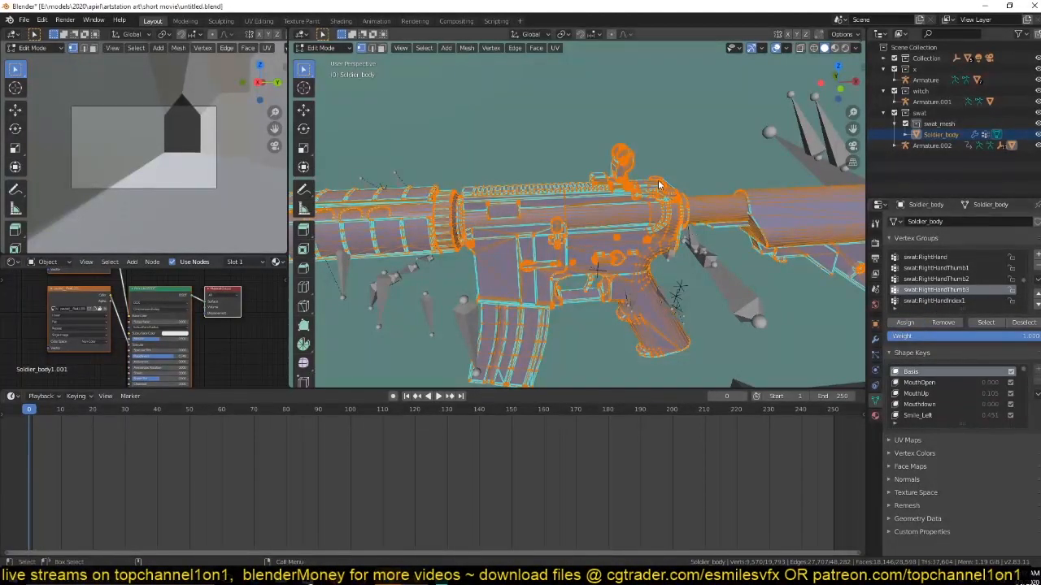
{"action": "key", "text": "Tab"}
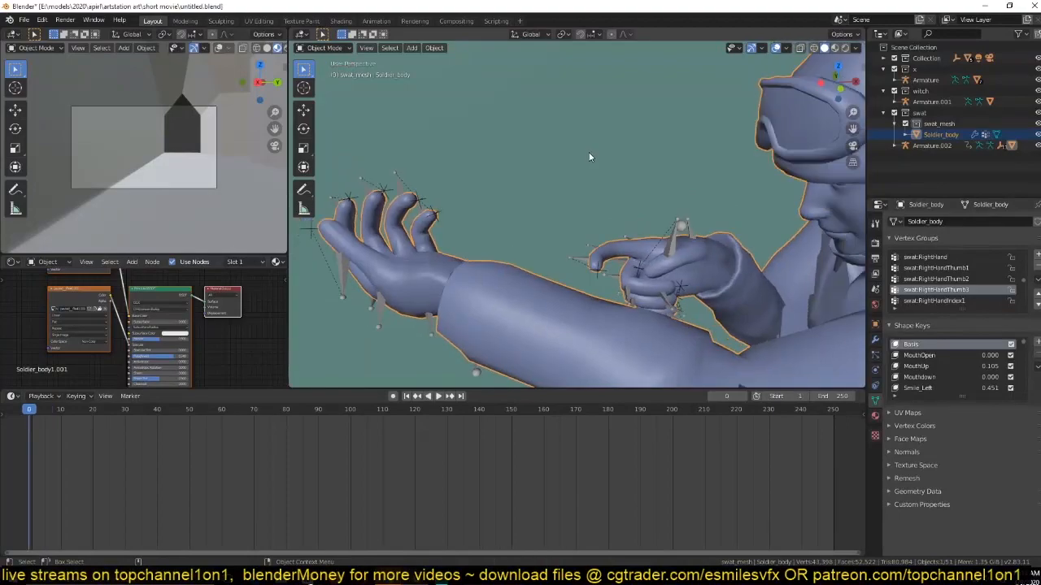
{"action": "scroll", "coordinate": [594, 170], "scroll_direction": "down", "scroll_amount": 3}
{"action": "key", "text": "Tab"}
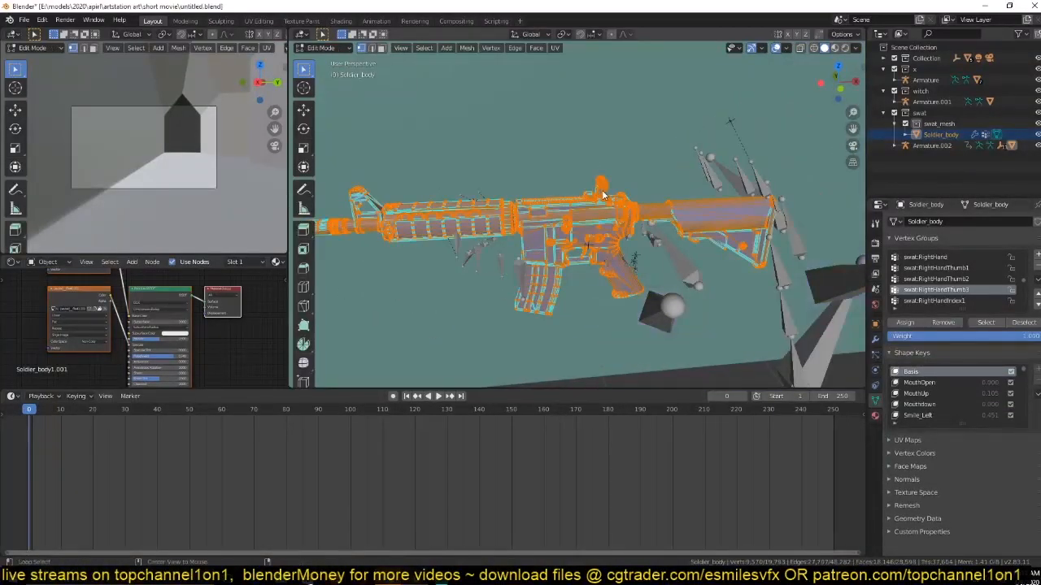
Reveal all hidden geometry of Soldier_body, return to Object Mode and play the animation to check the rifle's motion.
{"action": "key", "text": "alt+h"}
{"action": "key", "text": "Tab"}
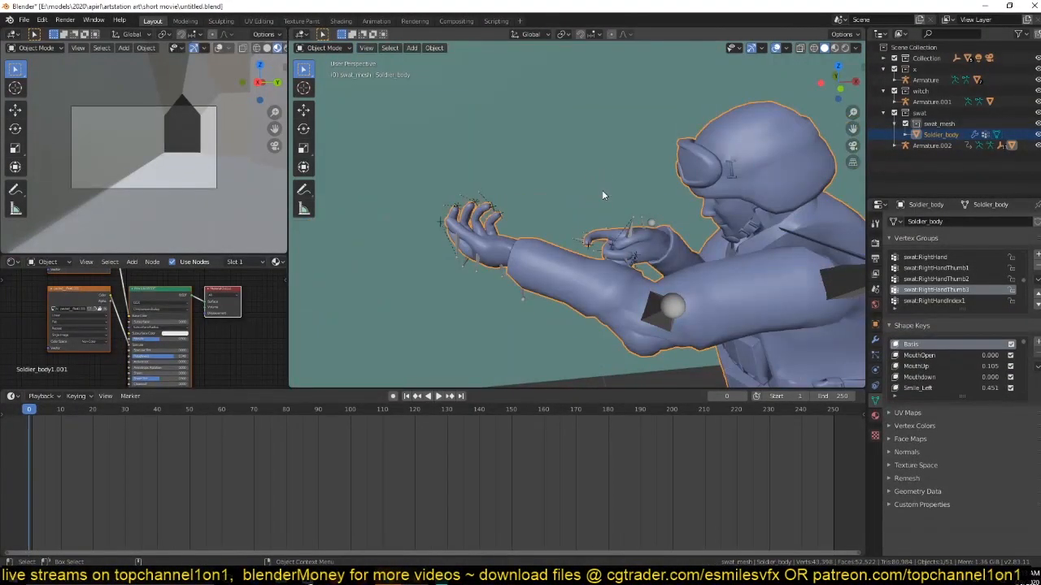
{"action": "middle_click_drag", "start_coordinate": [602, 189], "coordinate": [567, 178]}
{"action": "scroll", "coordinate": [721, 203], "scroll_direction": "down", "scroll_amount": 3}
{"action": "key", "text": "space"}
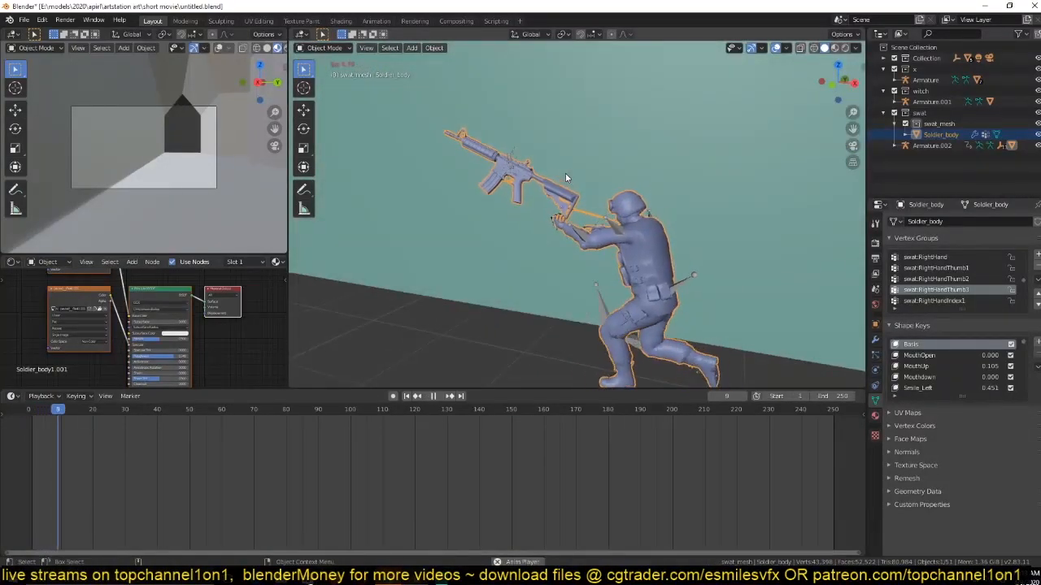
{"action": "middle_click_drag", "start_coordinate": [661, 204], "coordinate": [704, 208]}
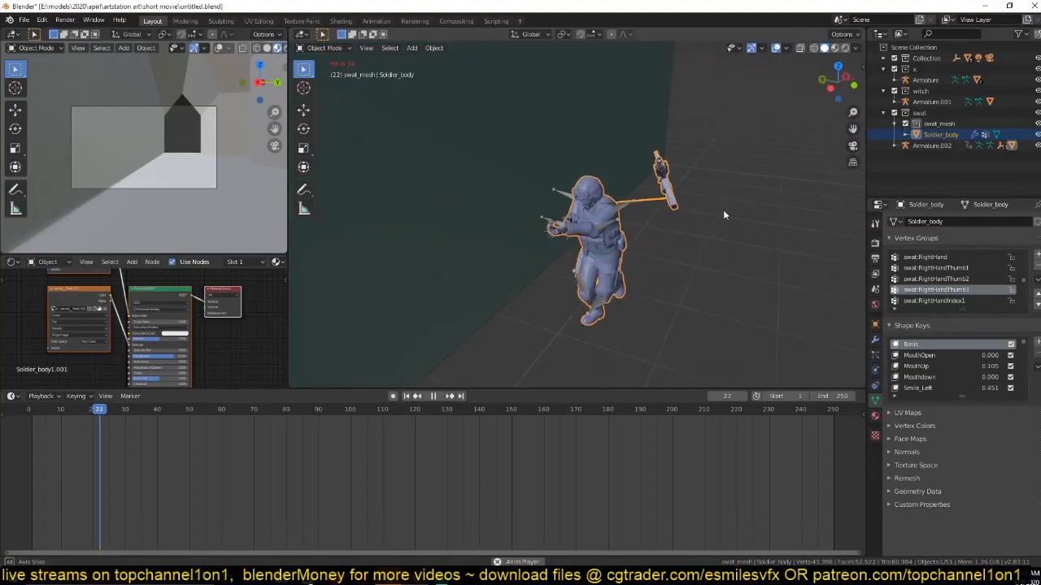
{"action": "key", "text": "Escape"}
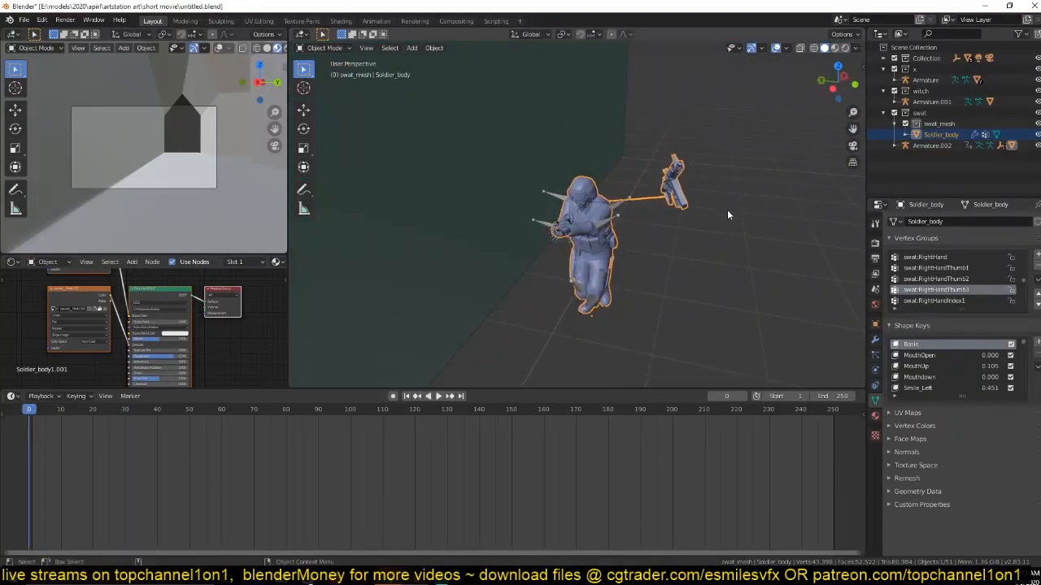
Compare the rifle's position relative to the soldier between Edit Mode and Object Mode in the top and front views.
{"action": "key", "text": "KP_7"}
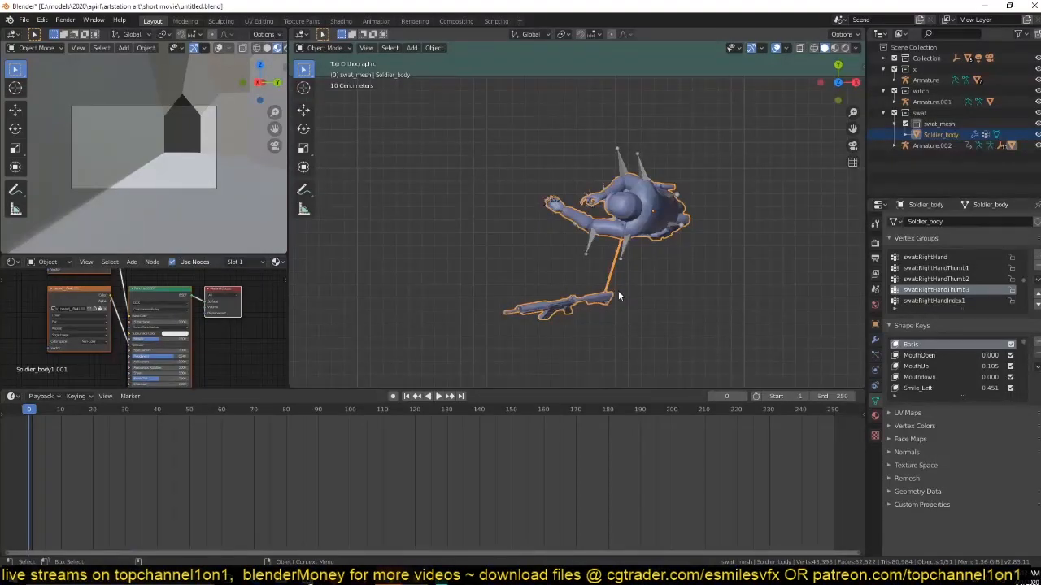
{"action": "key", "text": "Tab"}
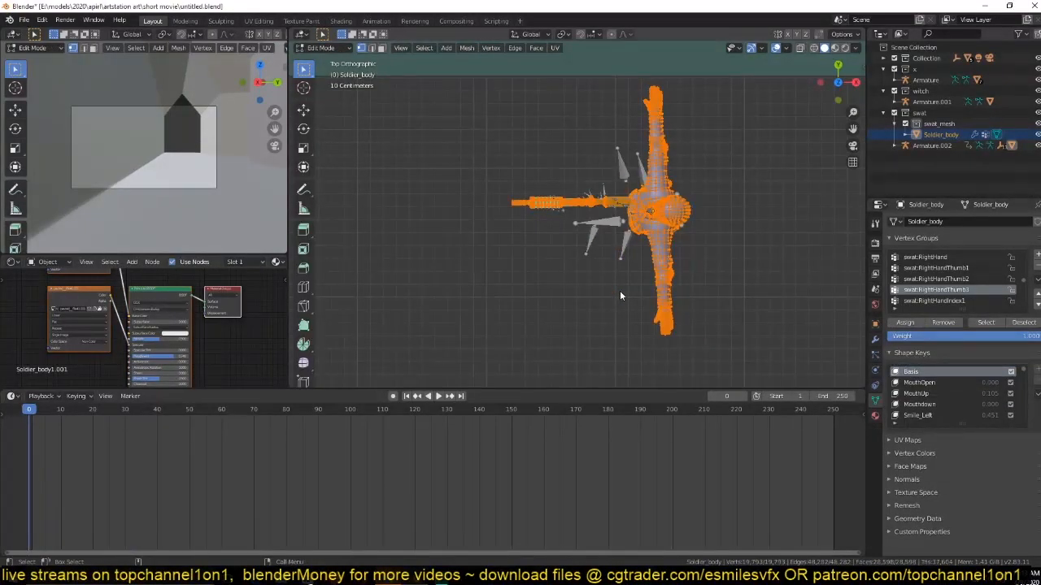
{"action": "key", "text": "KP_1"}
{"action": "middle_click_drag", "start_coordinate": [679, 332], "coordinate": [722, 322]}
{"action": "key", "text": "KP_7"}
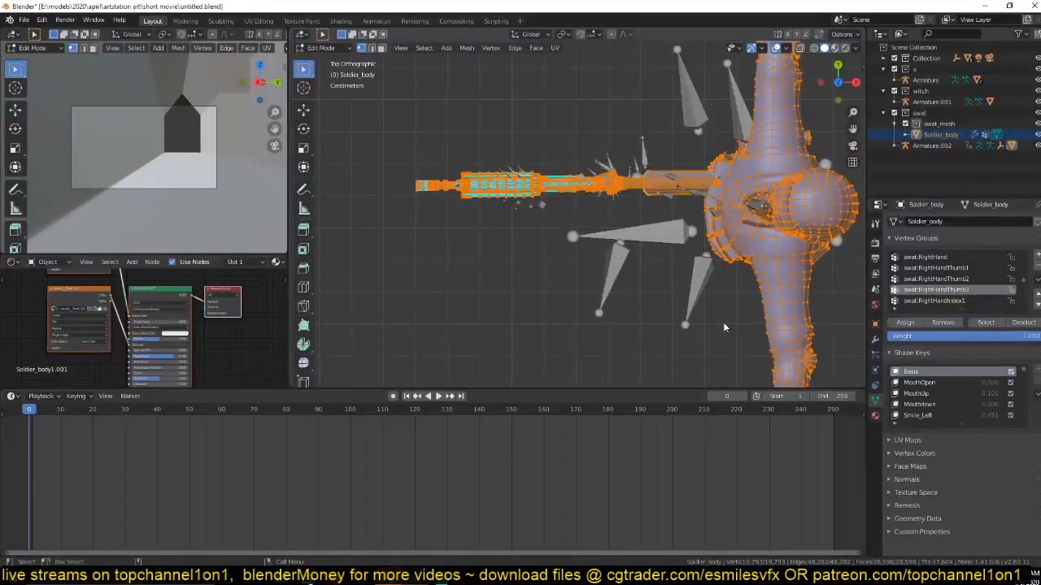
{"action": "key", "text": "Tab"}
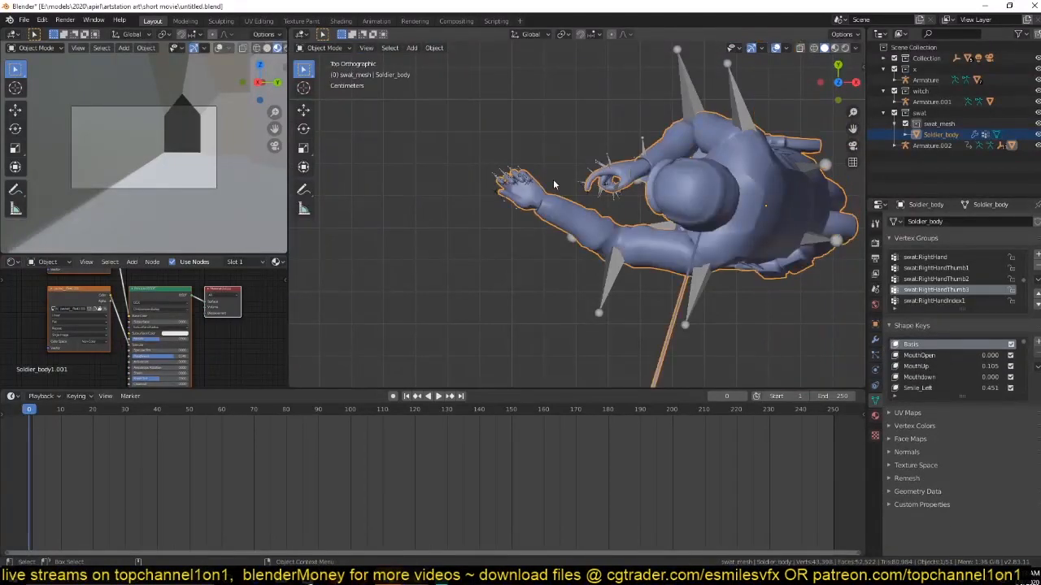
Select Armature.002 at the soldier's right hand and enter Pose Mode to check its thumb tip bone.
{"action": "scroll", "coordinate": [597, 186], "scroll_direction": "up", "scroll_amount": 4}
{"action": "middle_click_drag", "start_coordinate": [598, 194], "coordinate": [592, 124]}
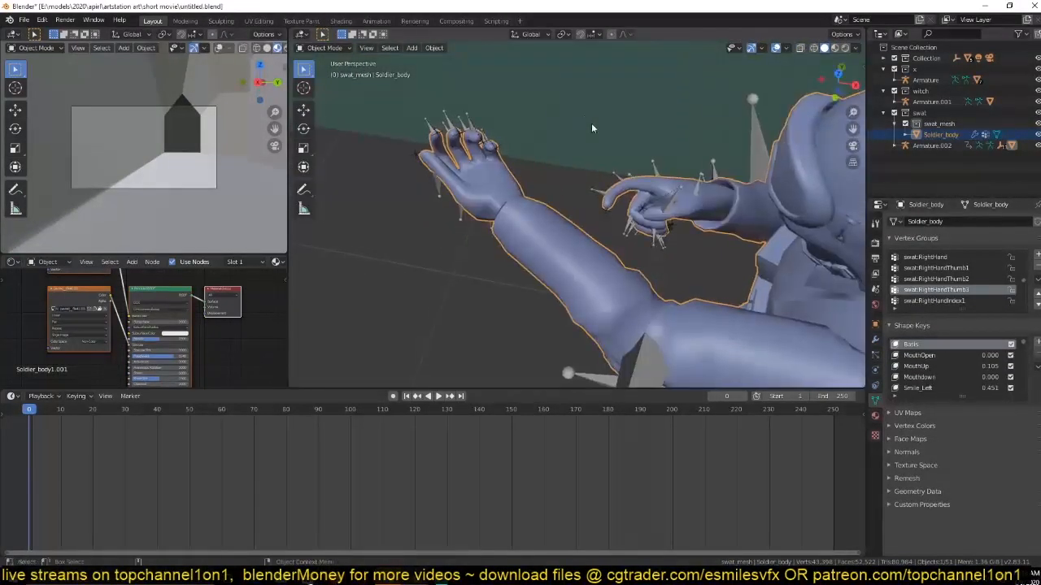
{"action": "left_click", "coordinate": [674, 202]}
{"action": "key", "text": "ctrl+Tab"}
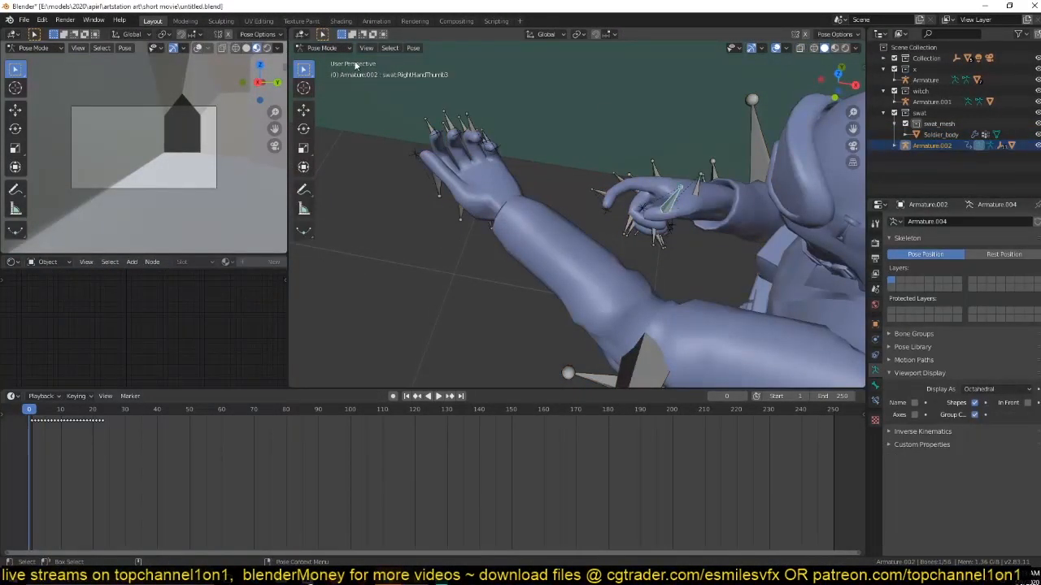
Clear the rotation of all Armature.002 bones, return to Object Mode and play the animation.
{"action": "scroll", "coordinate": [674, 218], "scroll_direction": "down", "scroll_amount": 4}
{"action": "middle_click_drag", "start_coordinate": [685, 216], "coordinate": [764, 208]}
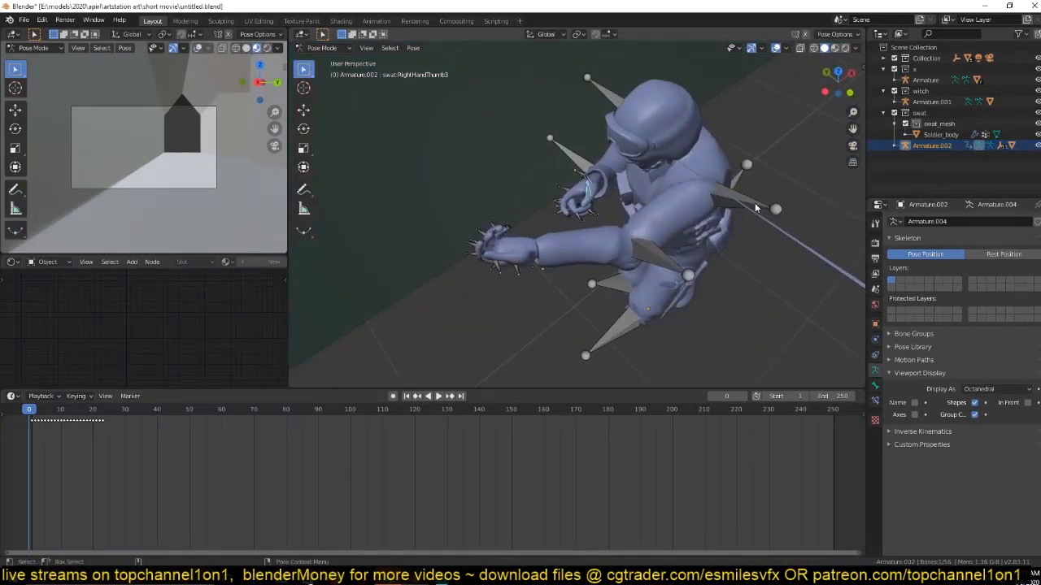
{"action": "key", "text": "a"}
{"action": "middle_click_drag", "start_coordinate": [694, 237], "coordinate": [702, 202]}
{"action": "scroll", "coordinate": [665, 224], "scroll_direction": "down", "scroll_amount": 3}
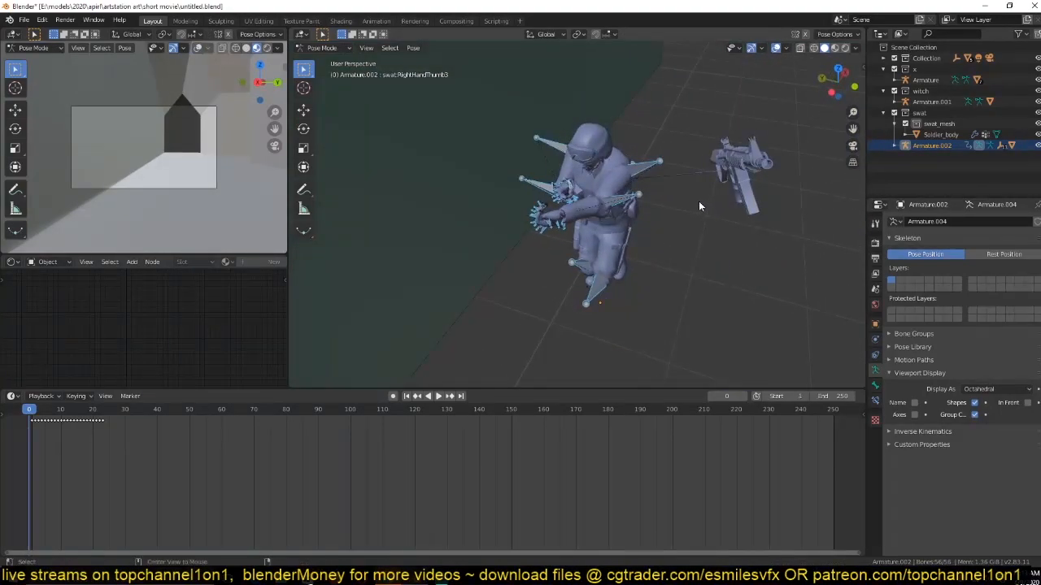
{"action": "key", "text": "alt+r"}
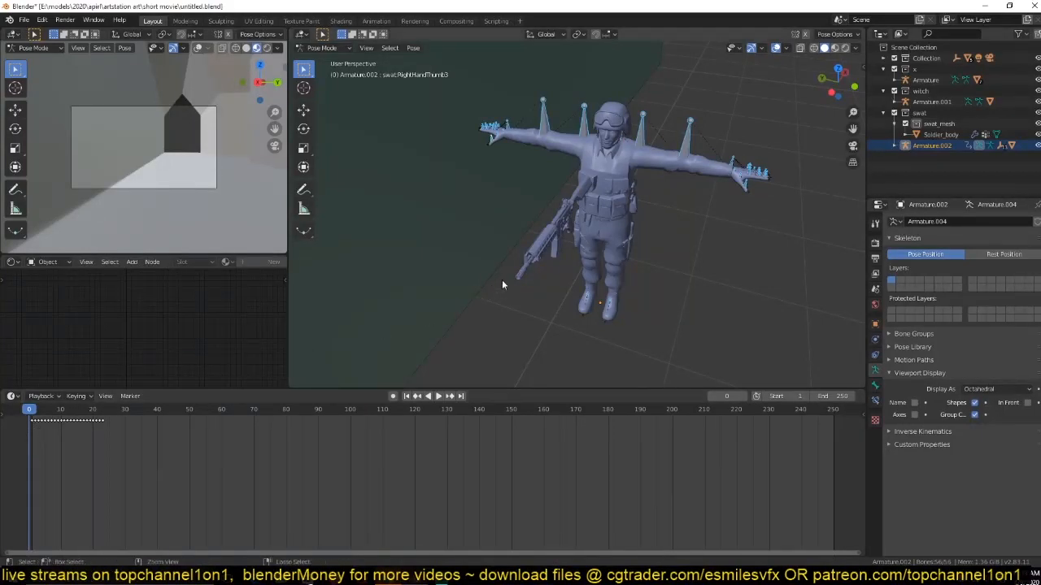
{"action": "key", "text": "ctrl+Tab"}
{"action": "key", "text": "space"}
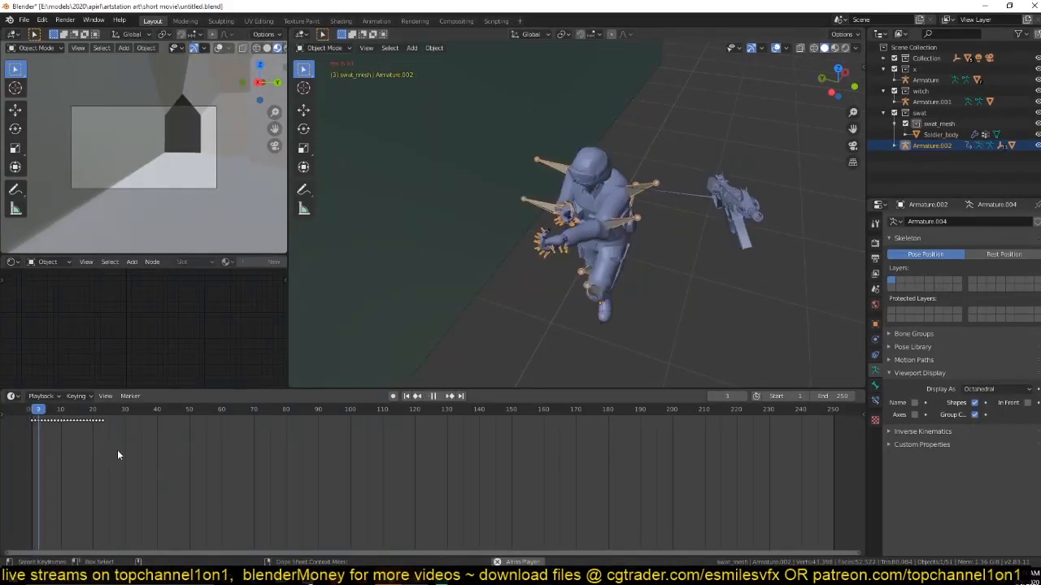
{"action": "key", "text": "Escape"}
Open Soldier_body in Edit Mode from the top view and display it as wireframe.
{"action": "key", "text": "KP_7"}
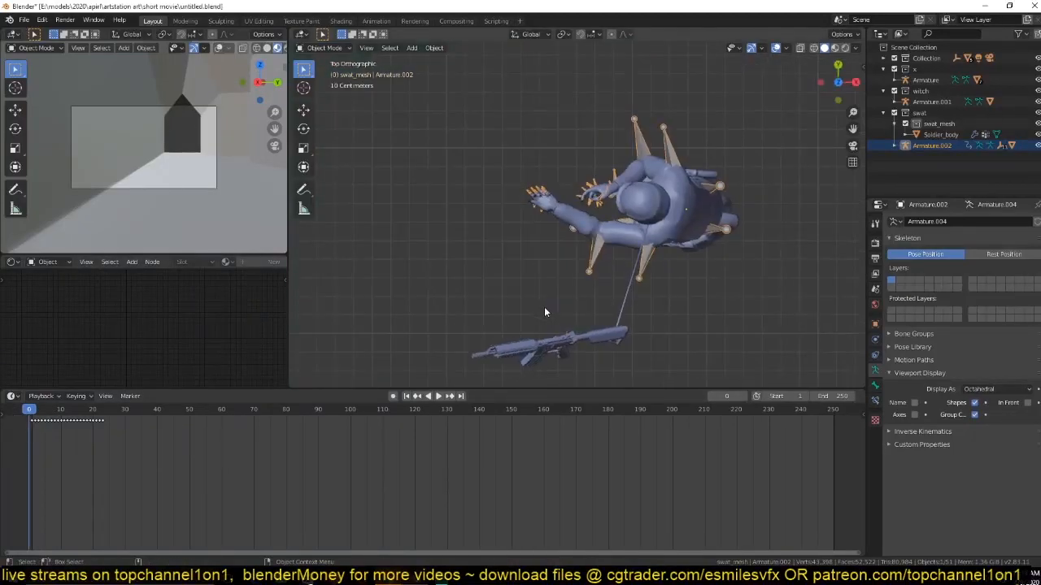
{"action": "left_click", "coordinate": [623, 346]}
{"action": "key", "text": "Tab"}
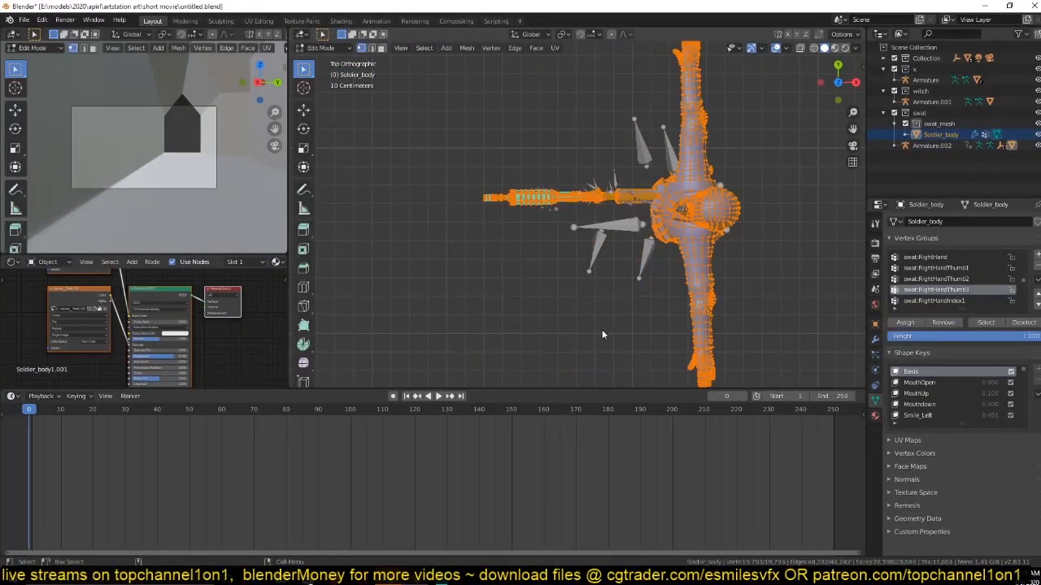
{"action": "middle_click_drag", "start_coordinate": [605, 265], "coordinate": [586, 334], "text": "shift"}
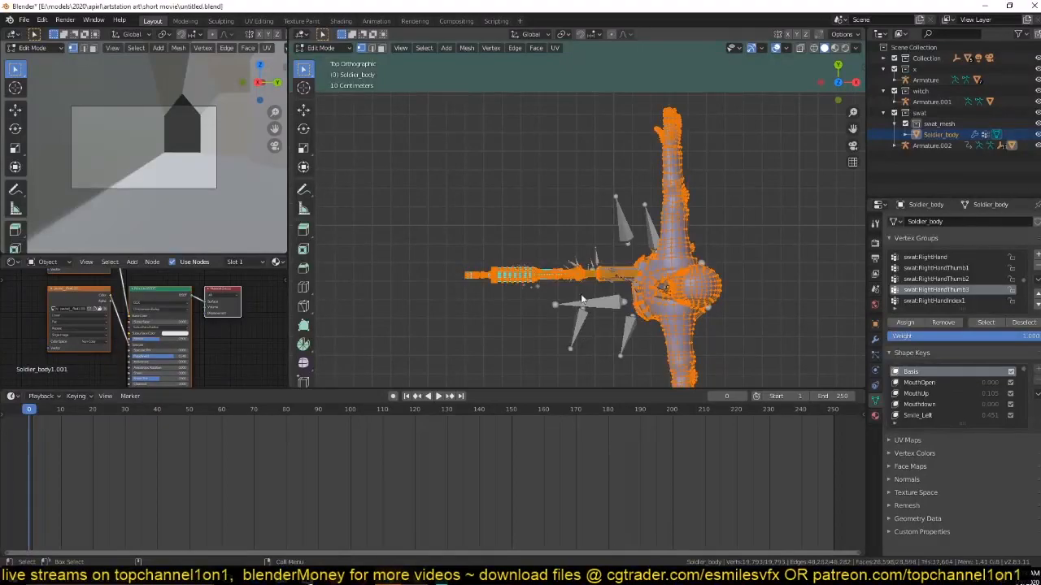
{"action": "left_click", "coordinate": [676, 258]}
{"action": "key", "text": "shift+z"}
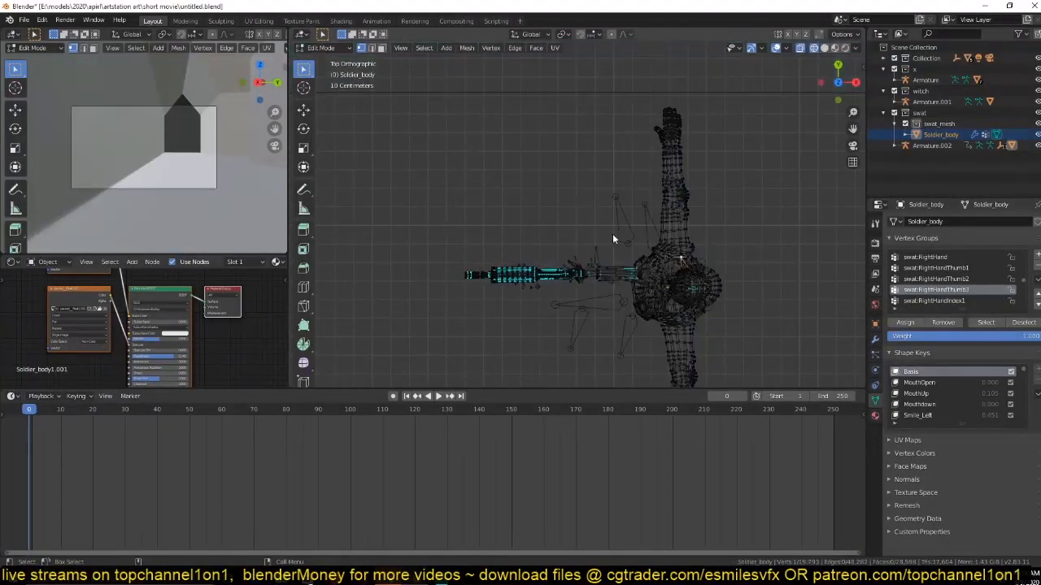
Box-select the soldier's torso and arms and extend the selection to the linked body geometry.
{"action": "middle_click_drag", "start_coordinate": [637, 172], "coordinate": [606, 138], "text": "shift"}
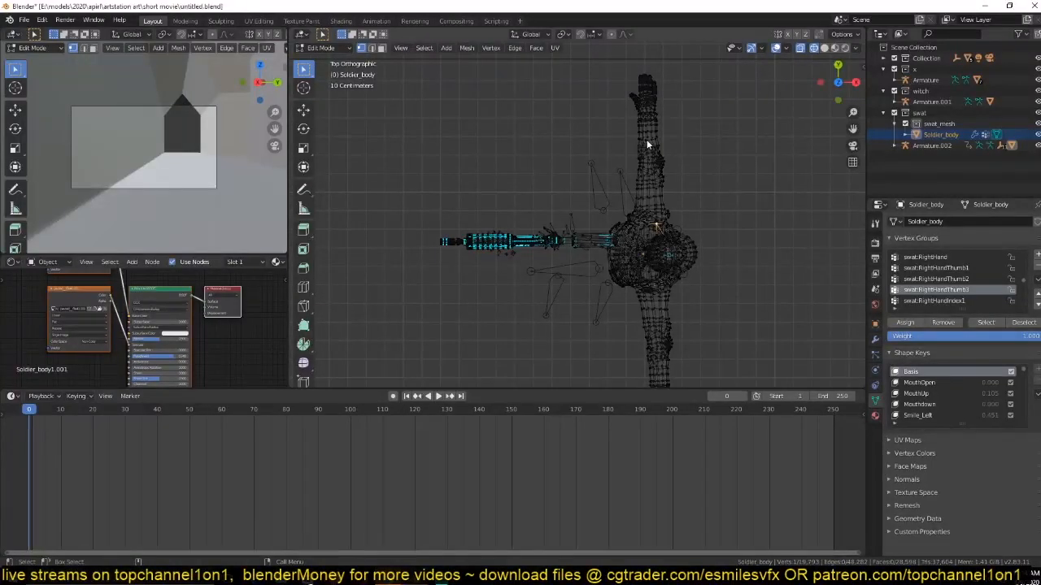
{"action": "left_click_drag", "start_coordinate": [640, 81], "coordinate": [729, 352]}
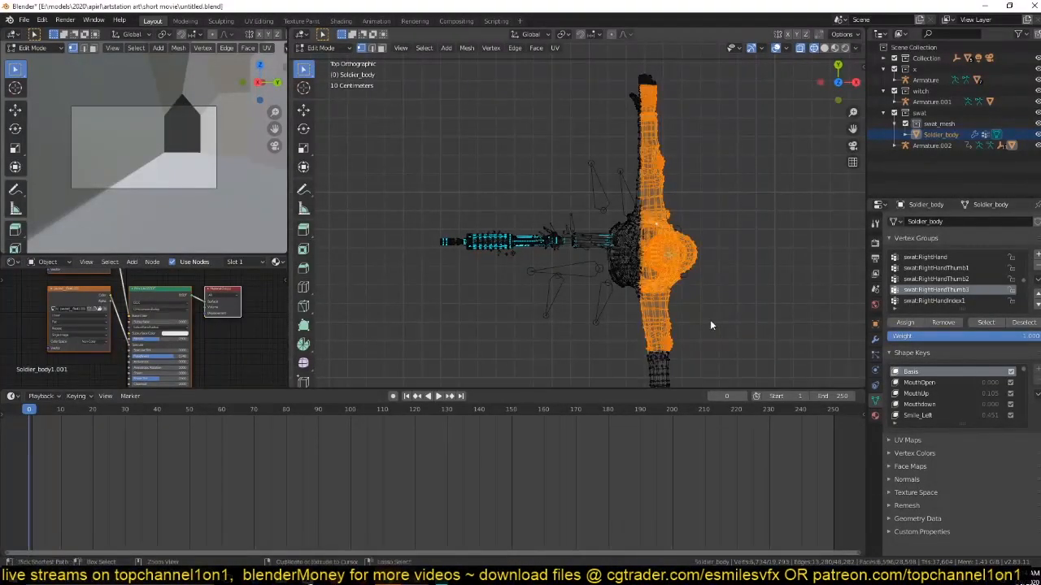
{"action": "key", "text": "ctrl+l"}
{"action": "scroll", "coordinate": [643, 322], "scroll_direction": "up", "scroll_amount": 5}
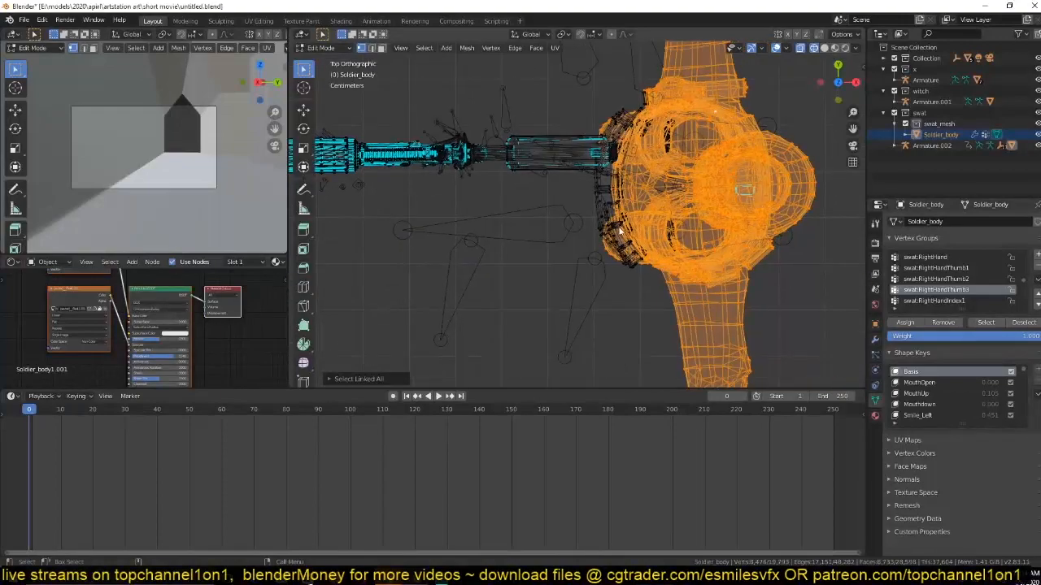
{"action": "scroll", "coordinate": [628, 249], "scroll_direction": "down", "scroll_amount": 4}
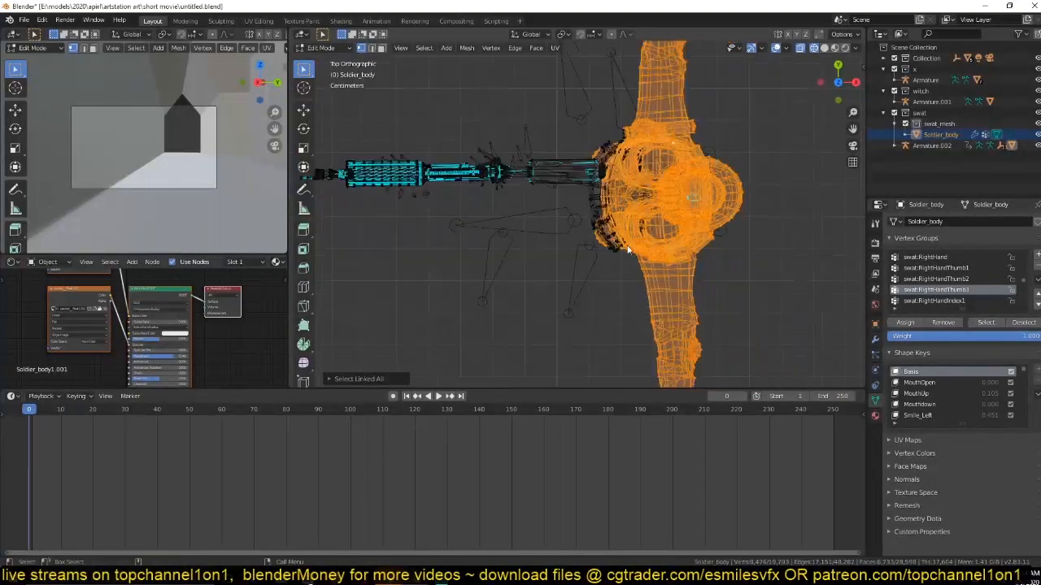
Select the rifle's linked geometry in place of the body, and add the small round bolt in its stock with Circle Select.
{"action": "key", "text": "alt+a"}
{"action": "left_click_drag", "start_coordinate": [326, 130], "coordinate": [573, 229]}
{"action": "key", "text": "ctrl+KP_Add"}
{"action": "key", "text": "ctrl+KP_Add"}
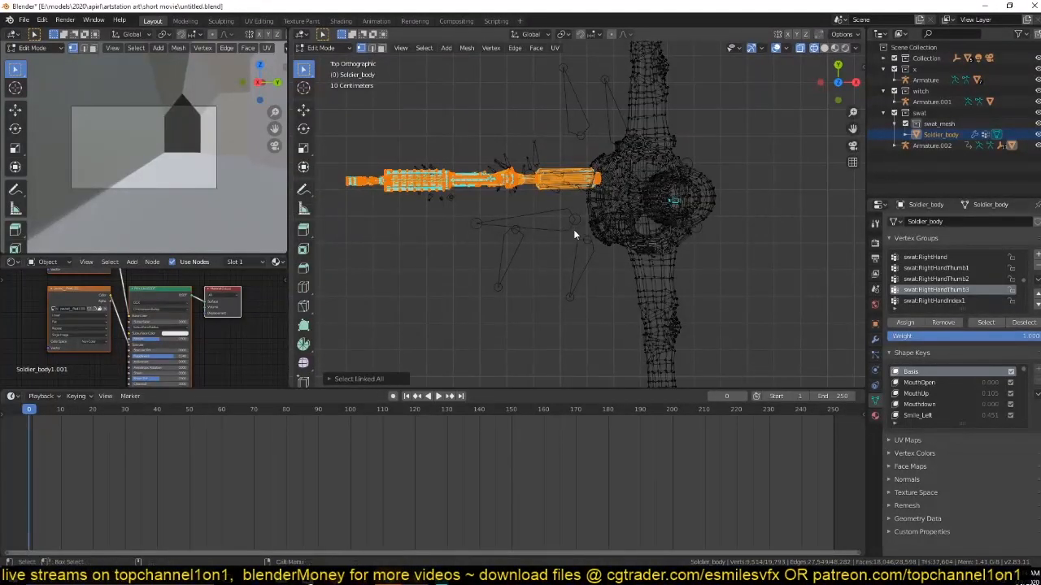
{"action": "key", "text": "ctrl+l"}
{"action": "key", "text": "KP_1"}
{"action": "scroll", "coordinate": [576, 205], "scroll_direction": "up", "scroll_amount": 6}
{"action": "scroll", "coordinate": [576, 205], "scroll_direction": "up", "scroll_amount": 5}
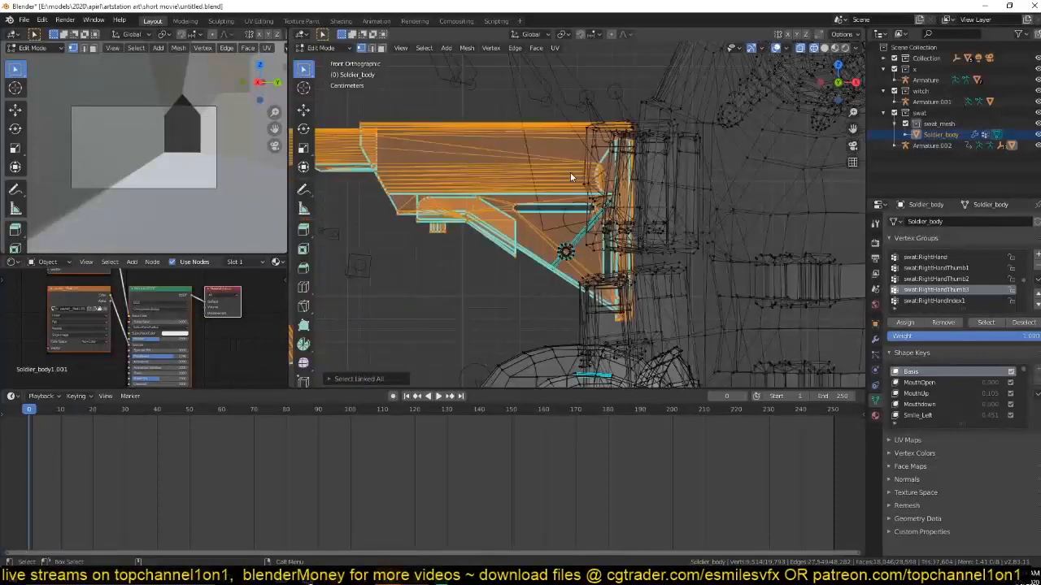
{"action": "key", "text": "c"}
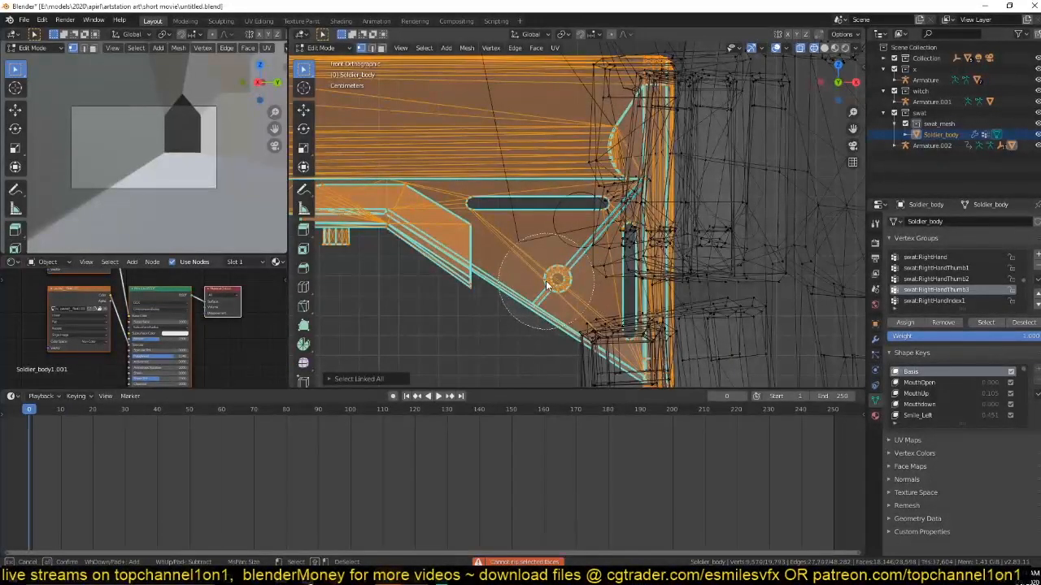
{"action": "key", "text": "Escape"}
{"action": "scroll", "coordinate": [545, 280], "scroll_direction": "down", "scroll_amount": 3}
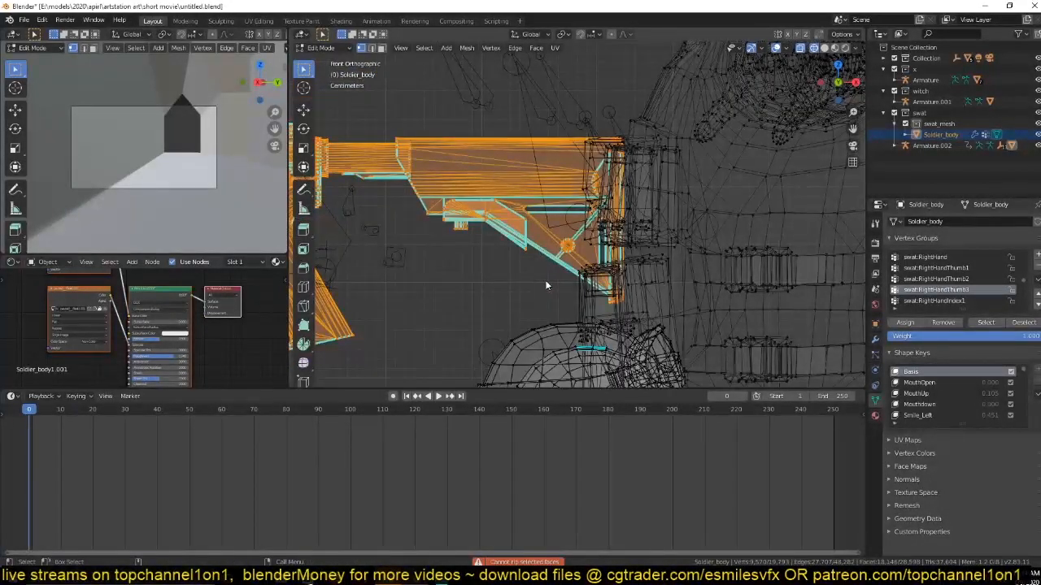
{"action": "key", "text": "KP_7"}
{"action": "scroll", "coordinate": [583, 171], "scroll_direction": "down", "scroll_amount": 4}
{"action": "middle_click_drag", "start_coordinate": [572, 179], "coordinate": [553, 326], "text": "shift"}
{"action": "key", "text": "g"}
{"action": "key", "text": "Escape"}
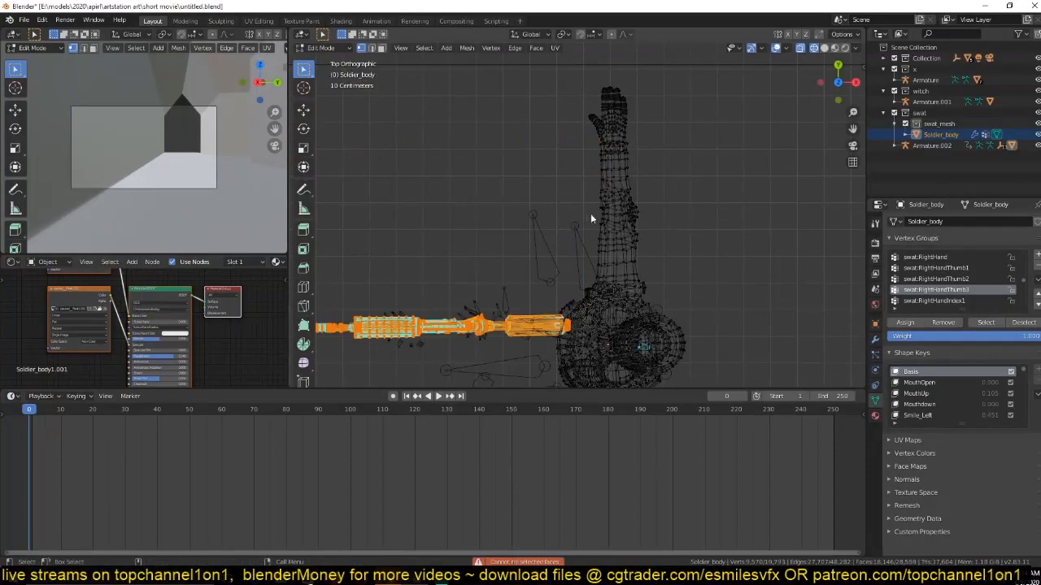
Extend the rifle selection to its remaining linked geometry and check it with a trial move.
{"action": "key", "text": "KP_Decimal"}
{"action": "scroll", "coordinate": [602, 306], "scroll_direction": "up", "scroll_amount": 5}
{"action": "middle_click_drag", "start_coordinate": [709, 281], "coordinate": [591, 142]}
{"action": "scroll", "coordinate": [525, 196], "scroll_direction": "down", "scroll_amount": 5}
{"action": "key", "text": "ctrl+l"}
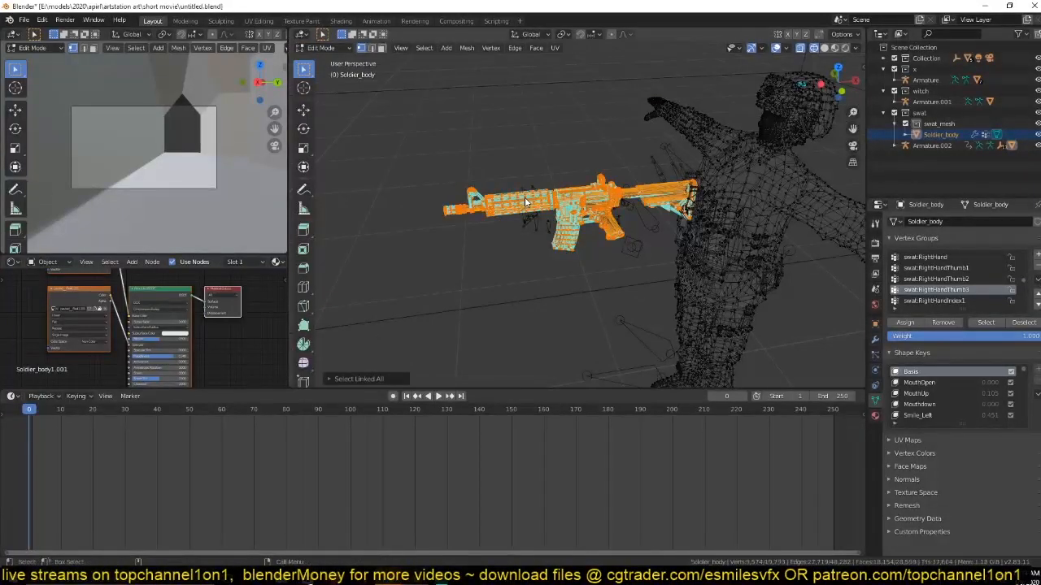
{"action": "key", "text": "g"}
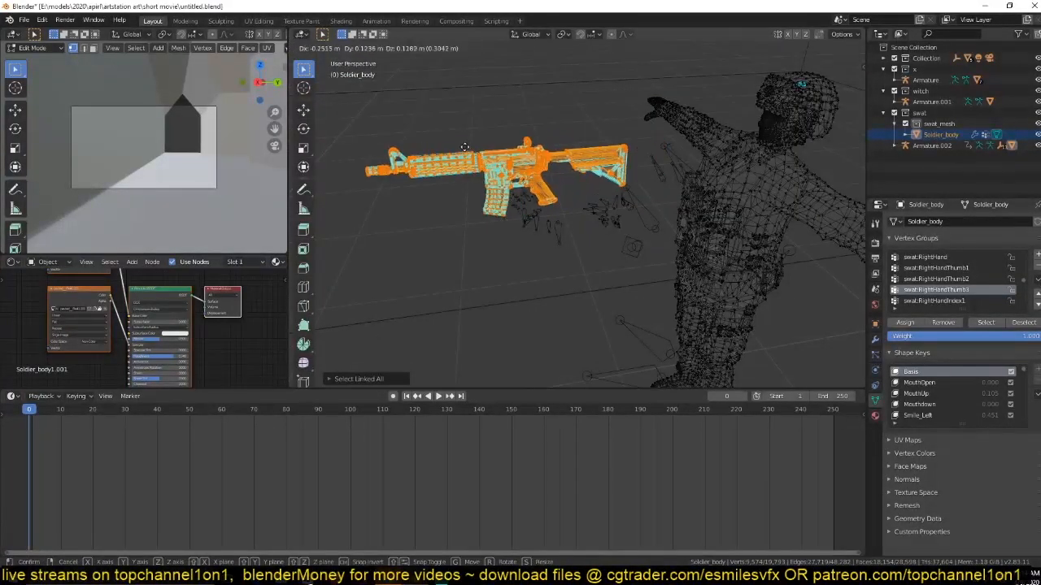
{"action": "right_click", "coordinate": [464, 146]}
Move the selected rifle in top view to the soldier's outstretched right hand.
{"action": "key", "text": "KP_7"}
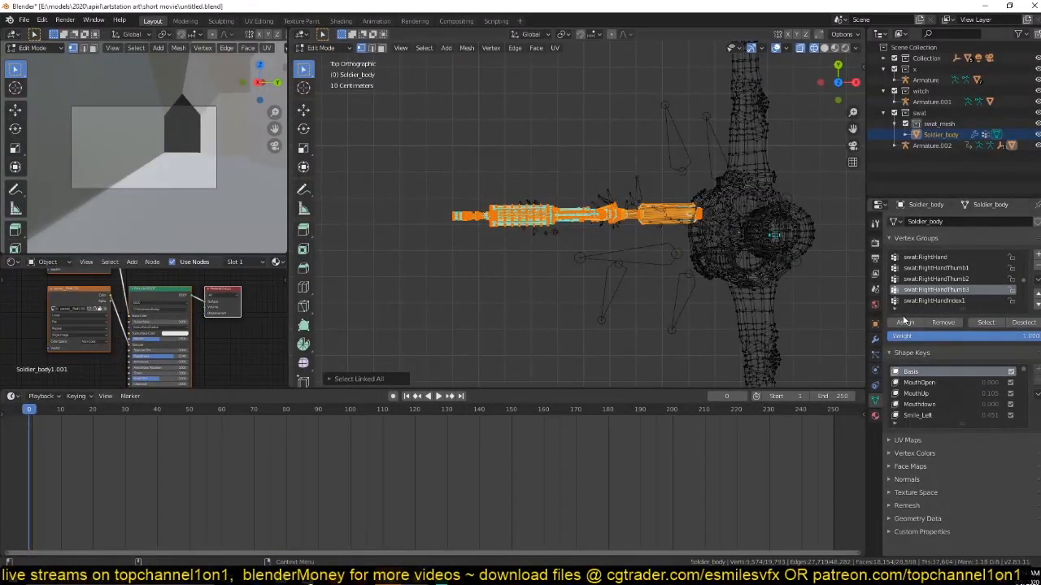
{"action": "middle_click_drag", "start_coordinate": [669, 249], "coordinate": [591, 339], "text": "shift"}
{"action": "key", "text": "g"}
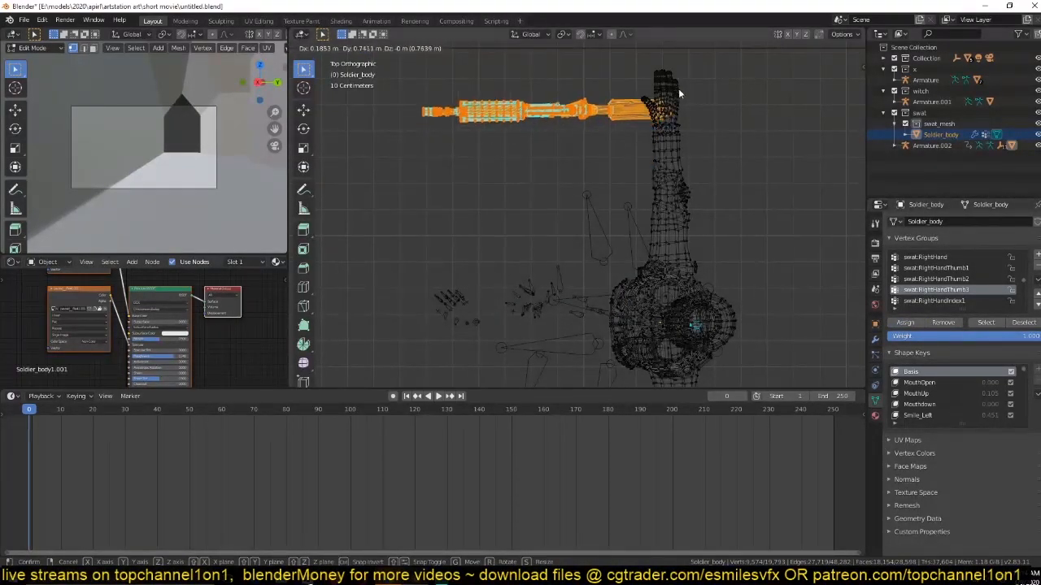
{"action": "left_click", "coordinate": [680, 92]}
Return to Object Mode and switch the viewport to Solid shading to see the posed soldier with the rifle.
{"action": "key", "text": "Tab"}
{"action": "mouse_move", "coordinate": [638, 226]}
{"action": "middle_mouse_down"}
{"action": "mouse_move", "coordinate": [626, 176]}
{"action": "mouse_move", "coordinate": [599, 160]}
{"action": "middle_mouse_up"}
{"action": "key", "text": "z"}
{"action": "left_click", "coordinate": [672, 167]}
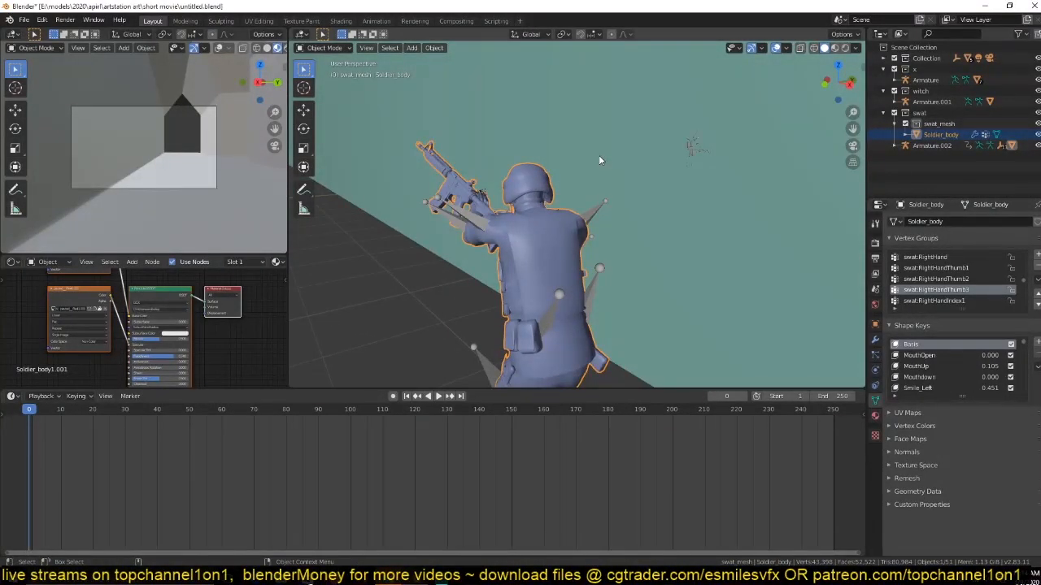
Play the animation in front view to check how the rifle follows the hand, and save the file.
{"action": "key", "text": "KP_1"}
{"action": "key", "text": "space"}
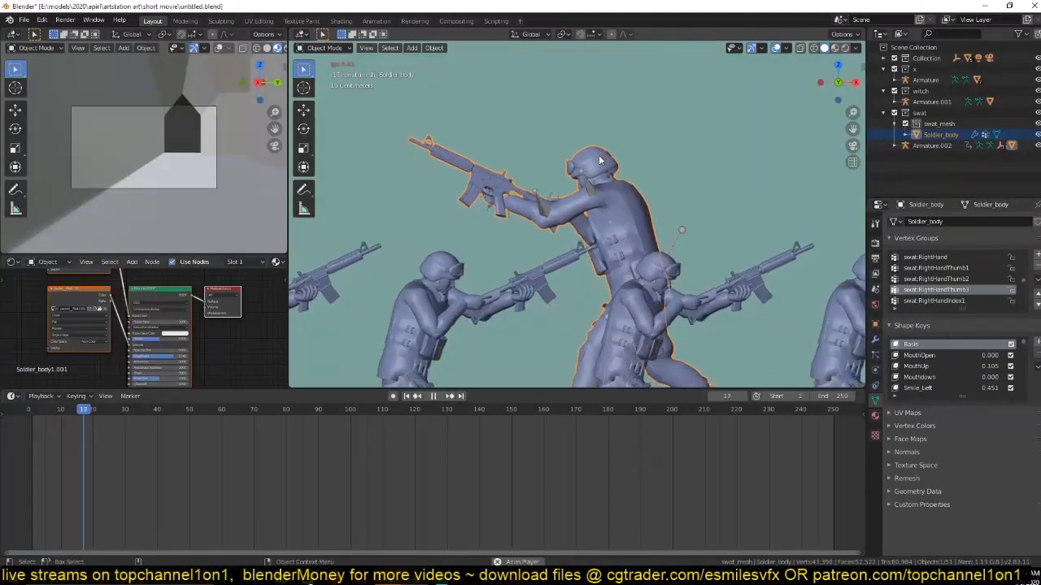
{"action": "key", "text": "Escape"}
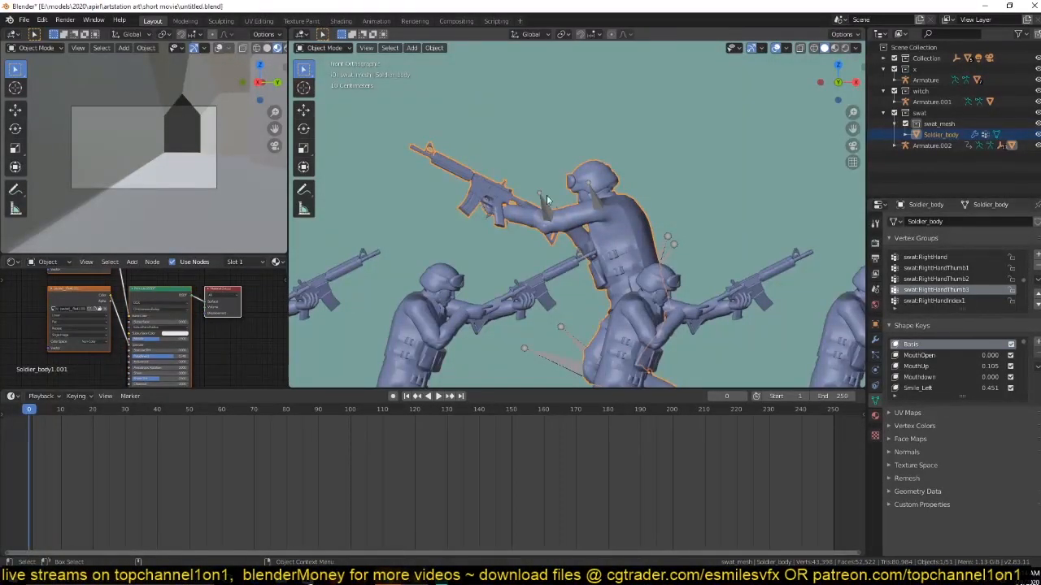
{"action": "key", "text": "ctrl+s"}
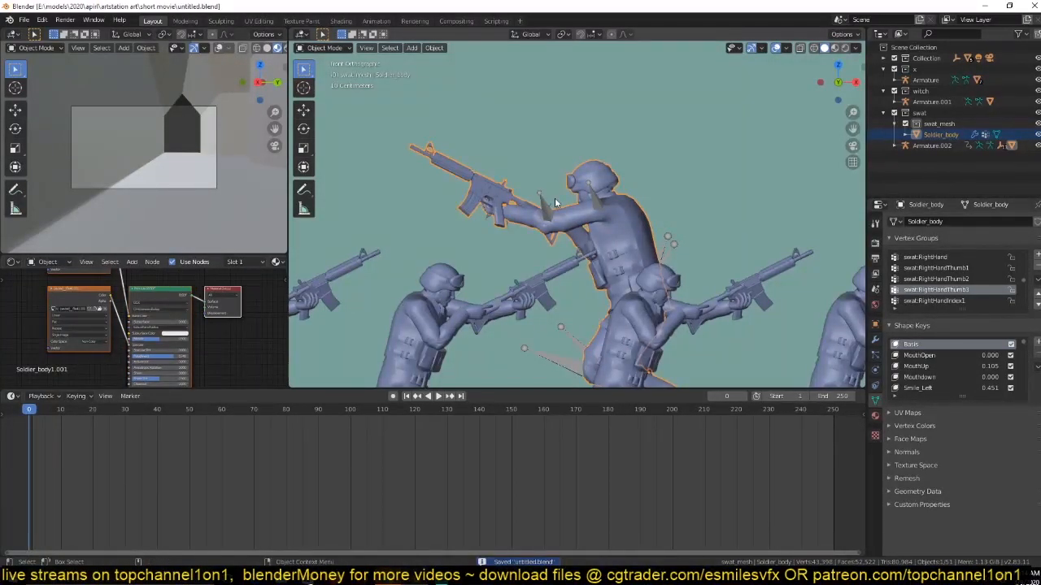
Reopen Soldier_body in Edit Mode and show the rifle and right hand in the right orthographic view.
{"action": "key", "text": "Tab"}
{"action": "middle_click_drag", "start_coordinate": [687, 270], "coordinate": [688, 270]}
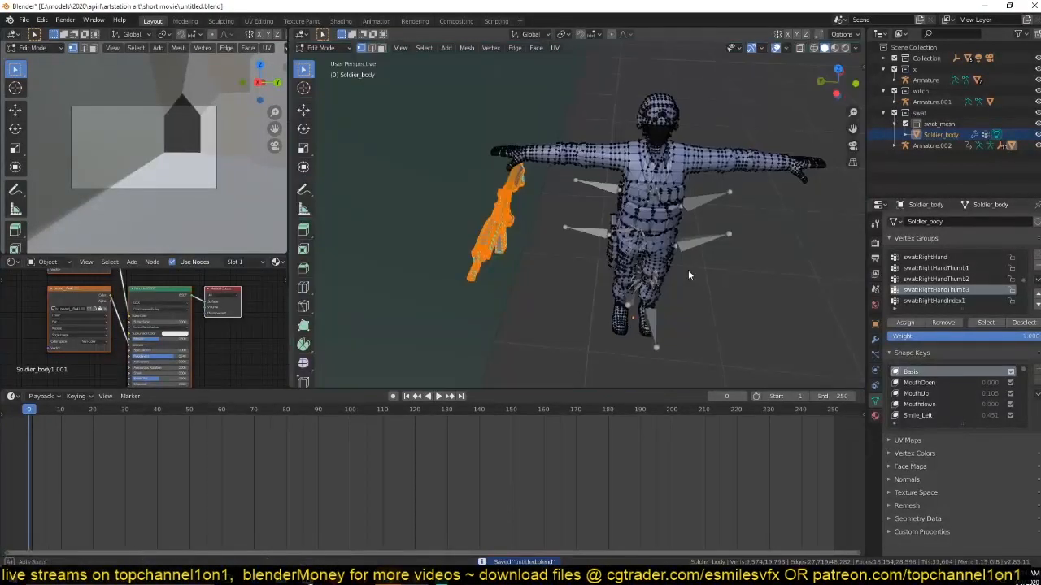
{"action": "key", "text": "KP_3"}
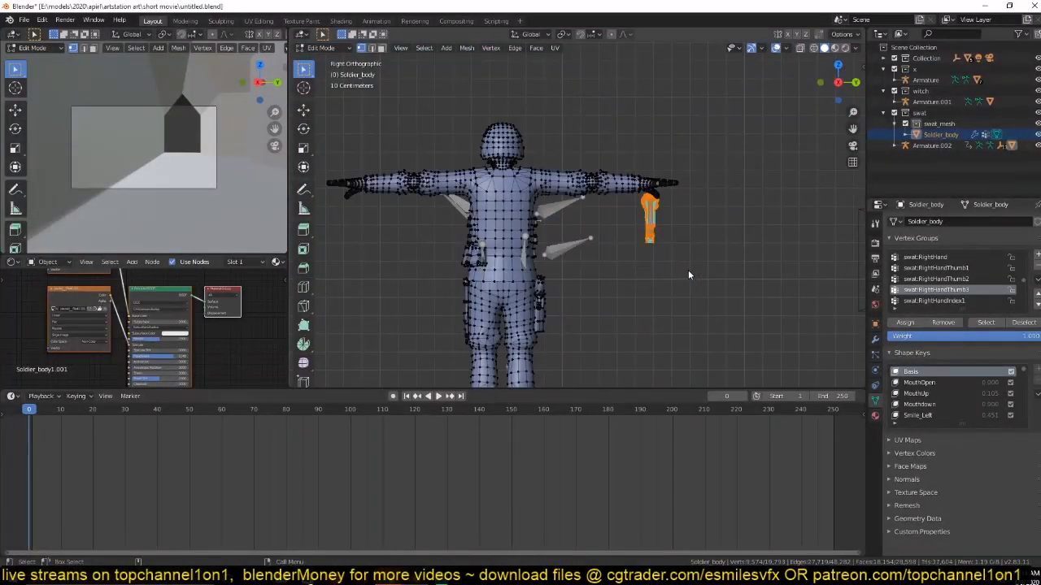